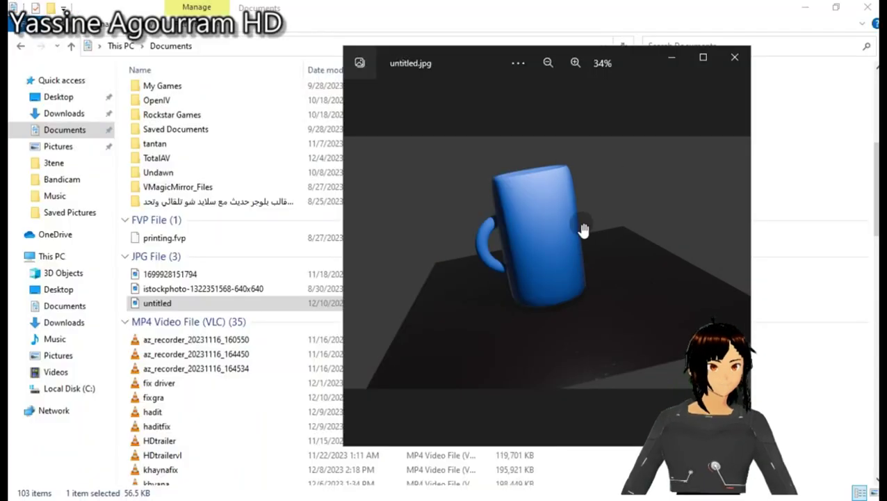
Zoom in and out on the untitled.jpg render and pan across the enlarged blue mug.
scroll(584, 229, "up", 1)
scroll(582, 186, "up", 2)
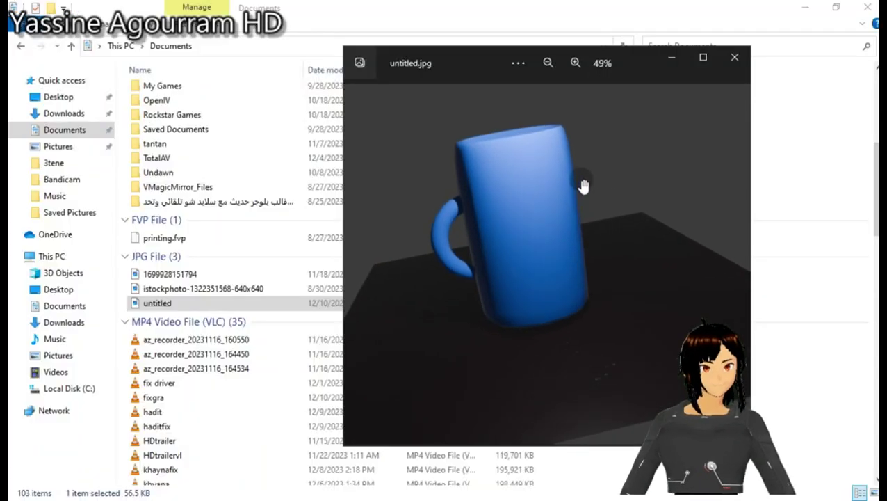
scroll(583, 185, "down", 1)
scroll(583, 185, "down", 1)
scroll(583, 185, "down", 1)
scroll(586, 191, "down", 1)
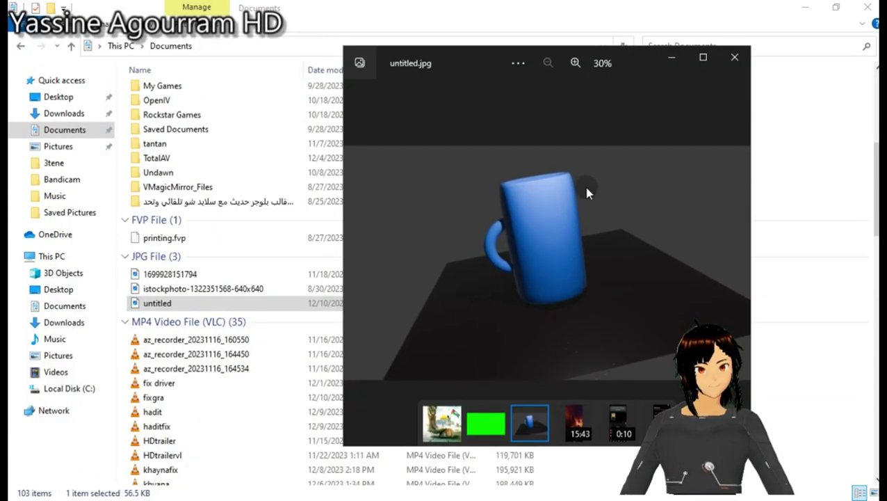
scroll(588, 192, "up", 1)
scroll(589, 192, "up", 2)
scroll(588, 192, "up", 1)
mouse_move(590, 192)
left_mouse_down()
mouse_move(577, 241)
mouse_move(606, 198)
mouse_move(552, 213)
left_mouse_up()
scroll(554, 214, "down", 1)
Bring up a new General scene in Blender 4.0 with the default cube, camera and light.
scroll(555, 217, "down", 1)
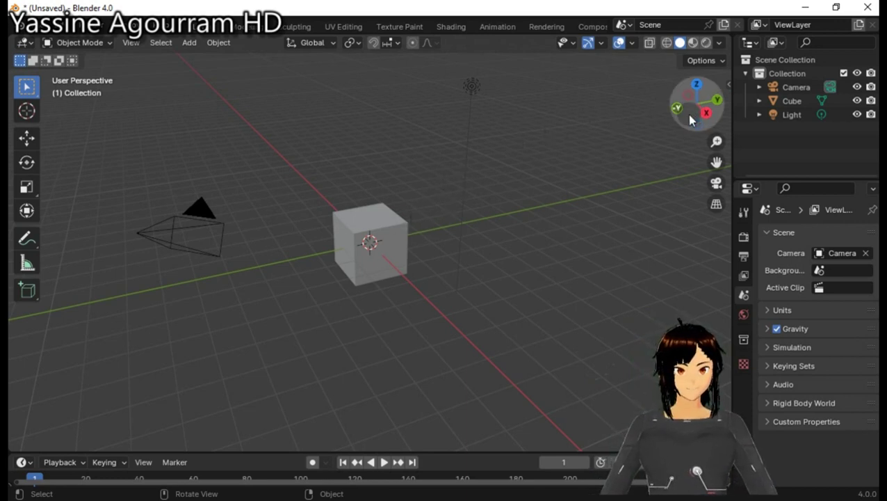
Orbit to a front view of the cube and pan so the camera sits off to the right.
mouse_move(692, 114)
left_mouse_down()
mouse_move(657, 117)
mouse_move(706, 94)
mouse_move(698, 107)
left_mouse_up()
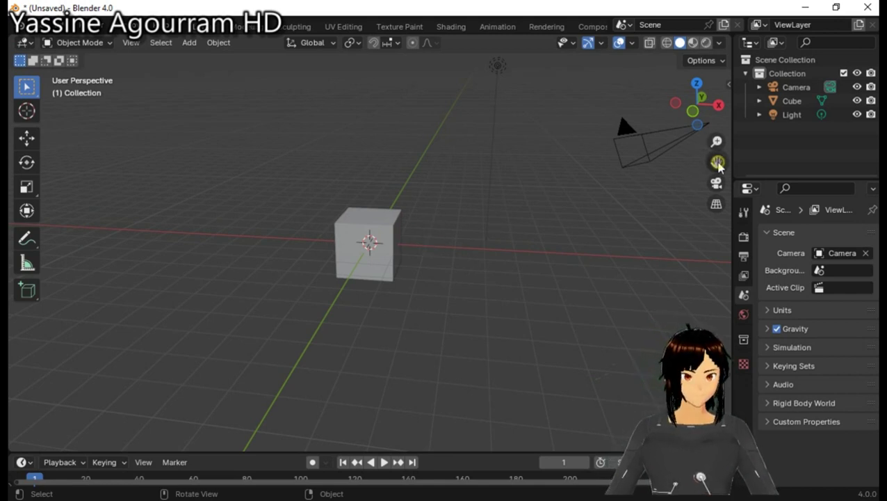
left_click_drag(406, 237, 445, 289)
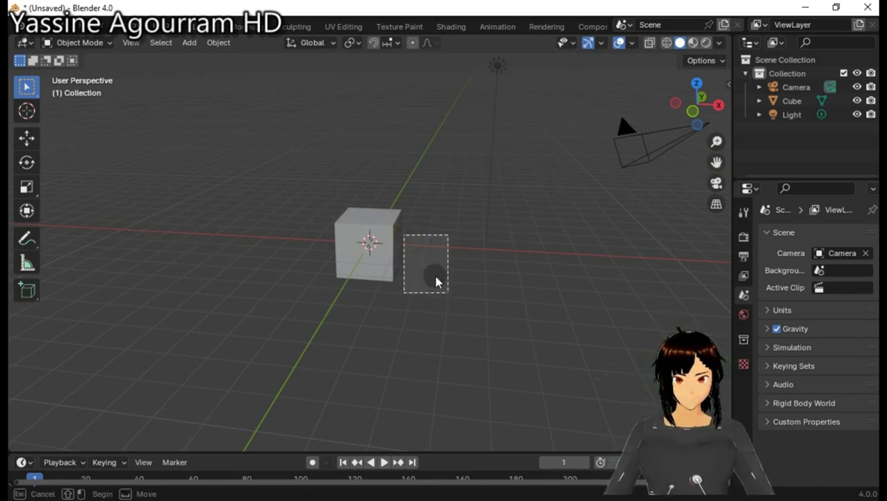
left_click(388, 245)
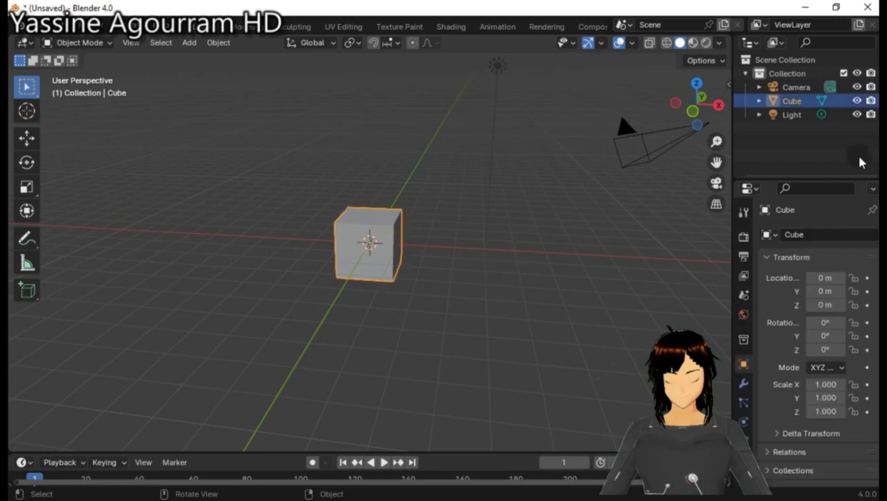
left_click_drag(717, 162, 618, 196)
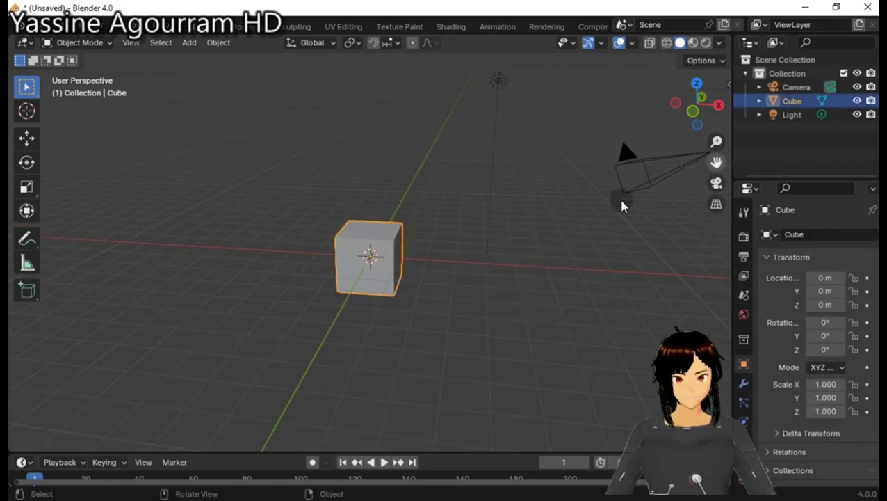
left_click(614, 208)
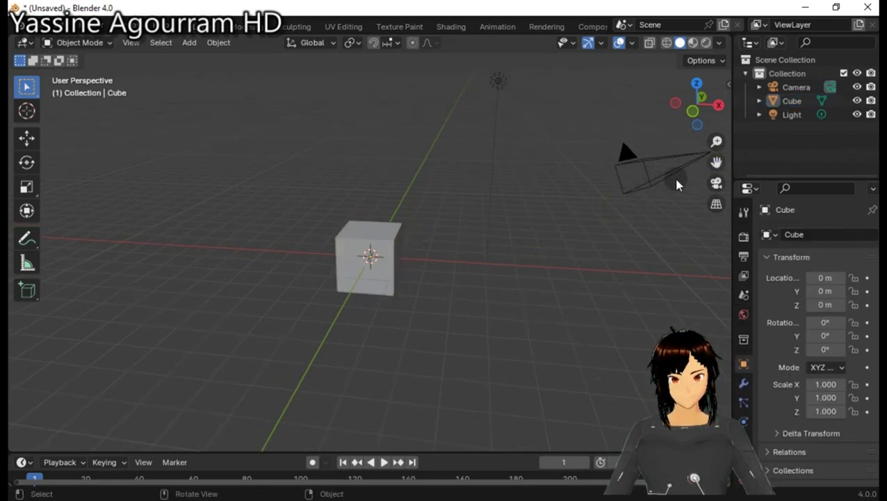
mouse_move(716, 160)
left_mouse_down()
mouse_move(640, 188)
mouse_move(725, 175)
mouse_move(610, 232)
left_mouse_up()
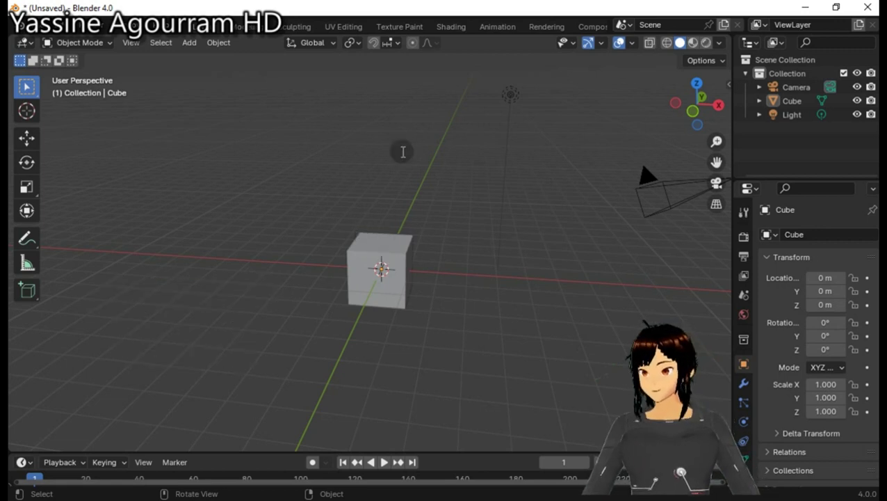
Select the cube and move it freely off the origin.
key("F2")
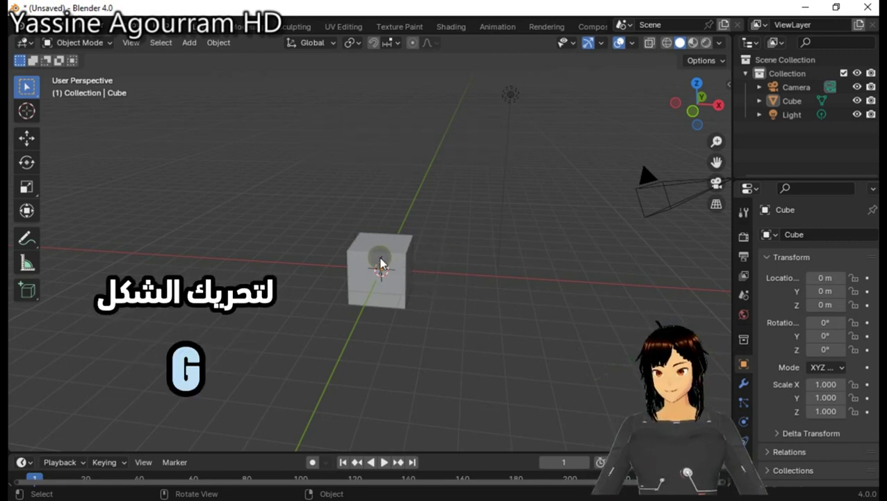
left_click(376, 273)
key("g")
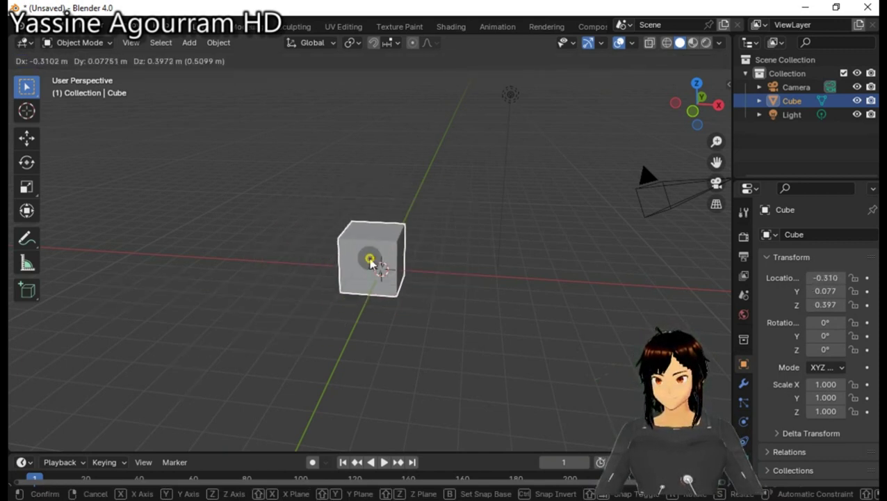
left_click(374, 262)
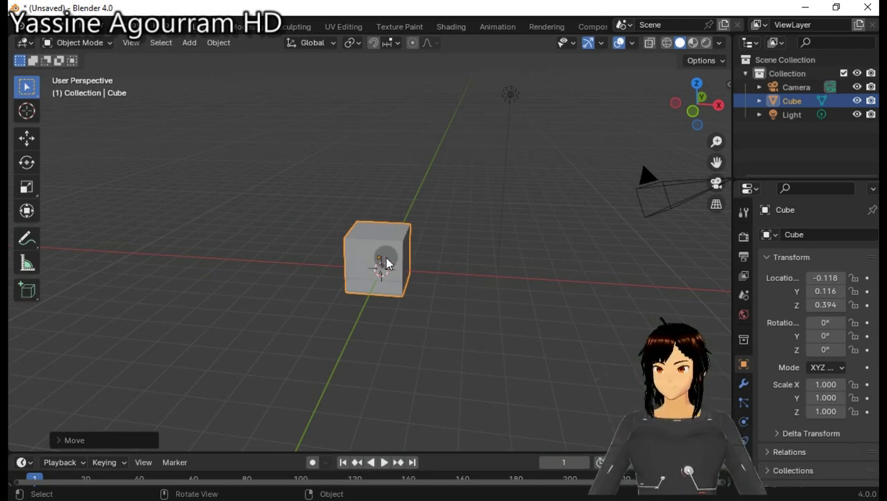
left_click(384, 274)
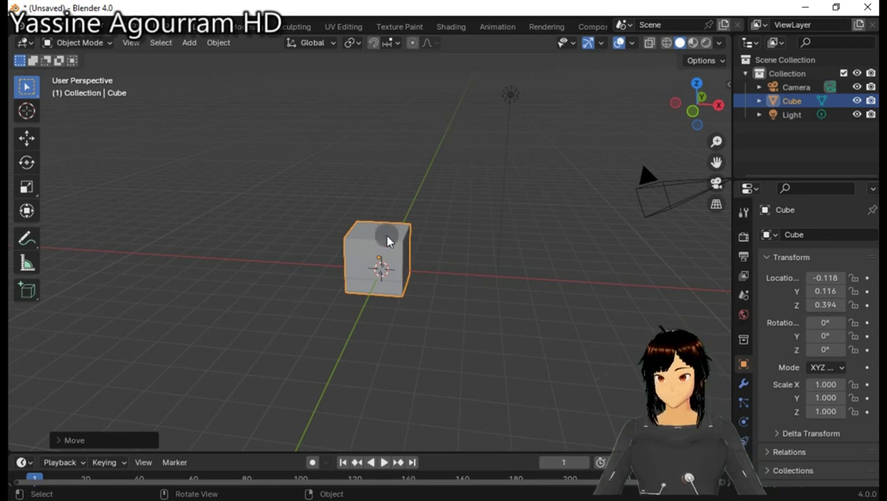
key("g")
Slide the cube along Z to 0.450, X to 0.085 and Y to 1.452.
key("g")
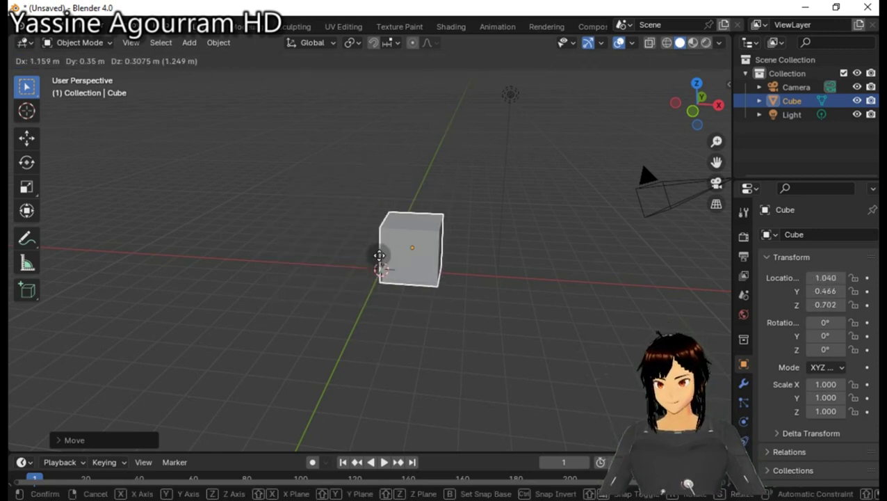
left_click(382, 263)
key("g")
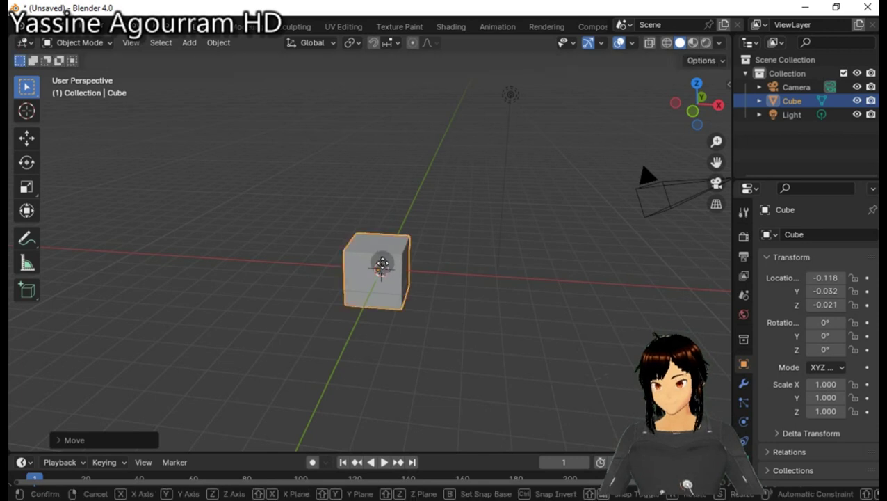
key("z")
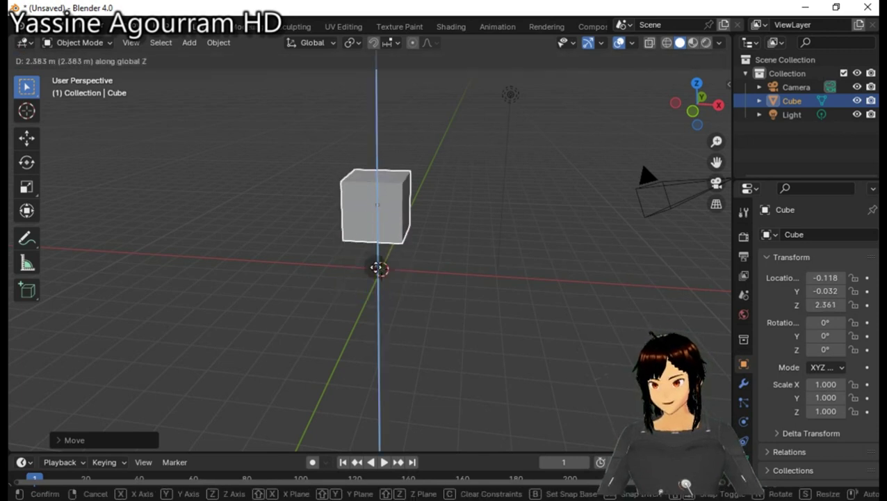
left_click(380, 271)
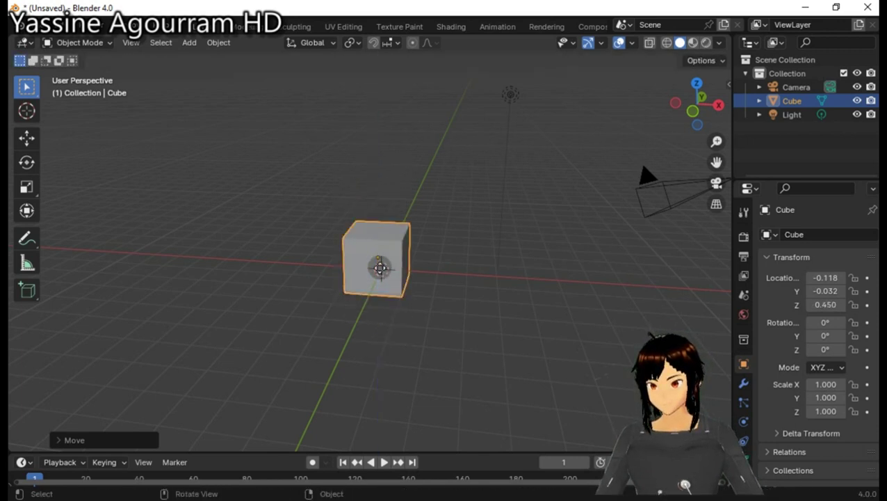
key("g")
key("x")
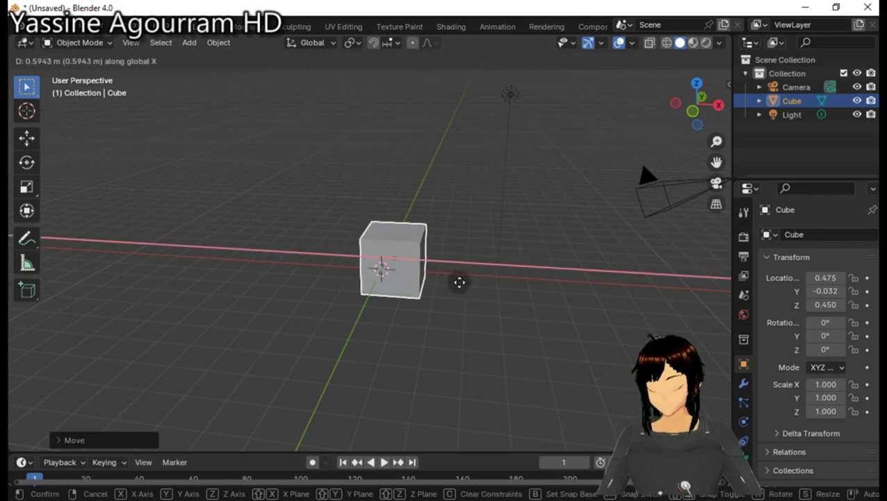
left_click(386, 264)
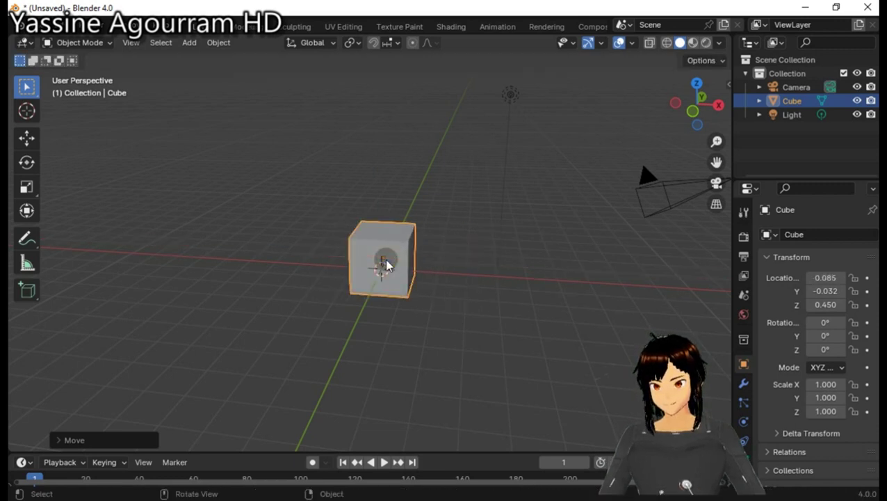
key("g")
key("y")
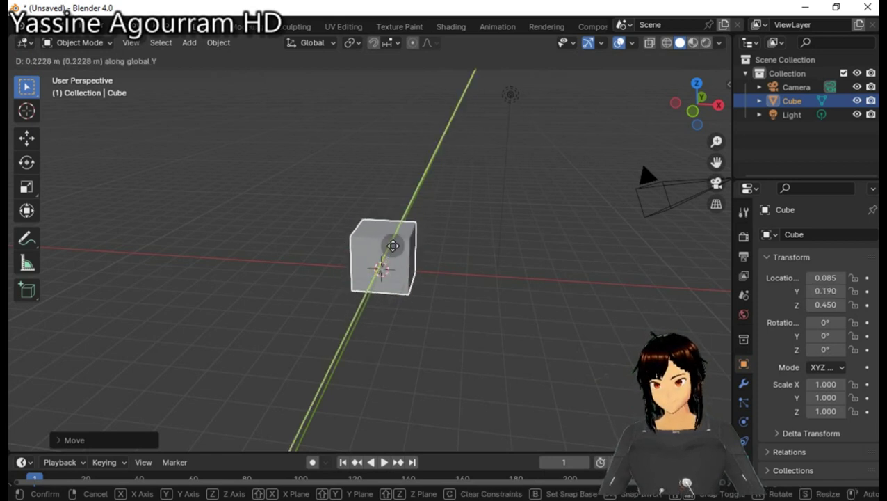
left_click(393, 251)
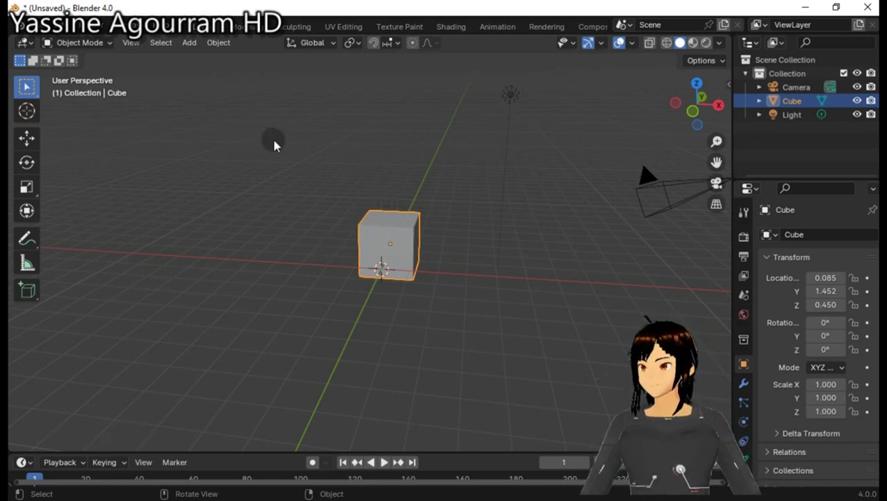
Place the 3D cursor on the grid left of the cube and activate the Move tool.
left_click(29, 114)
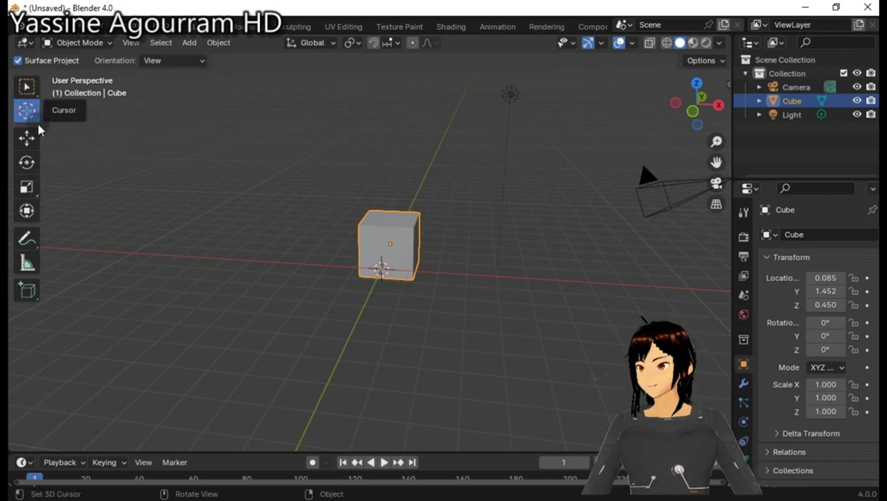
left_click(261, 239)
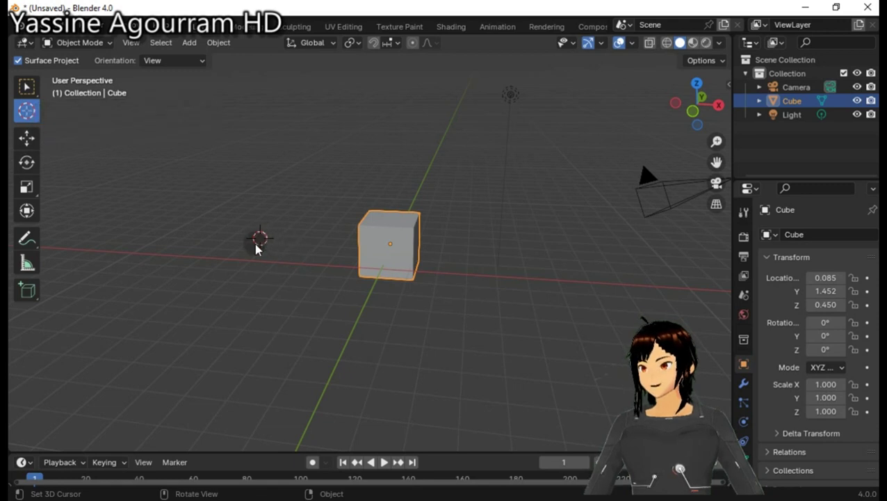
left_click(262, 292)
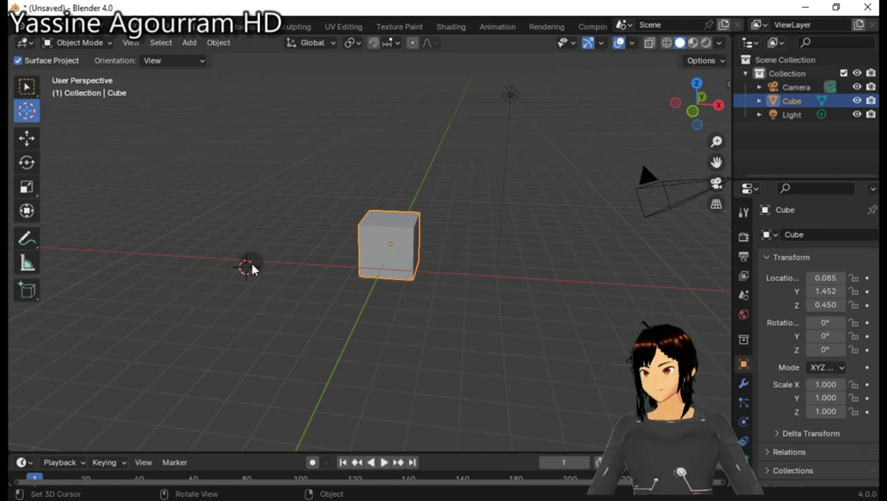
left_click(32, 135)
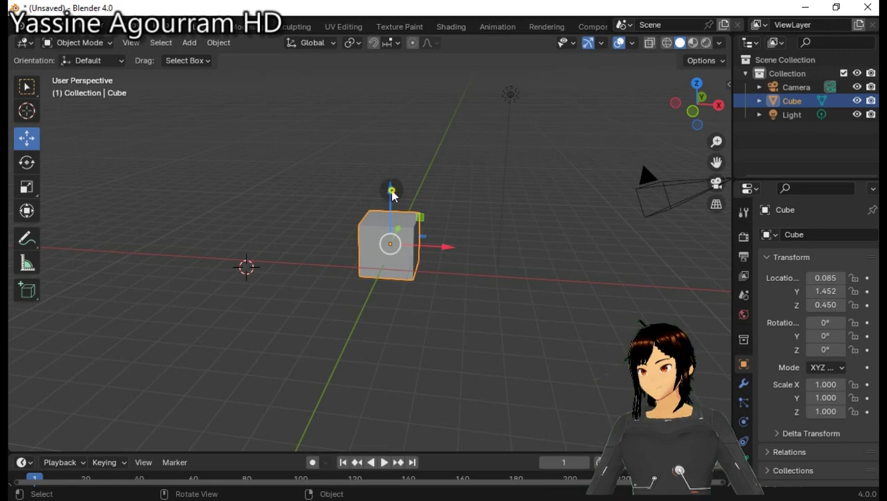
Move the cube to -0.074, 1.084, 0.171 and rotate it to 3.274, 1.368, 2.156.
mouse_move(391, 184)
left_mouse_down()
mouse_move(436, 258)
mouse_move(398, 223)
mouse_move(398, 234)
left_mouse_up()
left_click_drag(416, 295, 416, 296)
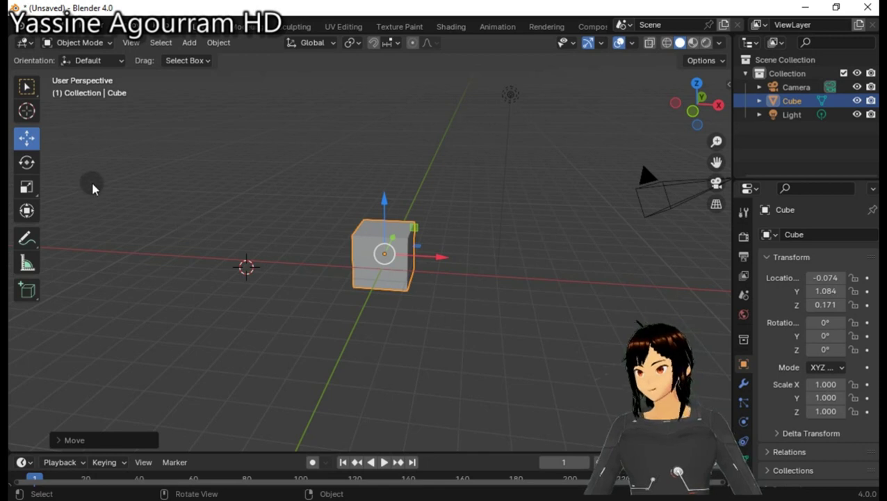
left_click(27, 162)
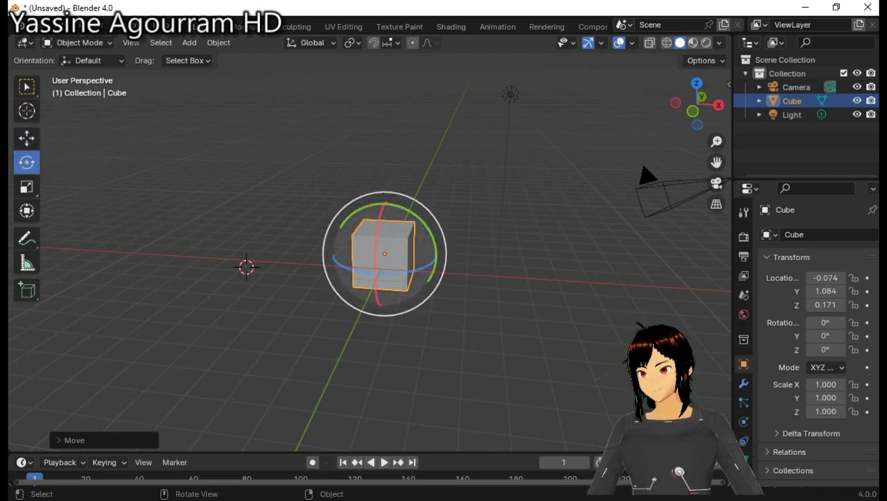
left_click_drag(382, 264, 372, 271)
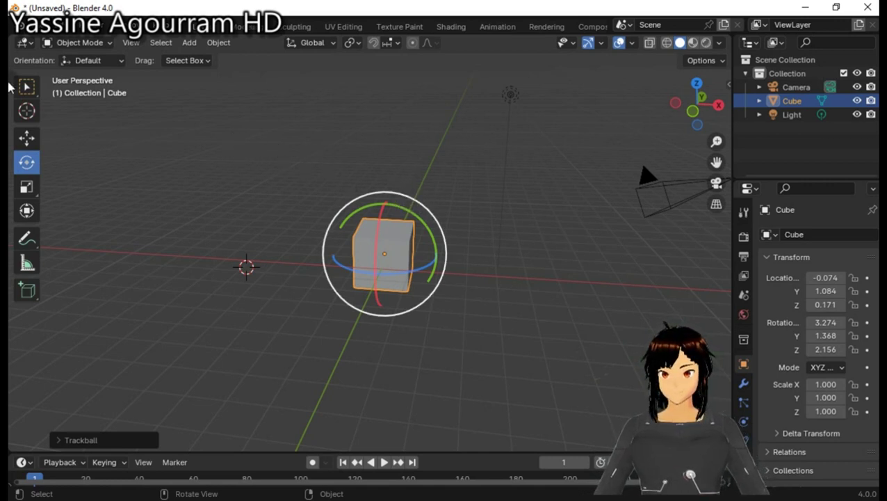
Scale the cube to 0.926 on X and 0.707 on Z, then enable the Transform tool.
left_click(25, 185)
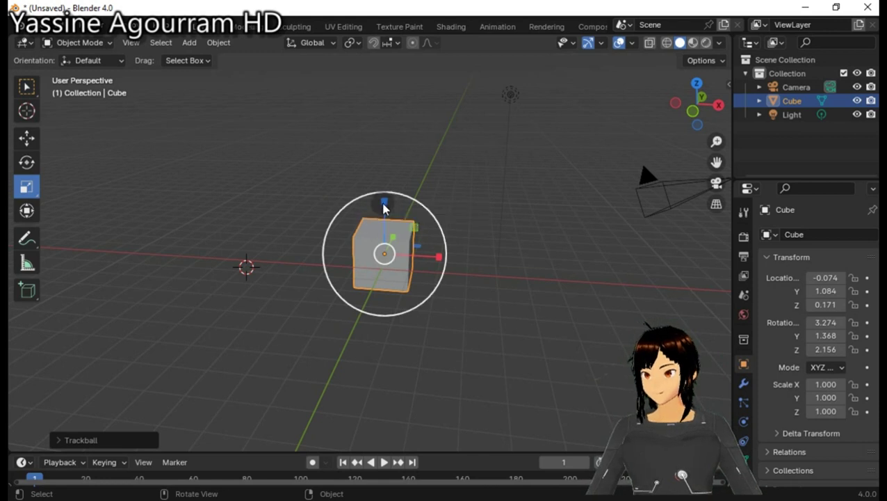
mouse_move(390, 187)
left_mouse_down()
mouse_move(388, 209)
mouse_move(386, 202)
left_mouse_up()
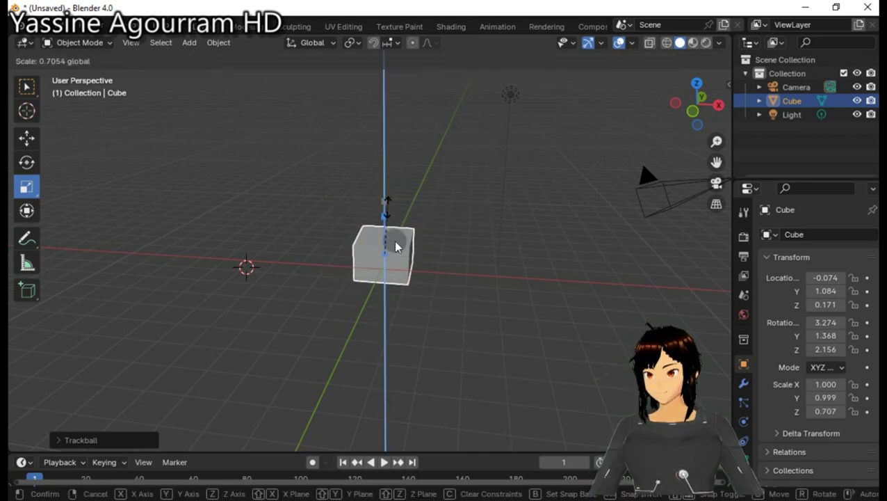
left_click_drag(442, 257, 493, 262)
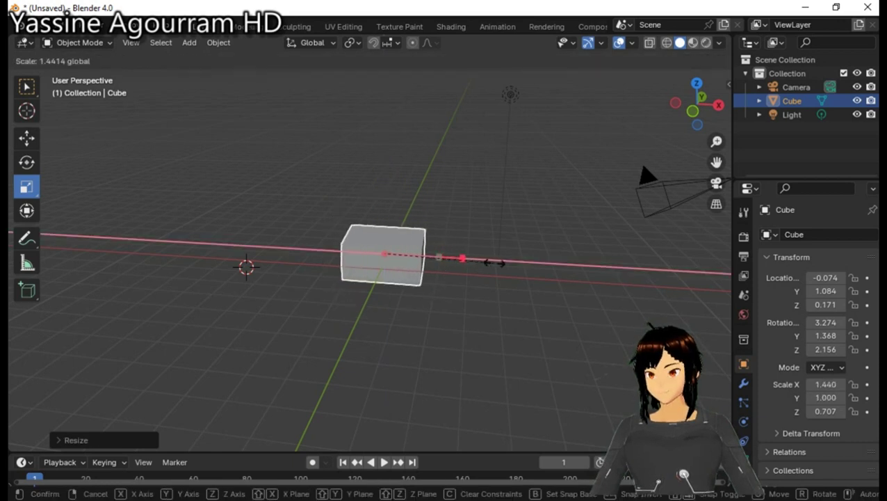
left_click_drag(493, 263, 336, 243)
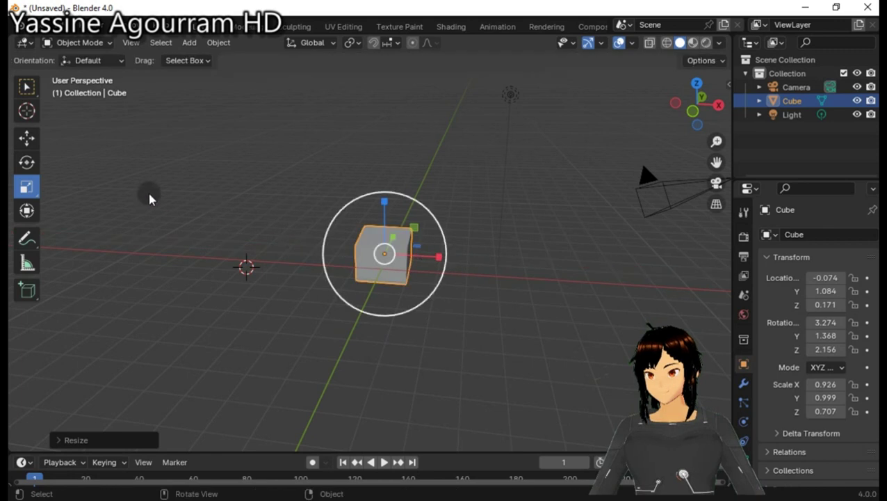
left_click(31, 217)
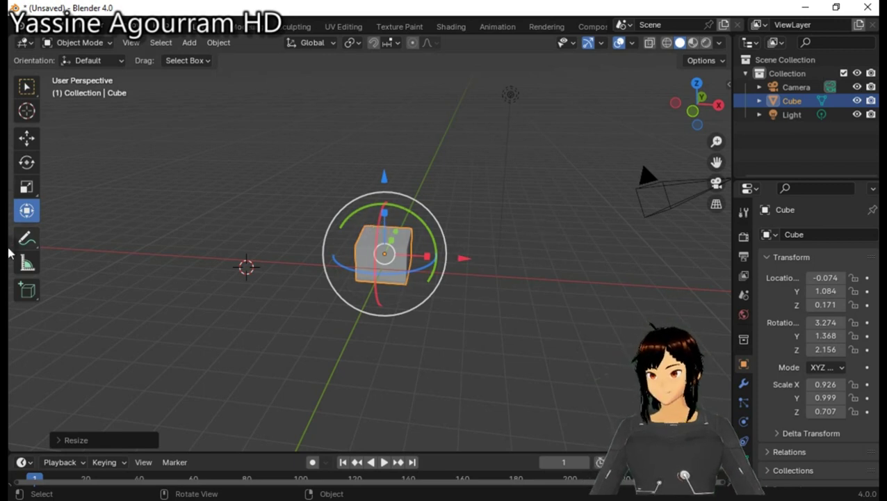
Try the Annotate and Add Cube tools, then return to the Select Box tool.
left_click(30, 241)
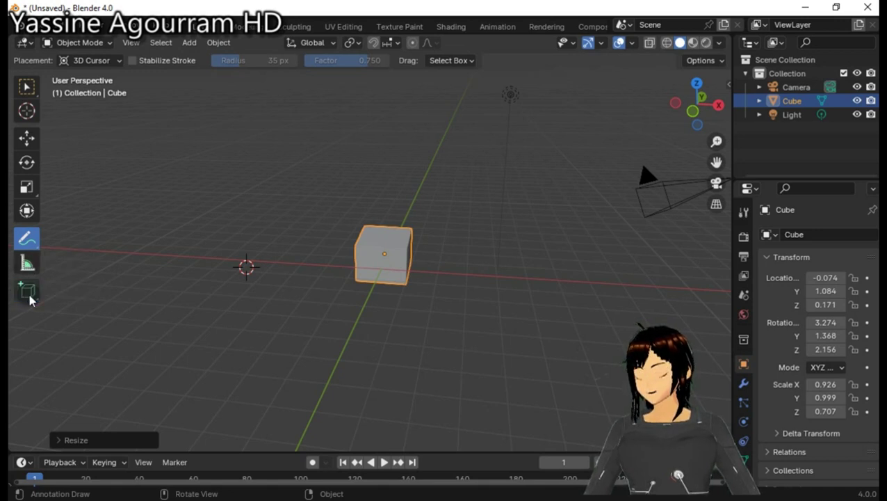
left_click_drag(30, 295, 214, 303)
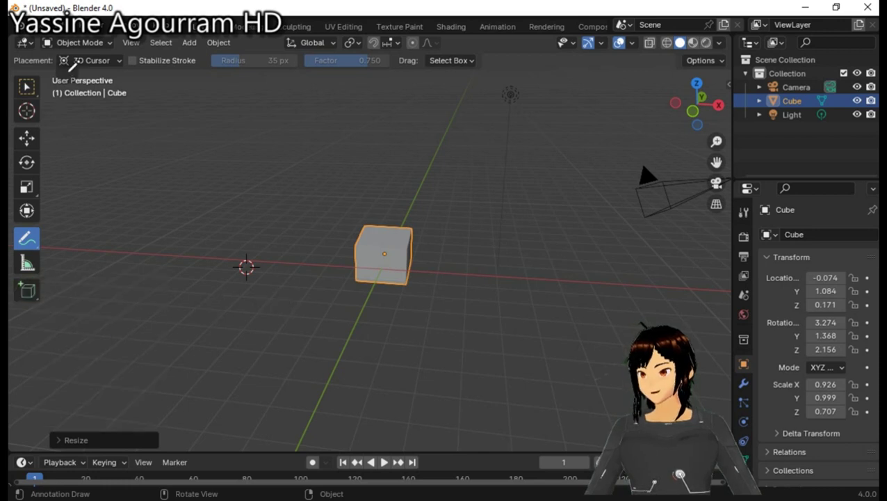
left_click(26, 87)
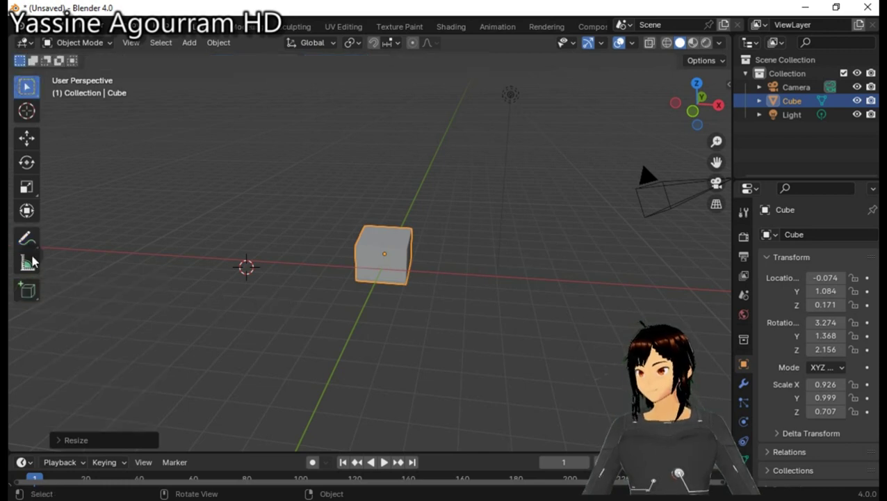
left_click(27, 293)
left_click(26, 293)
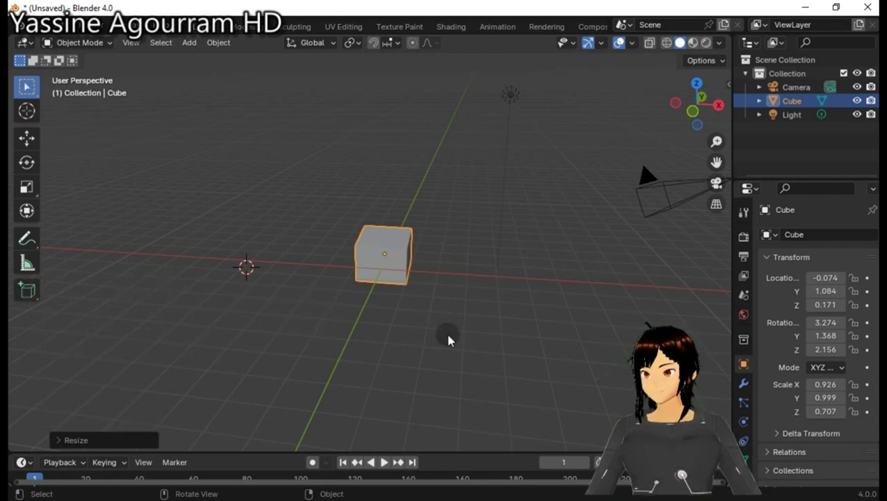
mouse_move(304, 325)
left_mouse_down()
mouse_move(408, 341)
mouse_move(432, 316)
left_mouse_up()
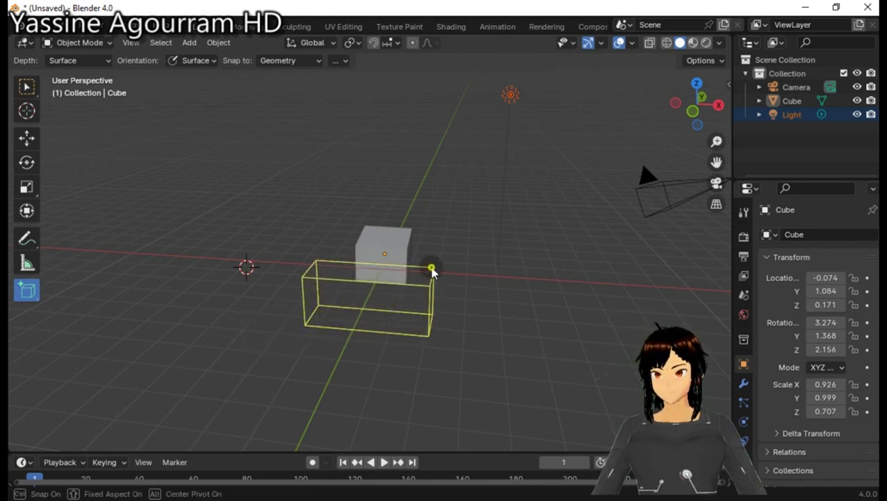
left_click(431, 269)
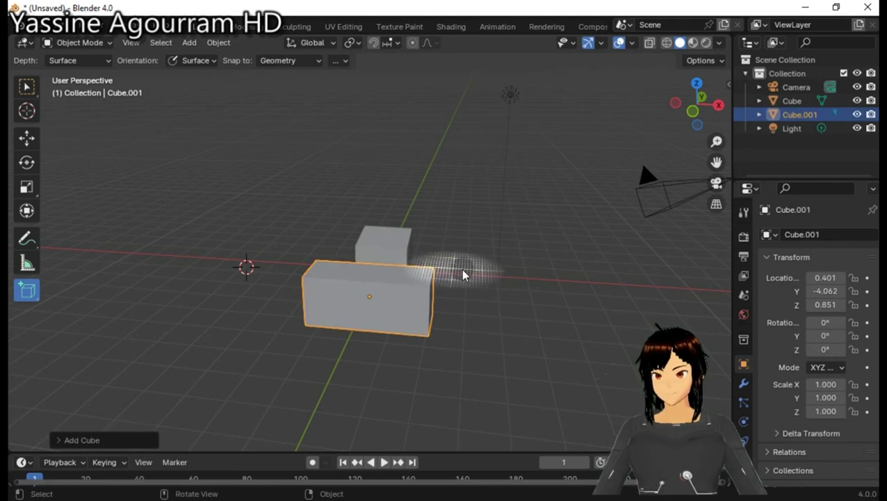
mouse_move(465, 271)
left_mouse_down()
mouse_move(600, 333)
mouse_move(603, 326)
left_mouse_up()
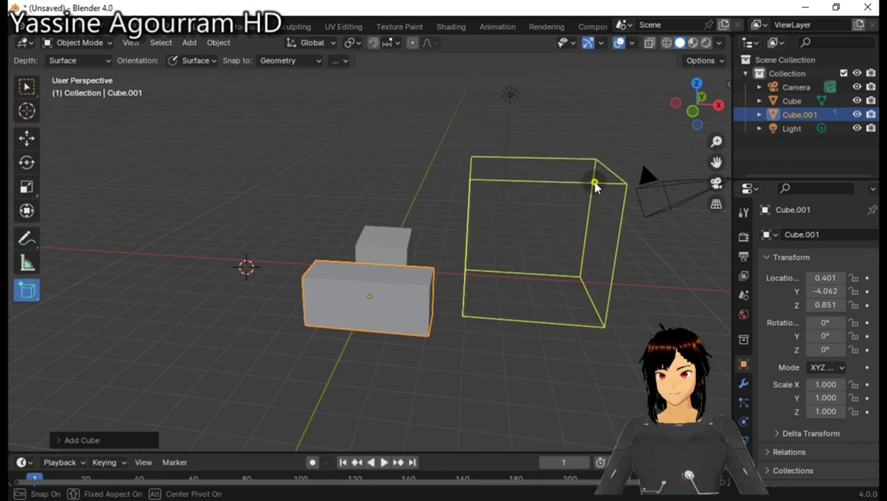
left_click(595, 184)
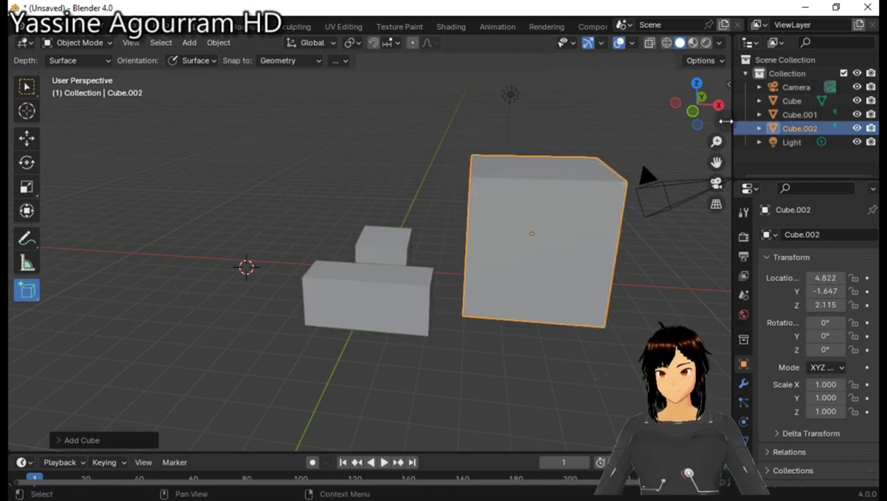
mouse_move(696, 104)
left_mouse_down()
mouse_move(678, 115)
mouse_move(667, 104)
mouse_move(646, 108)
mouse_move(493, 169)
left_mouse_up()
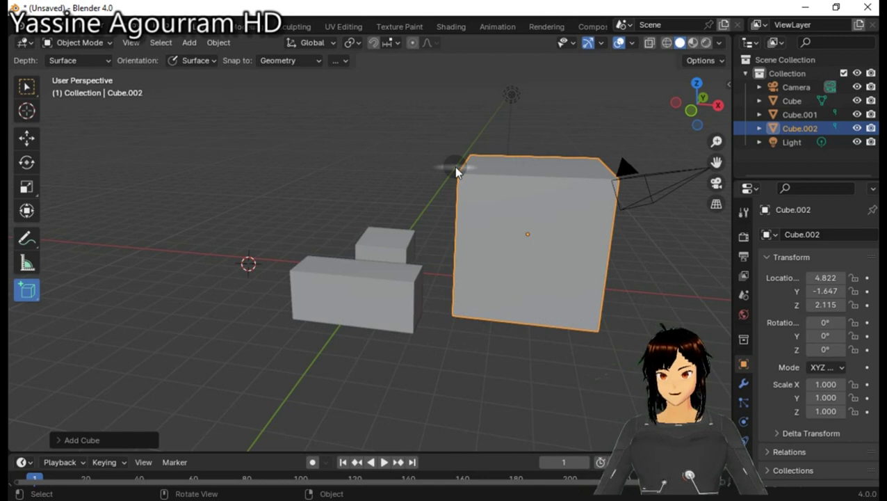
key("ctrl+z")
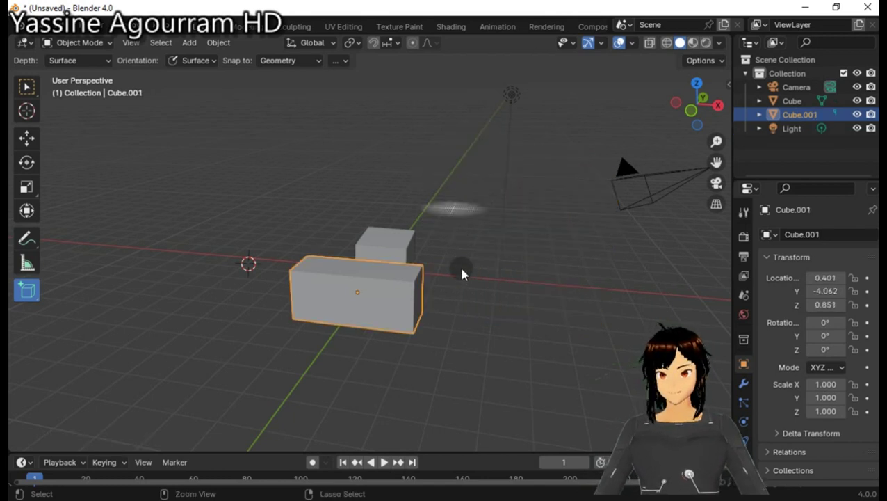
key("ctrl+z")
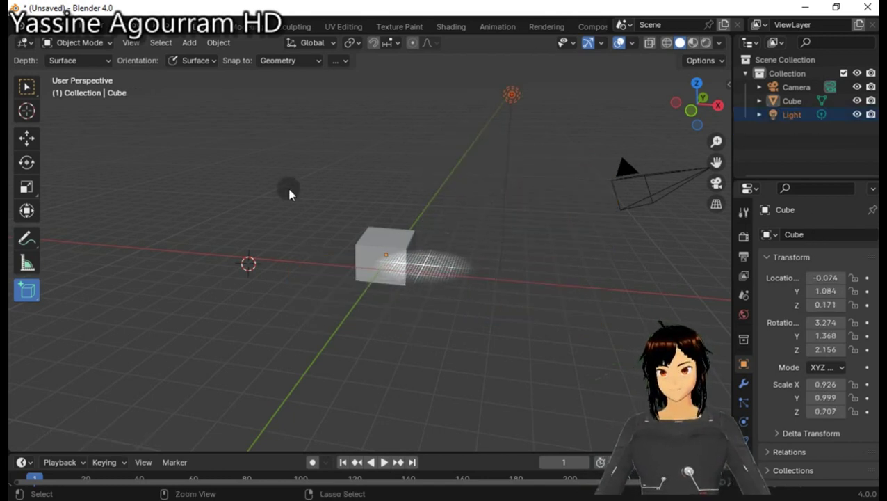
left_click(26, 87)
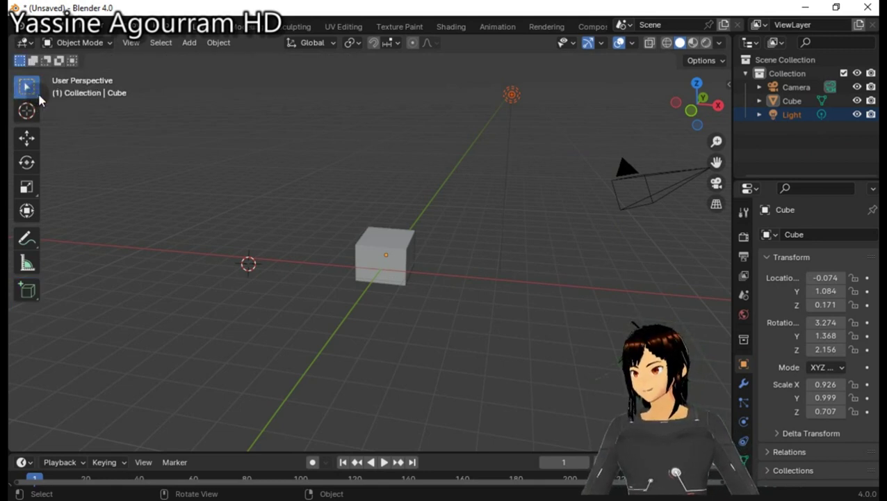
left_click(28, 89)
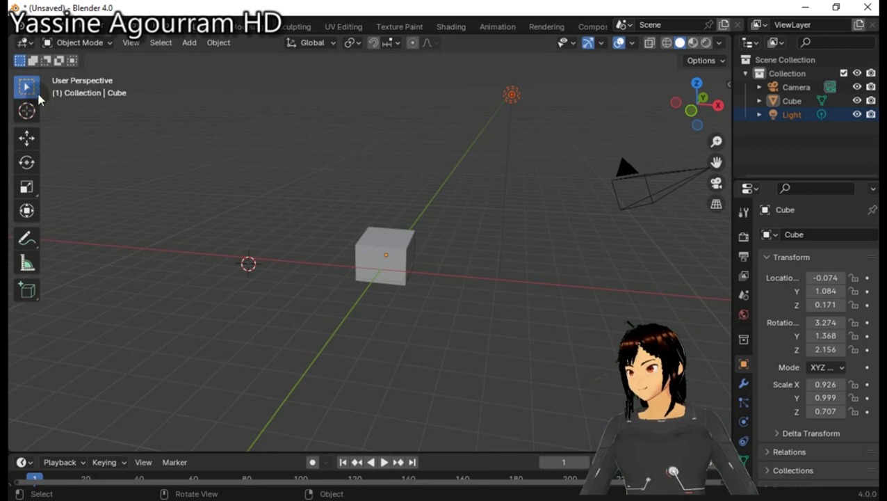
left_click(39, 99)
Deselect the light and zoom in until the cube fills more of the viewport.
left_click(455, 168)
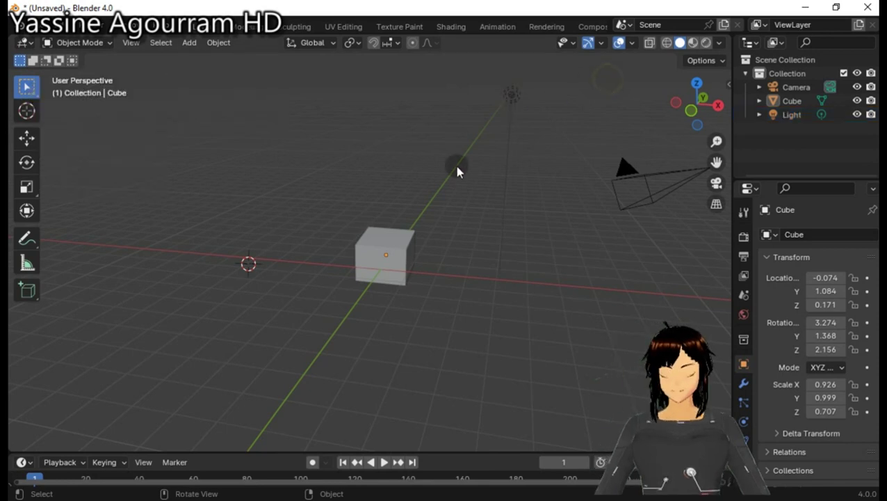
scroll(397, 249, "up", 1)
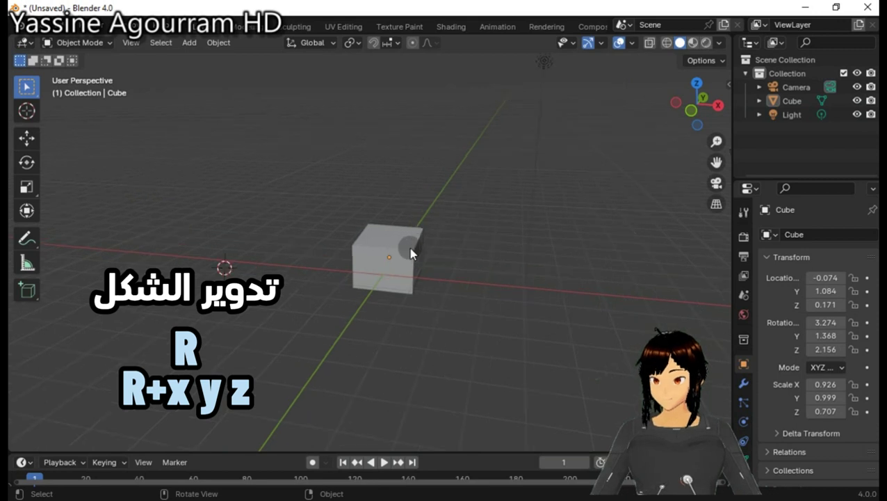
scroll(409, 249, "up", 2)
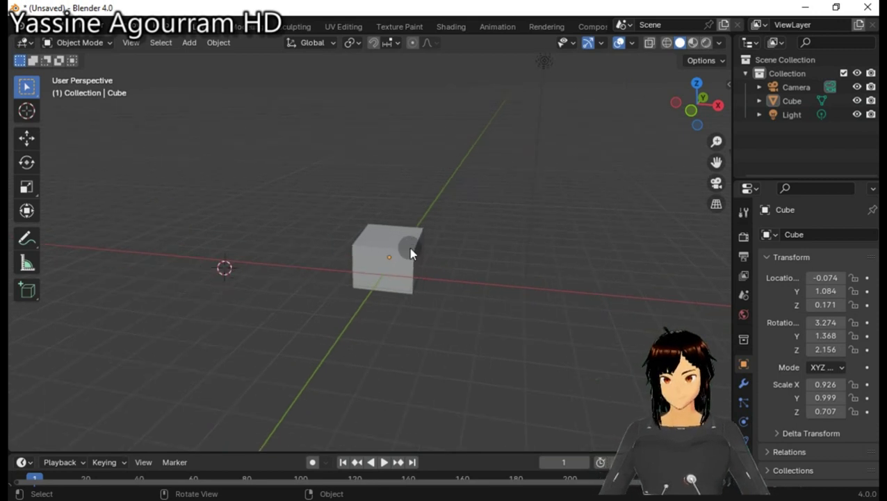
scroll(409, 246, "up", 2)
scroll(409, 246, "down", 2)
scroll(409, 246, "up", 2)
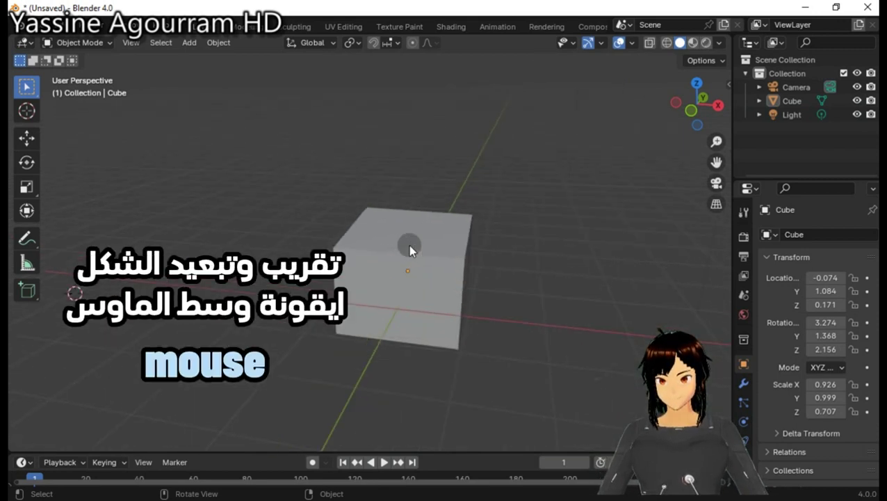
scroll(408, 246, "up", 2)
scroll(409, 247, "down", 2)
scroll(409, 246, "down", 1)
scroll(409, 246, "down", 2)
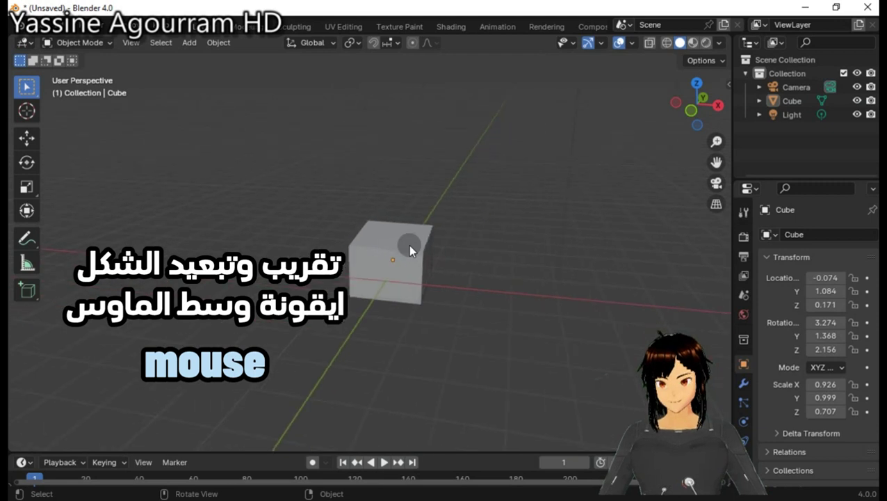
scroll(409, 246, "up", 3)
scroll(408, 245, "up", 1)
scroll(409, 245, "down", 1)
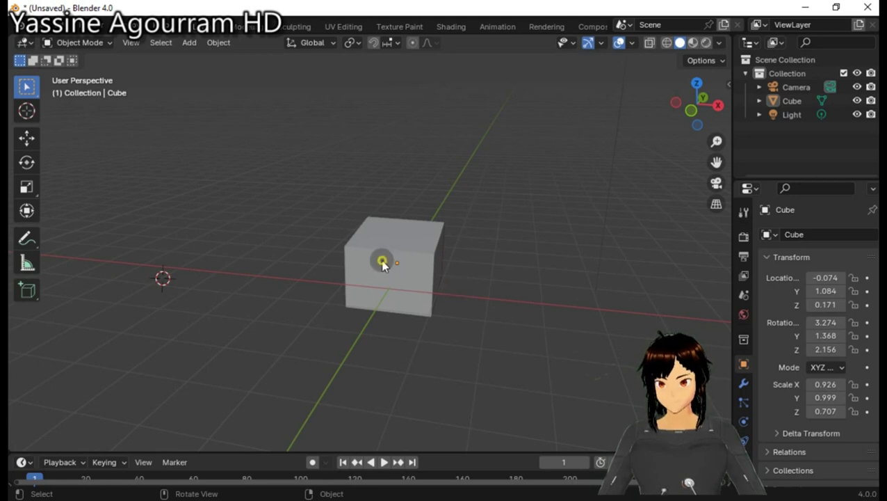
Rotate the cube to -201.2°, -365.7°, 183.6° and scale it to -0.847, -1.169, -0.720.
left_click(398, 264)
key("r")
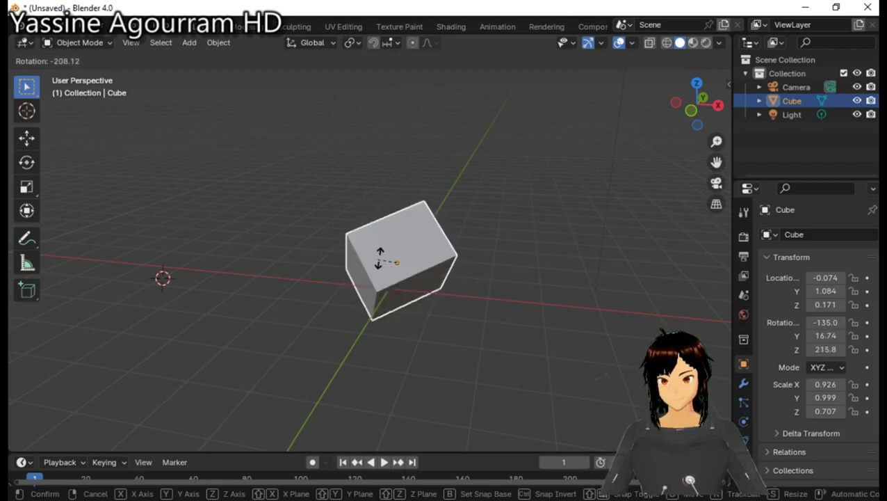
left_click(437, 270)
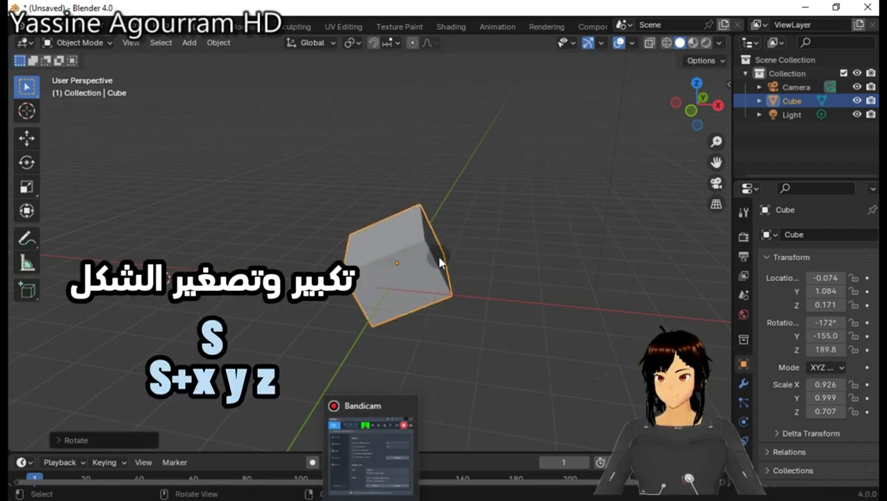
key("s")
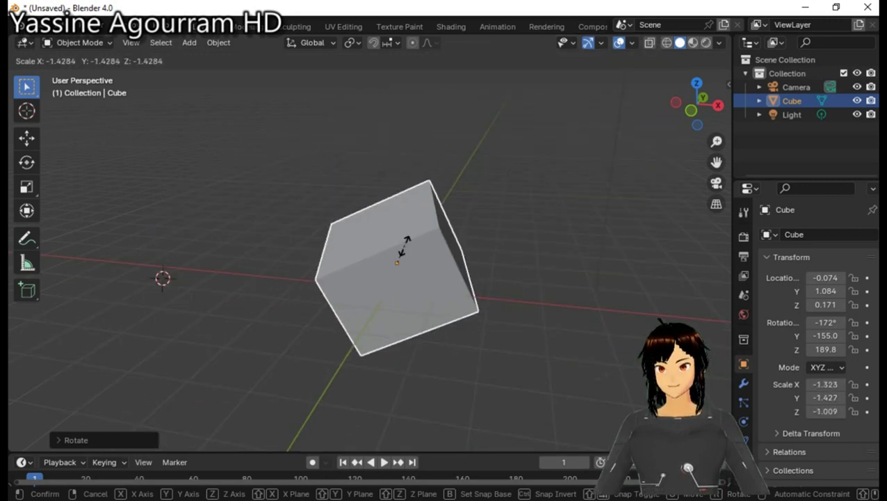
left_click(458, 276)
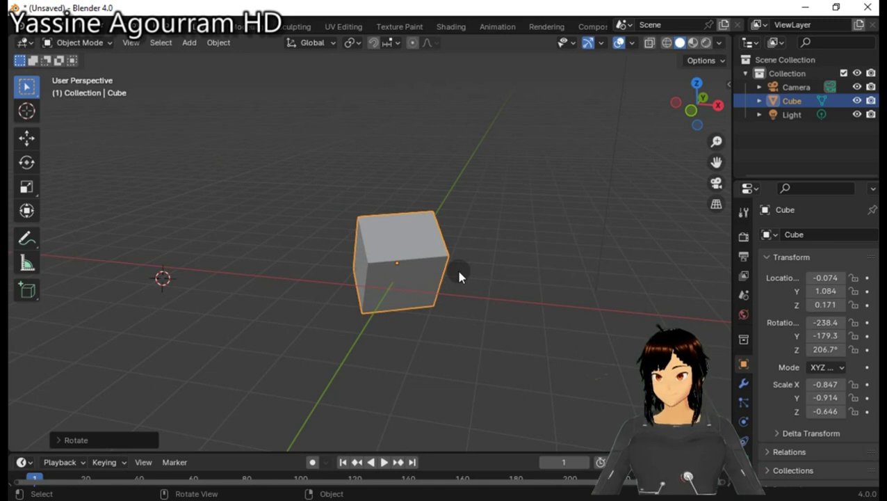
key("s")
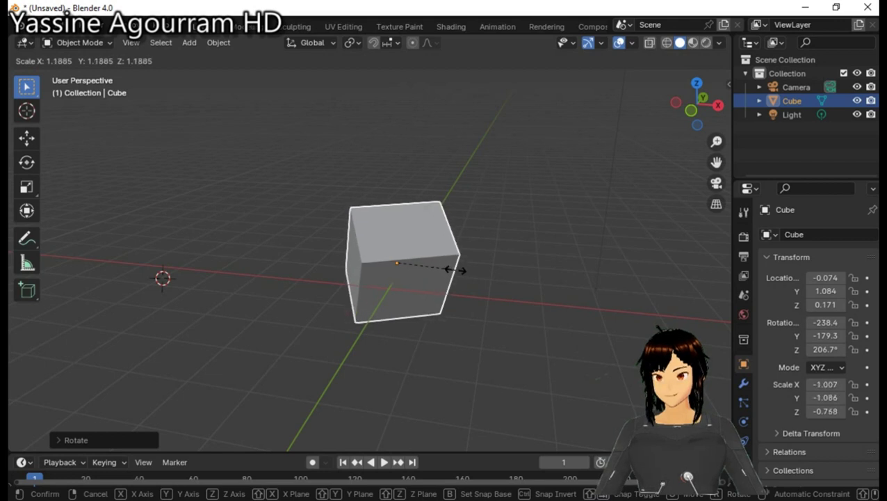
key("z")
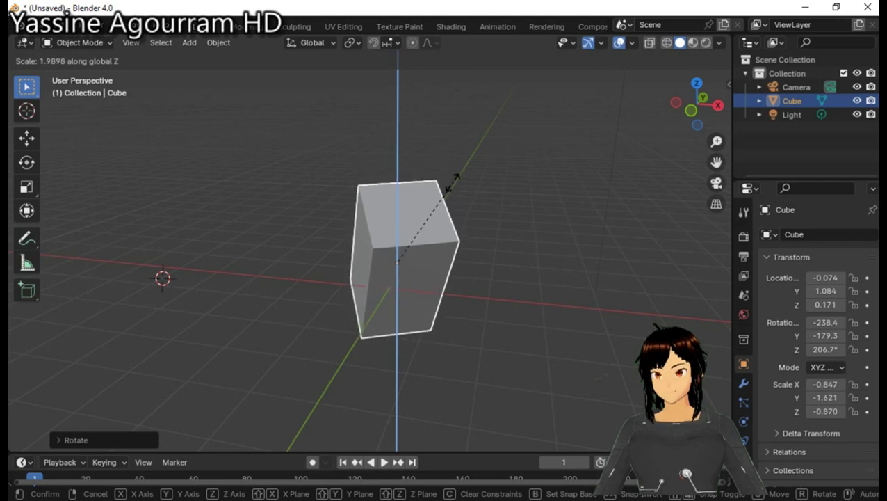
left_click(446, 225)
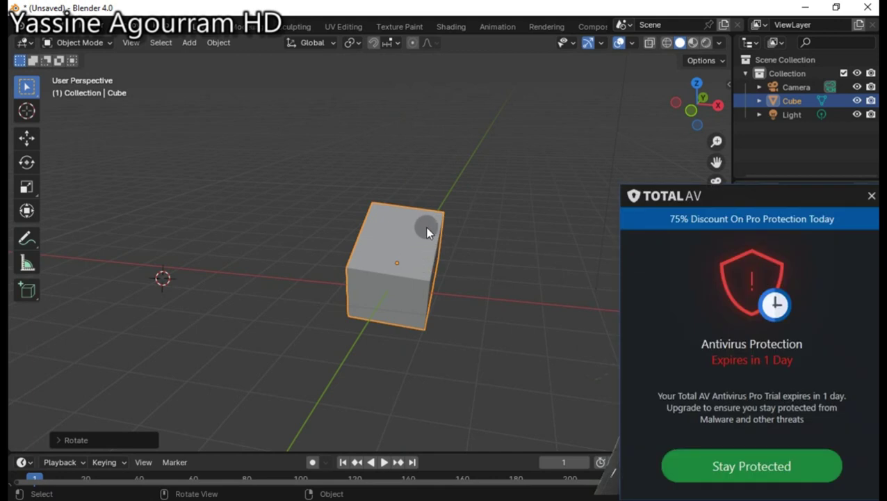
Dismiss the antivirus popup and centre the view on the cube.
left_click(872, 197)
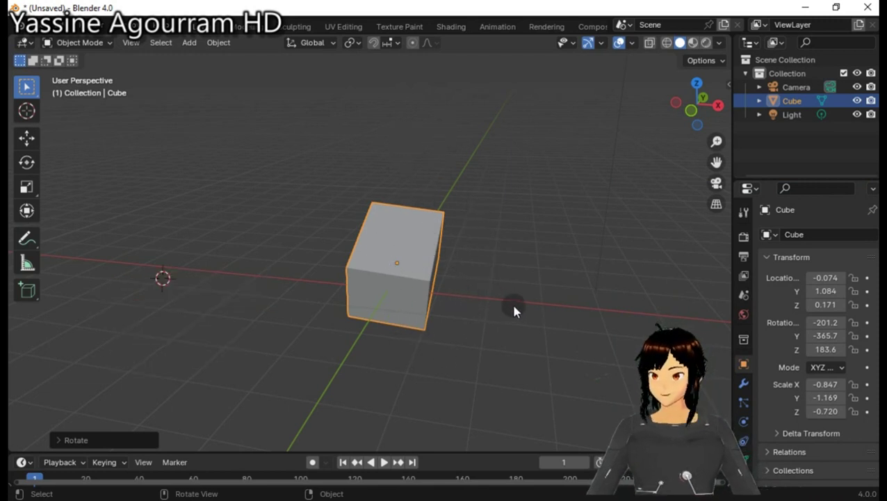
key("KP_Divide")
scroll(306, 324, "down", 3)
scroll(306, 325, "down", 2)
scroll(306, 325, "down", 1)
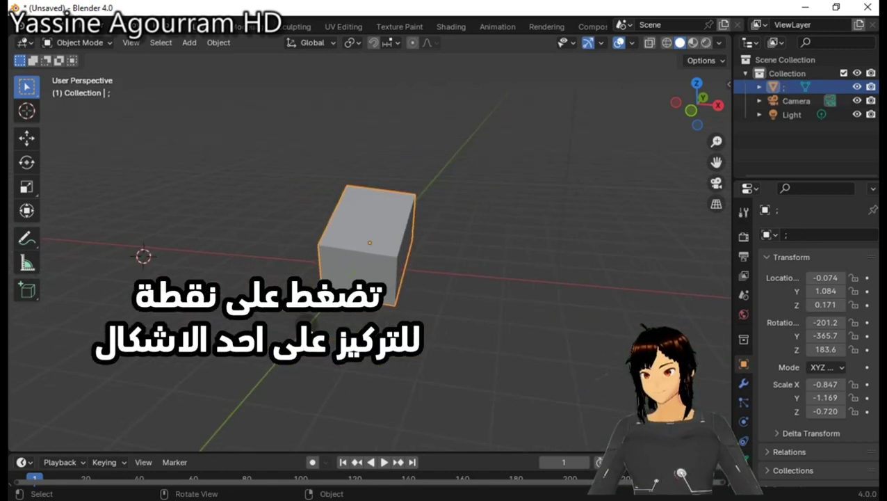
scroll(306, 325, "up", 3)
scroll(306, 325, "up", 2)
key("KP_Divide")
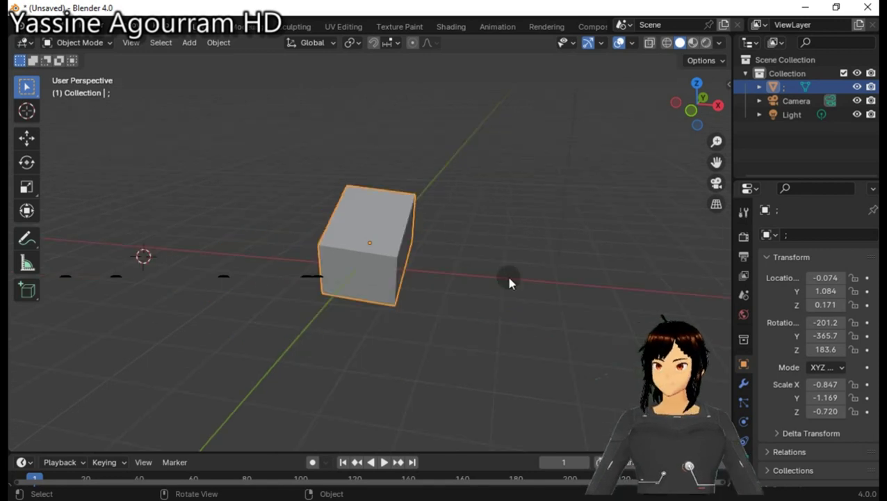
key("shift+F5")
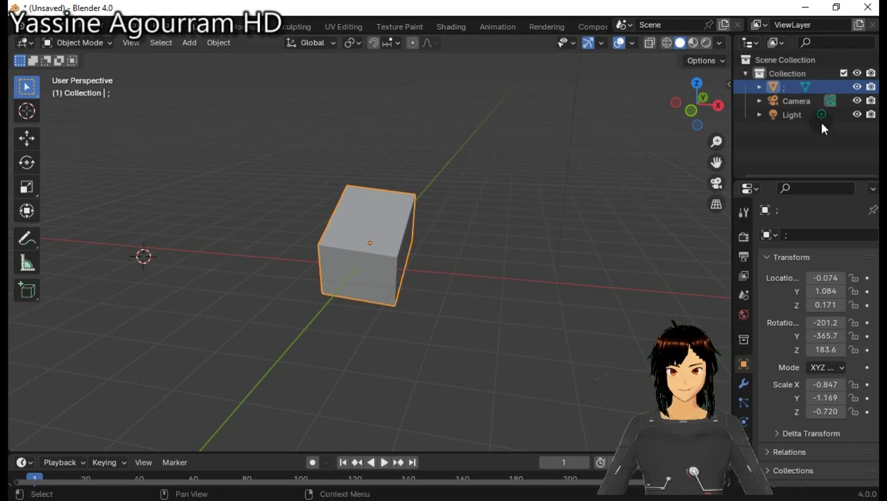
Move the camera to a new spot beside the cube.
left_click(796, 102)
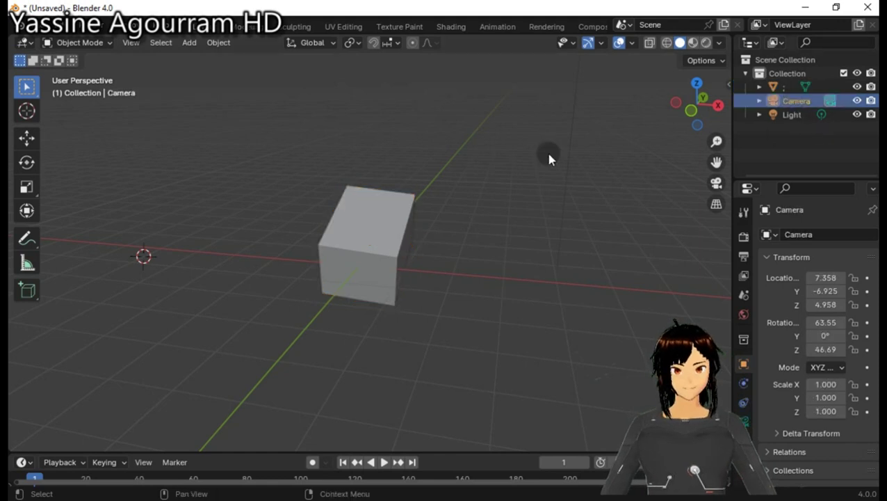
key("g")
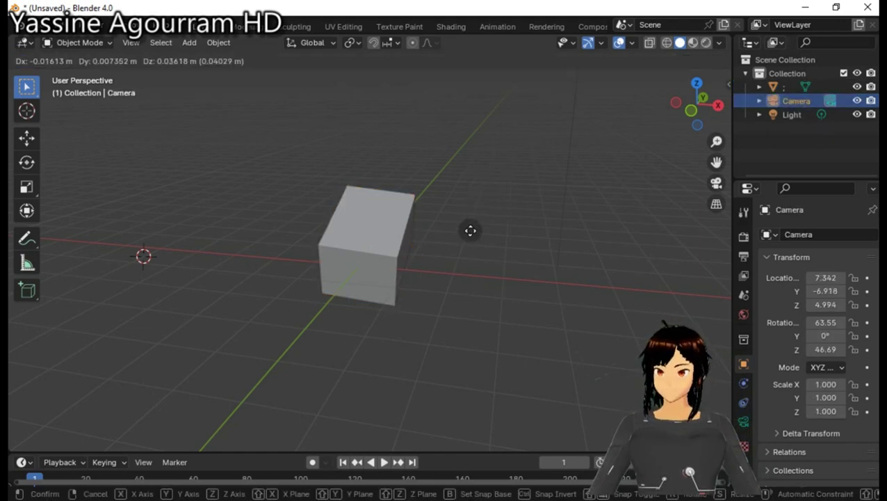
left_click(572, 212)
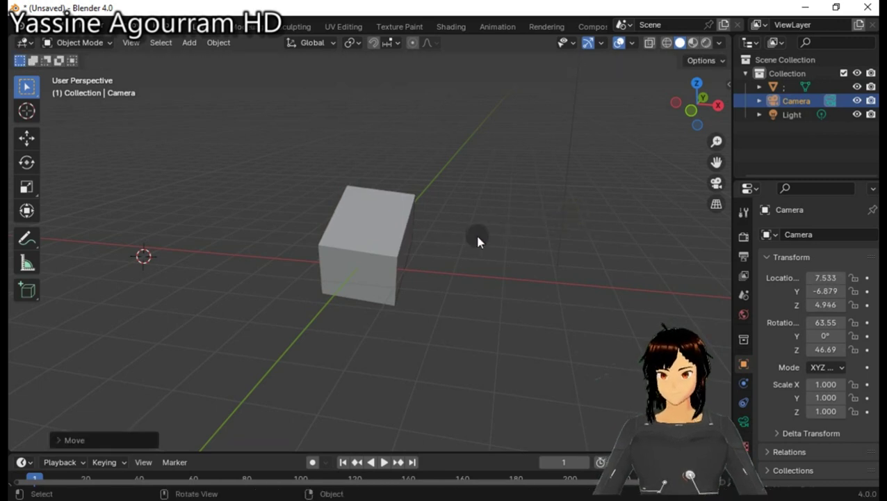
scroll(477, 241, "down", 4)
key("g")
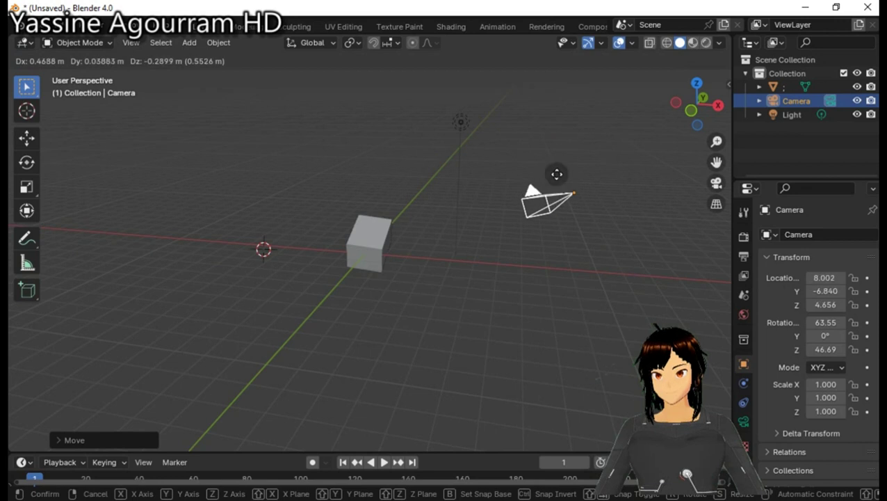
left_click(577, 136)
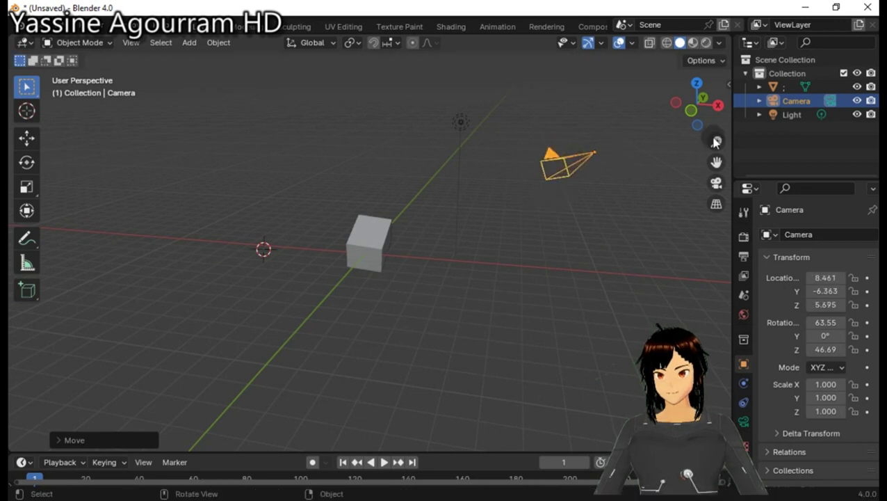
Move the light up and over to 2.910, 3.708, 6.059, constraining the final move to X.
left_click(791, 115)
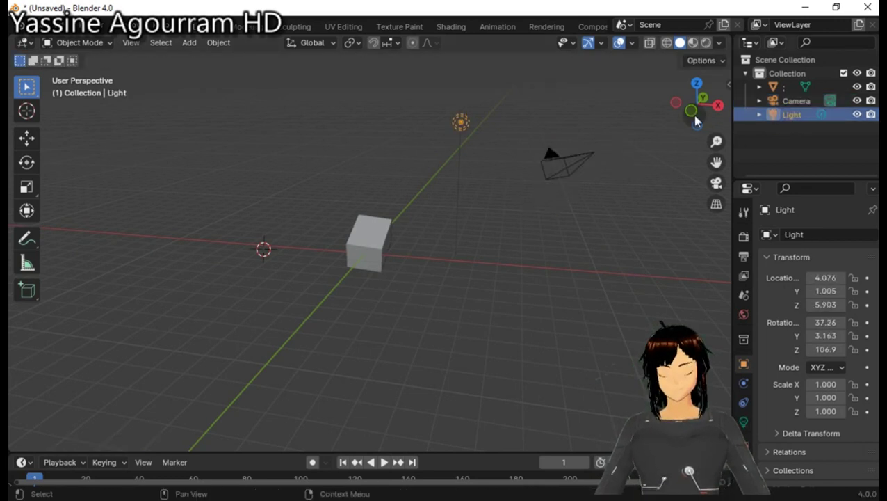
key("g")
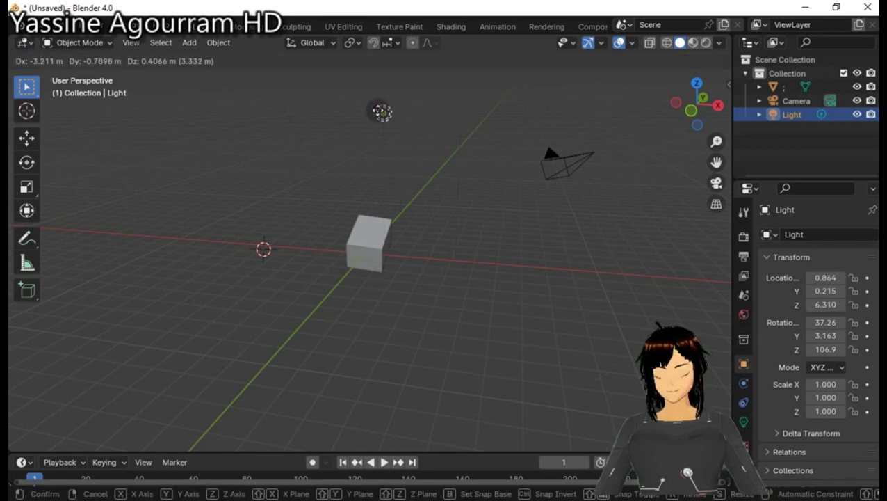
left_click(435, 121)
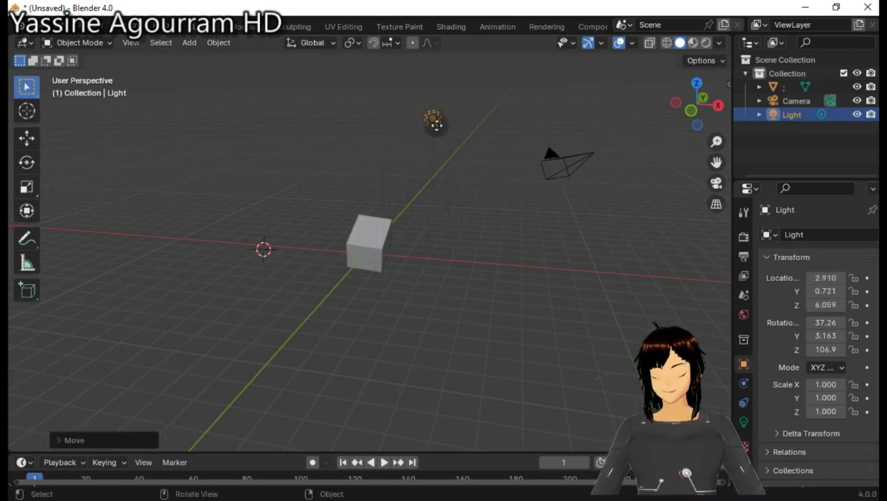
key("g")
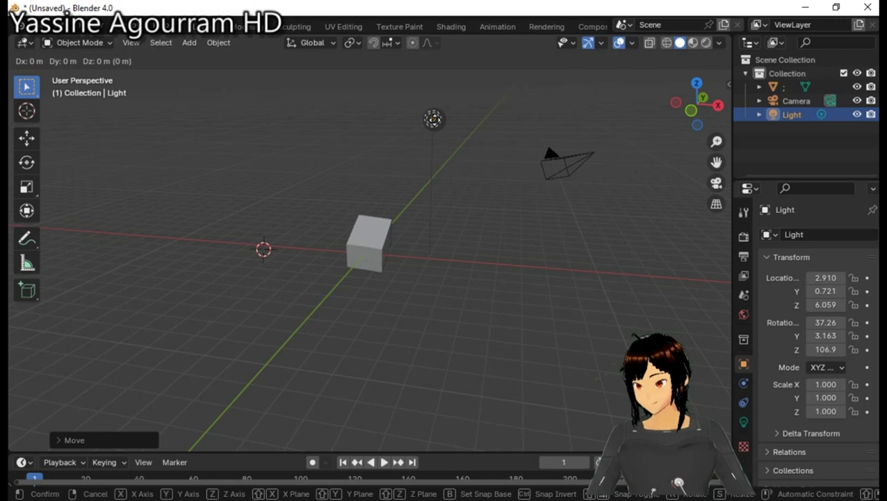
key("x")
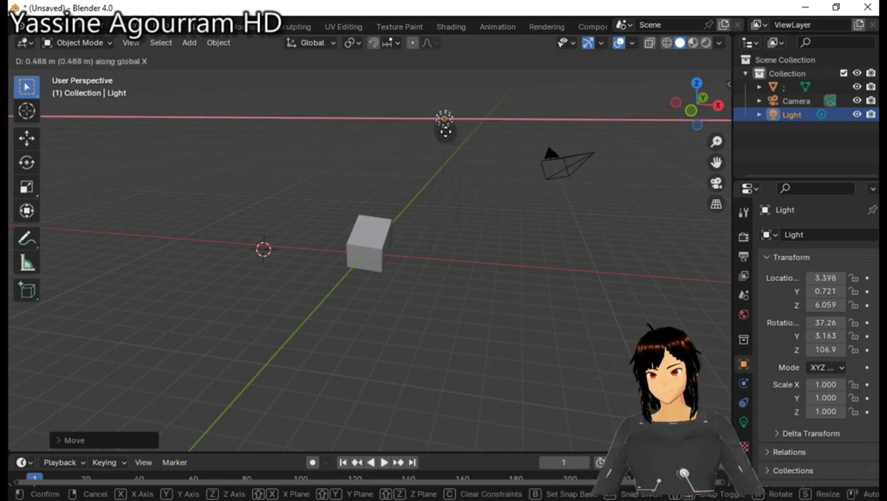
left_click(447, 129)
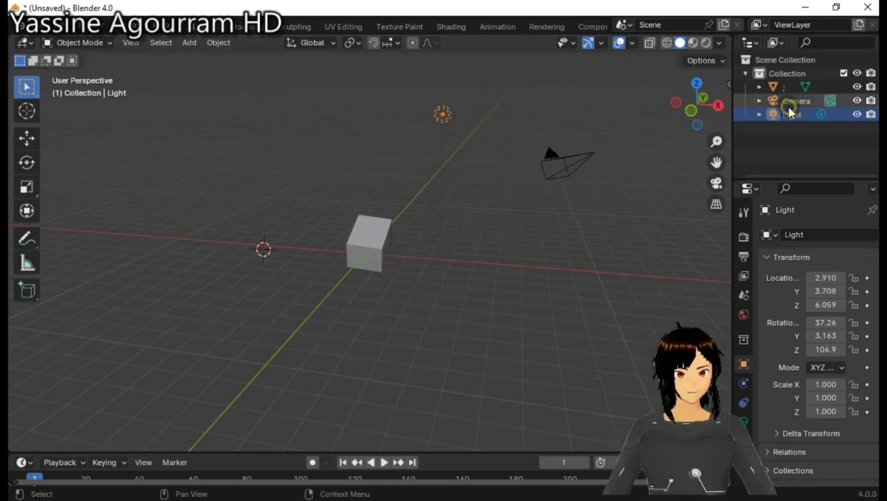
Select the camera, then the light, and finally the cube.
left_click(792, 101)
left_click(772, 115)
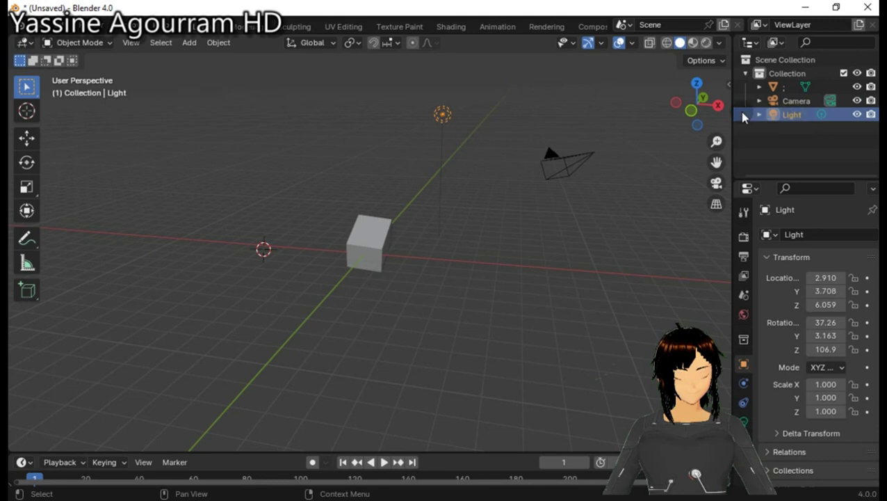
left_click(782, 87)
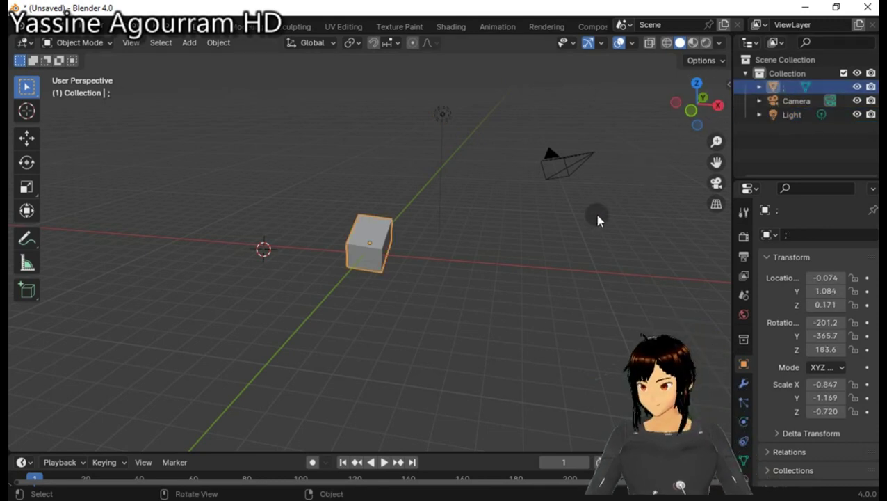
Delete the cube, then restore it with Ctrl+Z.
key("x")
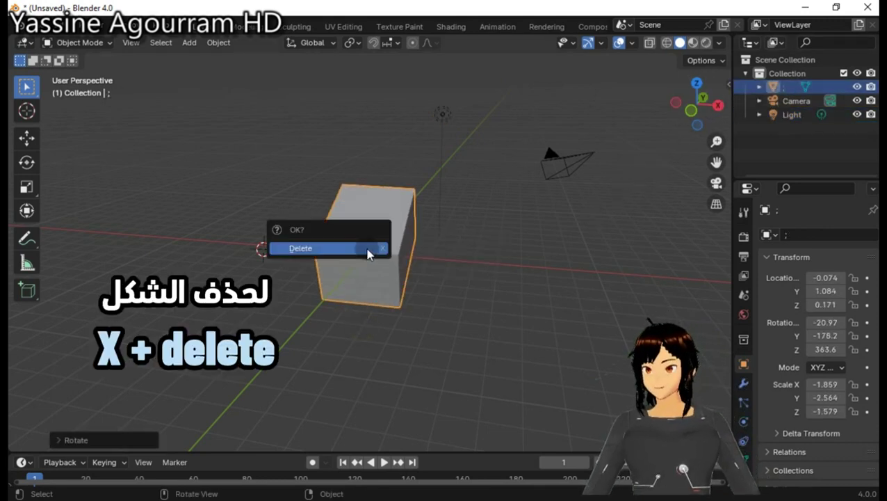
left_click(306, 249)
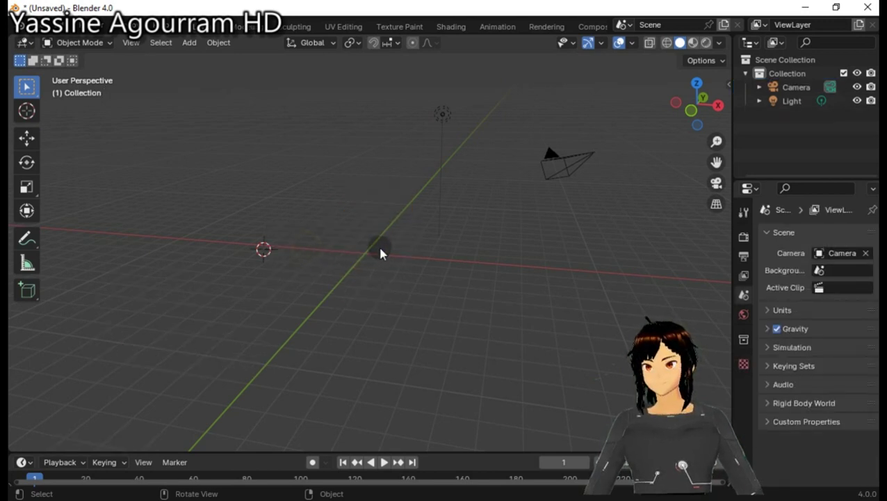
key("ctrl+z")
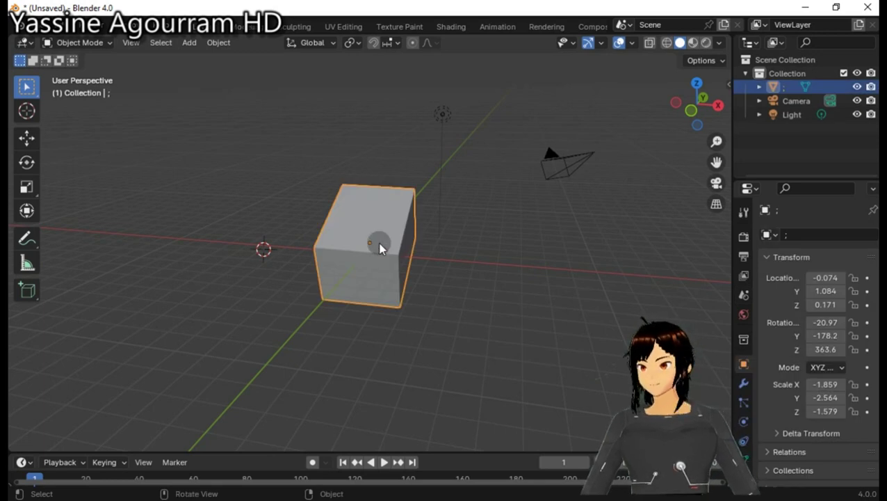
Drag the cube away, then clear its location back to 0, 0, 0 and deselect it.
left_click_drag(379, 249, 514, 334)
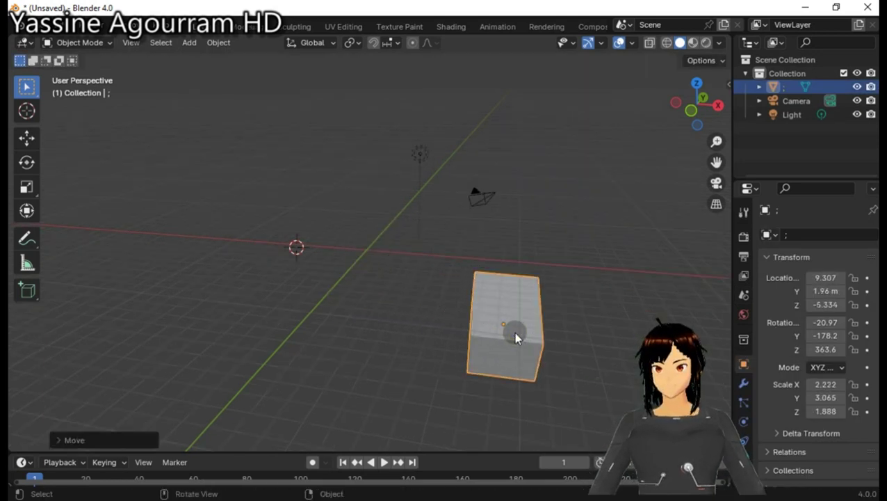
left_click(482, 330)
type("gg")
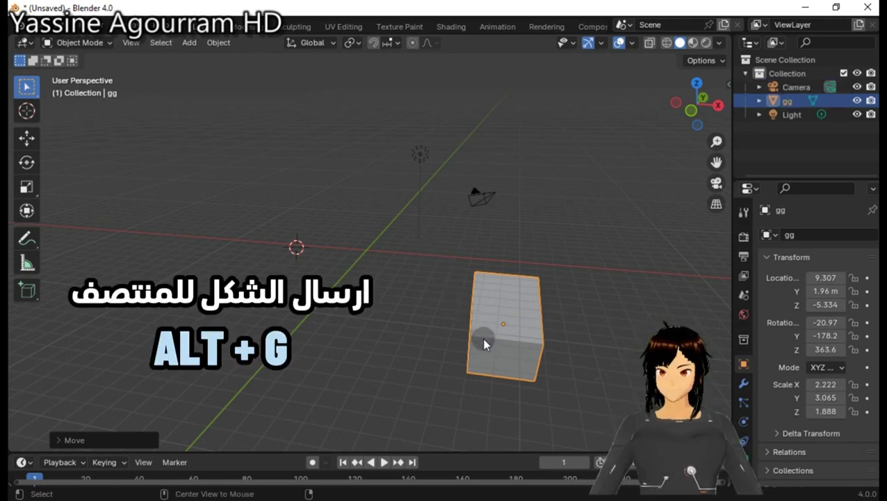
key("alt+g")
left_click(376, 249)
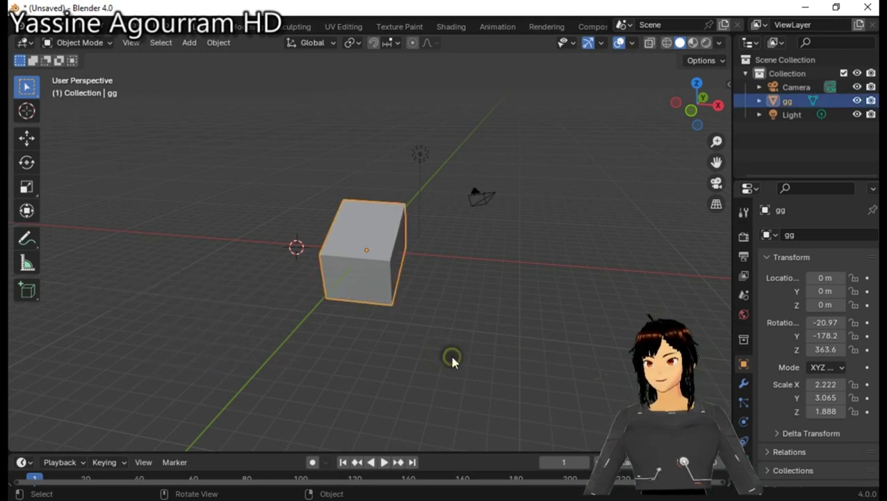
left_click(427, 306)
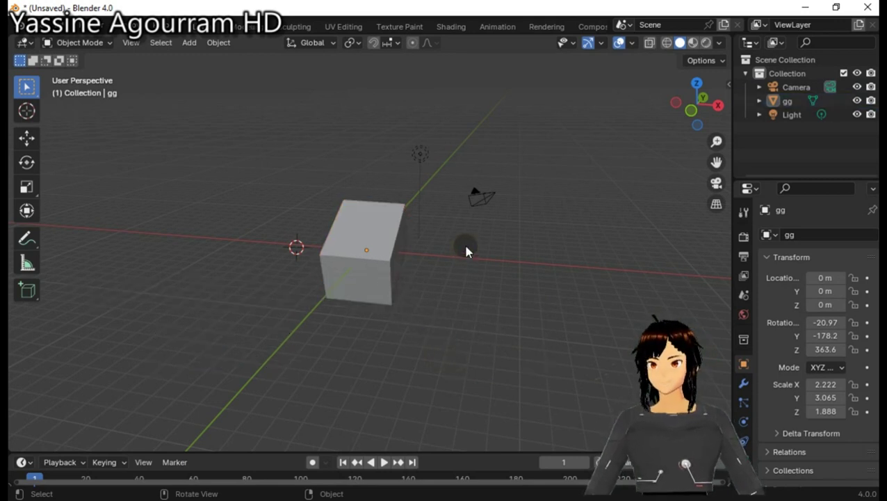
Select gg, dismiss Move to Collection, and show the N sidebar with its 4.44 × 6.13 × 3.78 m dimensions.
left_click(361, 241)
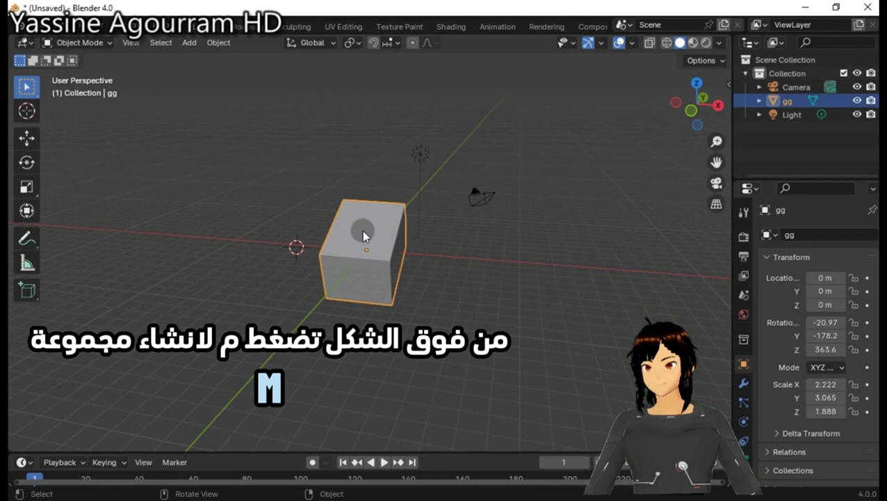
key("m")
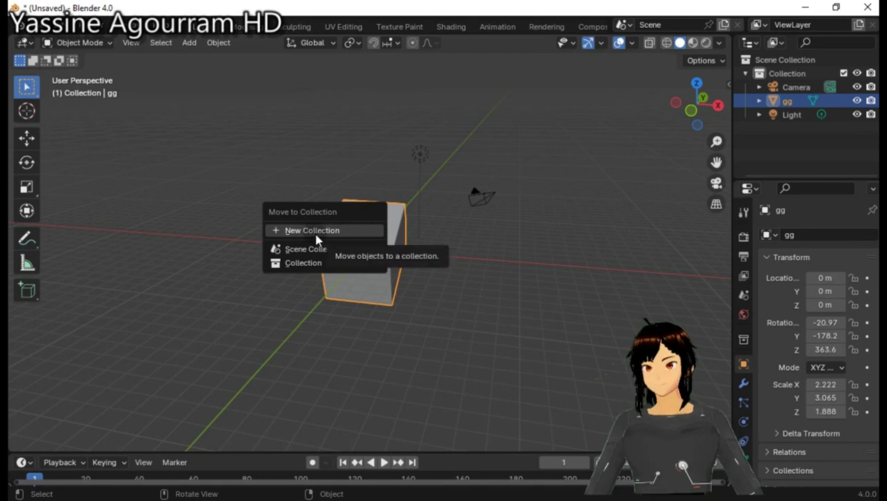
left_click(375, 250)
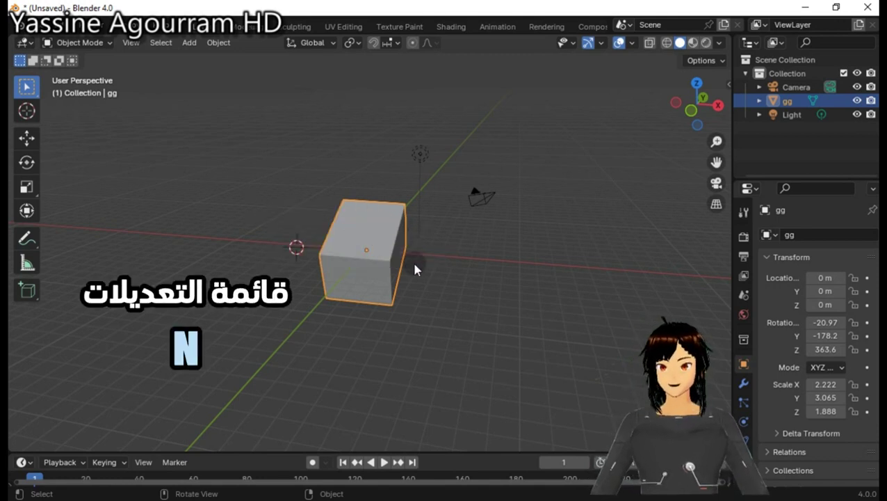
key("n")
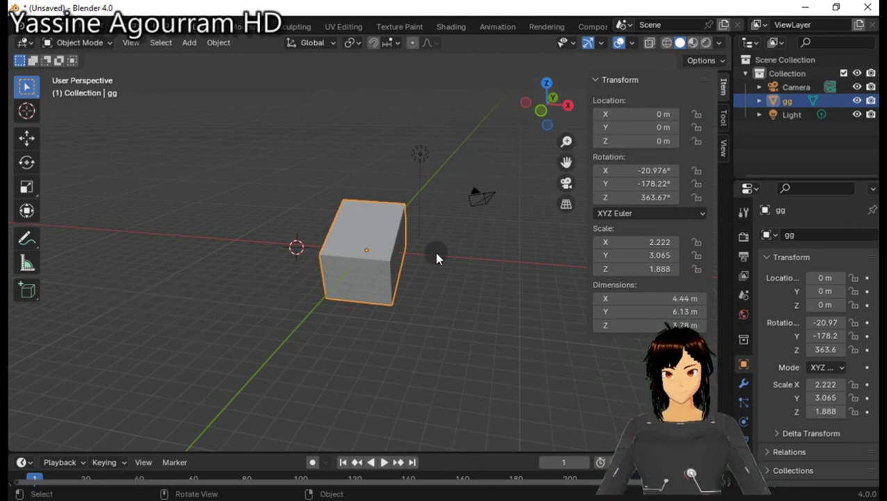
Set gg's Z location to -1.3966, then to 0, and drag Scale X up to 2.982.
left_click(646, 140)
type("-1.3966")
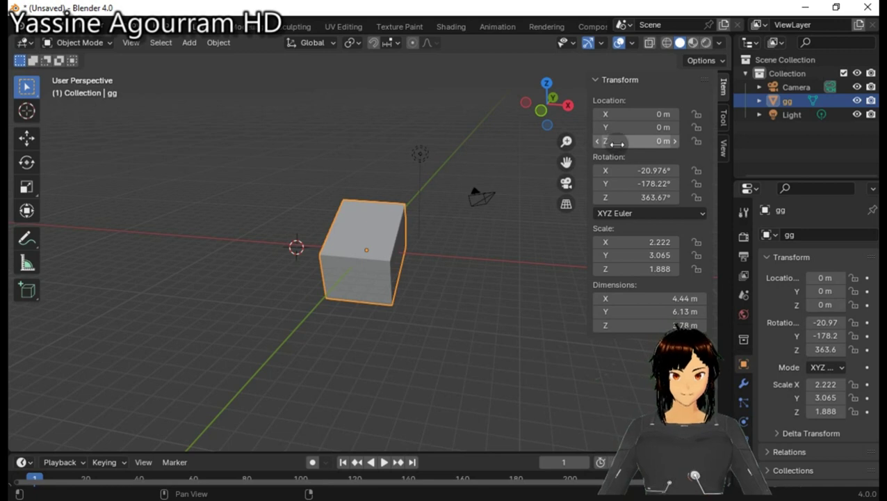
key("Return")
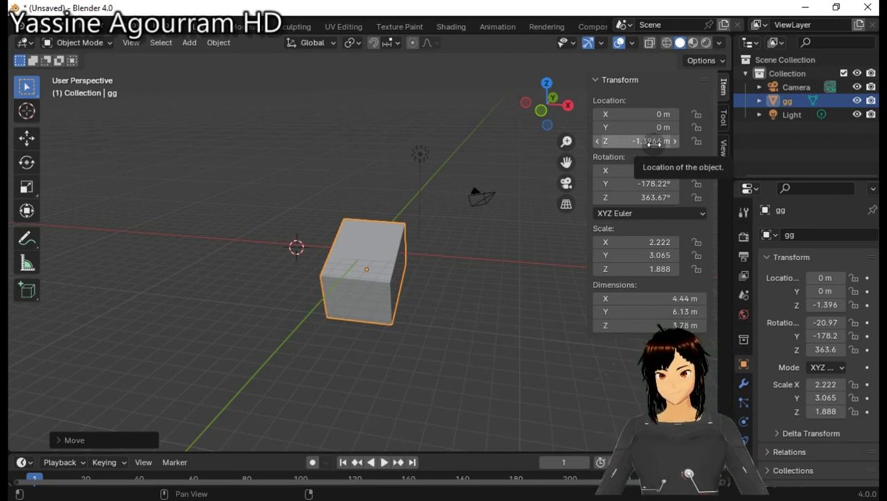
left_click(652, 141)
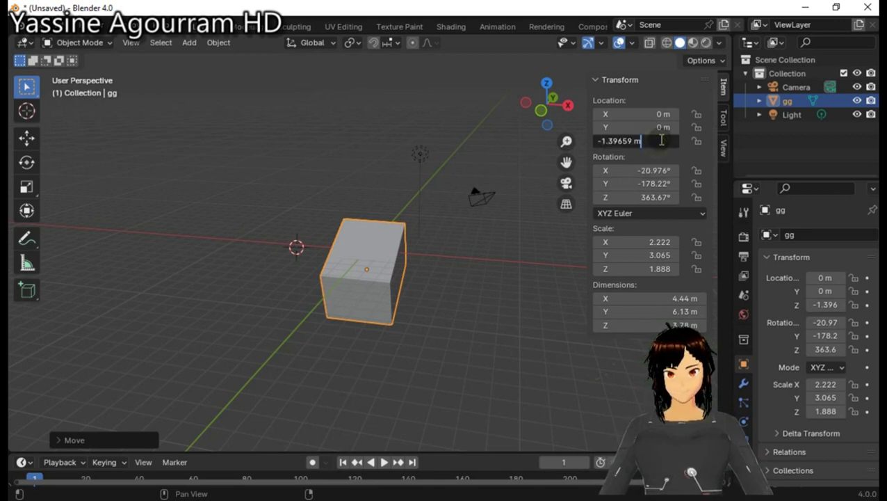
left_click_drag(652, 141, 589, 141)
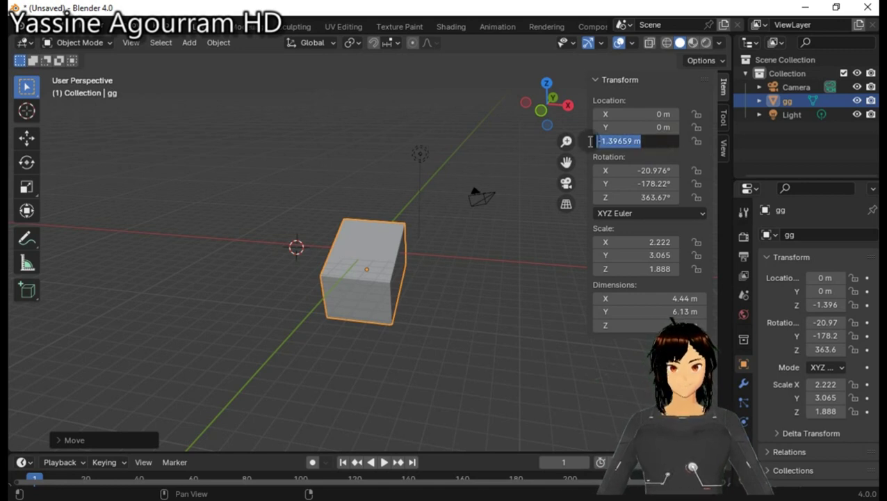
type("0")
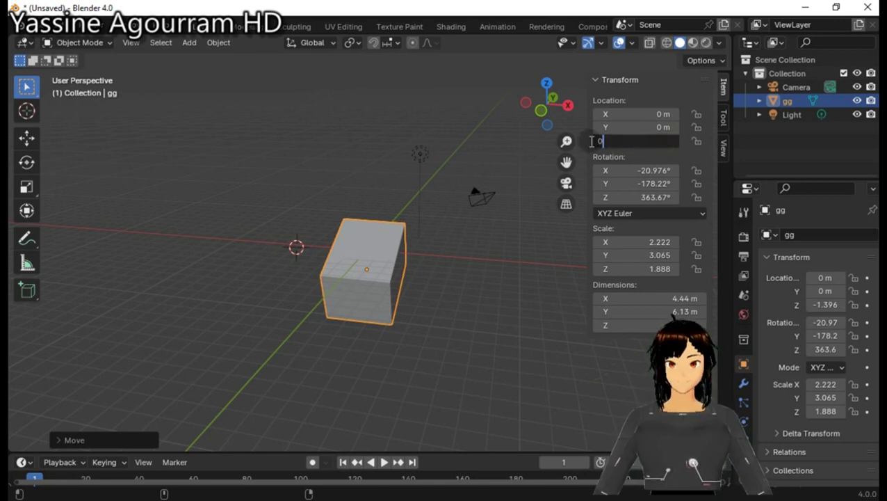
key("Return")
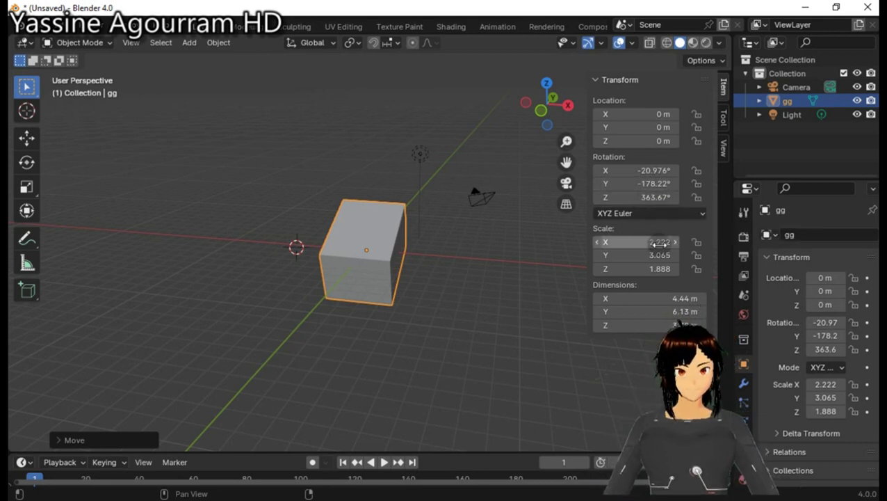
mouse_move(642, 242)
left_mouse_down()
mouse_move(695, 242)
mouse_move(629, 242)
mouse_move(668, 255)
left_mouse_up()
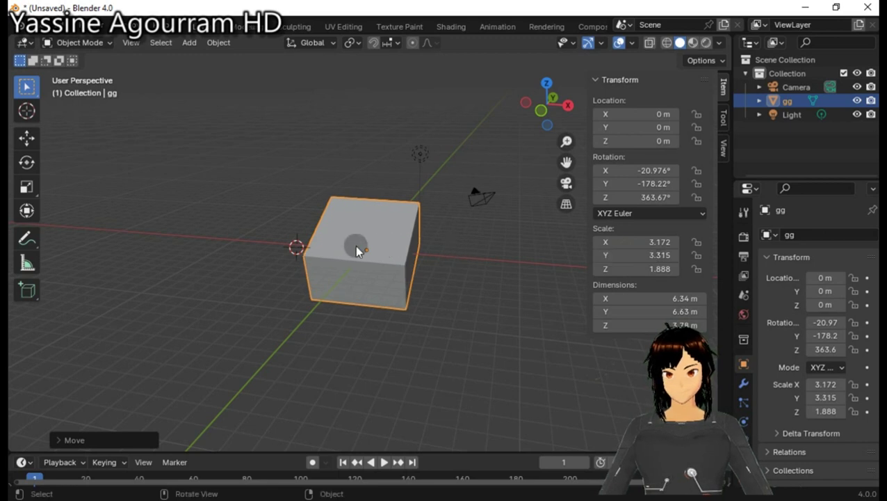
Flatten gg along Z and enlarge it to 4.005 × 3.173 × -1.584, then close the sidebar.
key("s")
key("z")
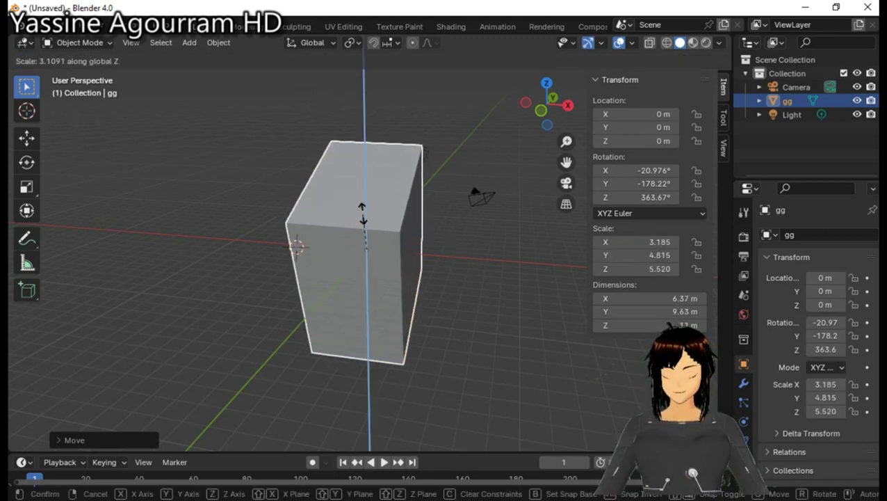
left_click(375, 229)
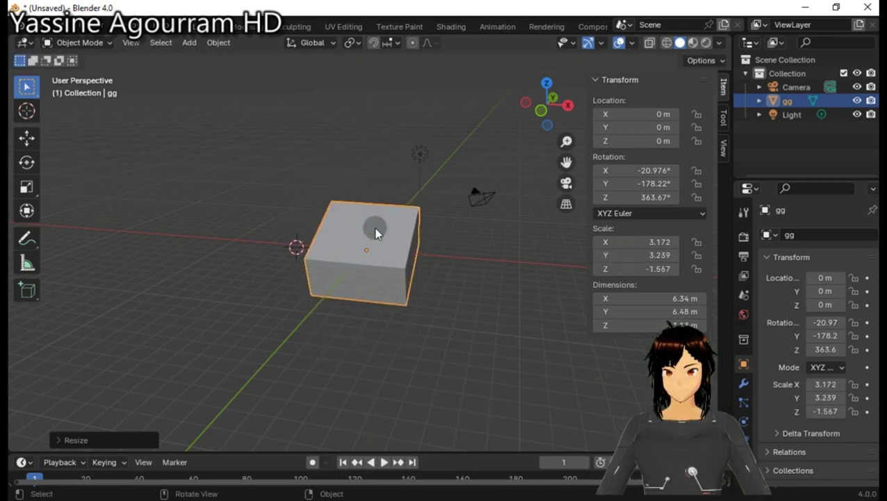
key("s")
left_click(376, 232)
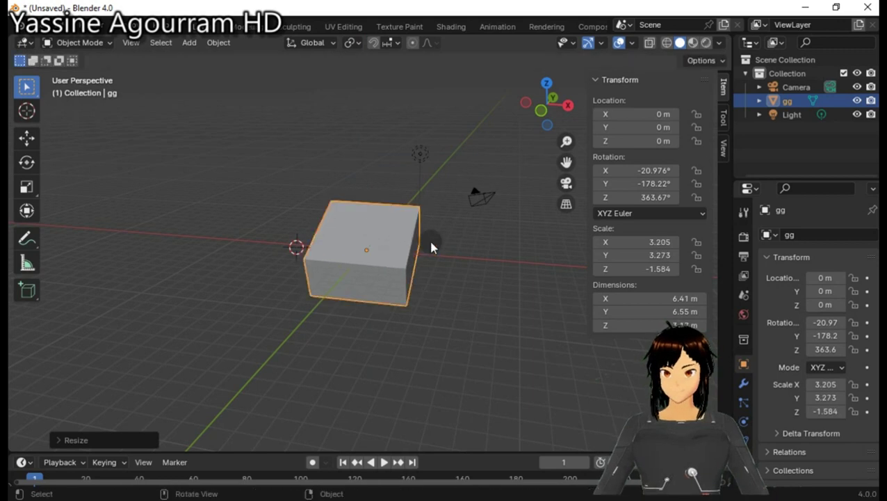
key("F2")
key("Escape")
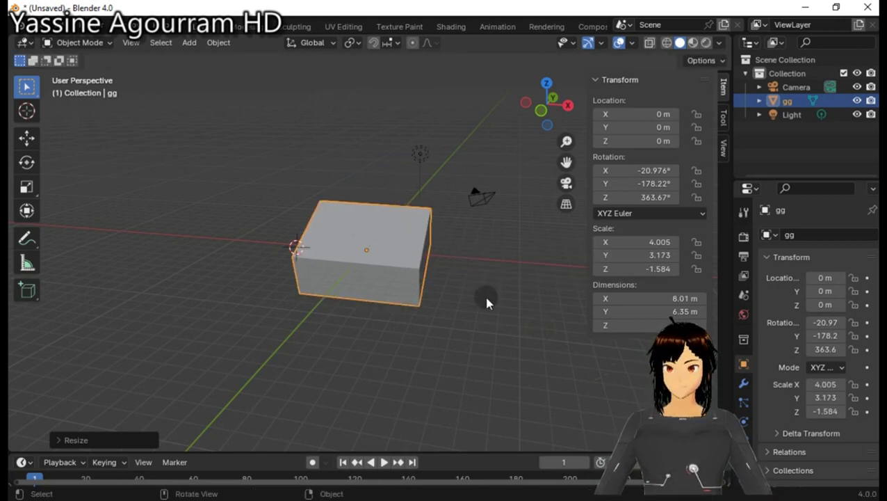
key("n")
key("a")
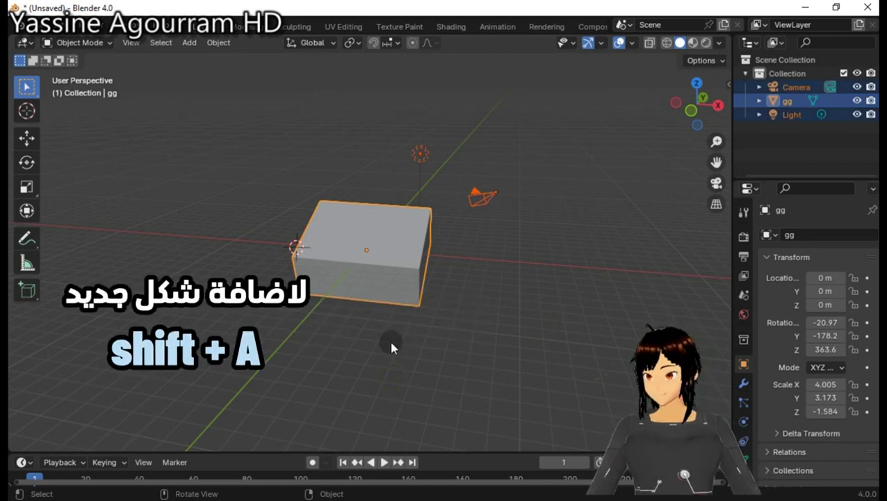
Bring up the Shift+A Add menu to choose a mesh shape.
key("shift+a")
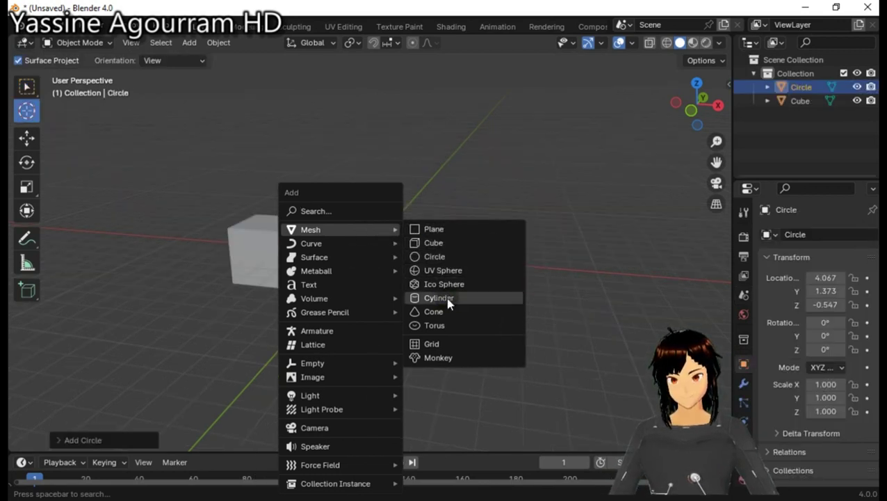
Add a cylinder and adjust its vertex count and radius, ending at 29 vertices and 1.36 m.
left_click(440, 298)
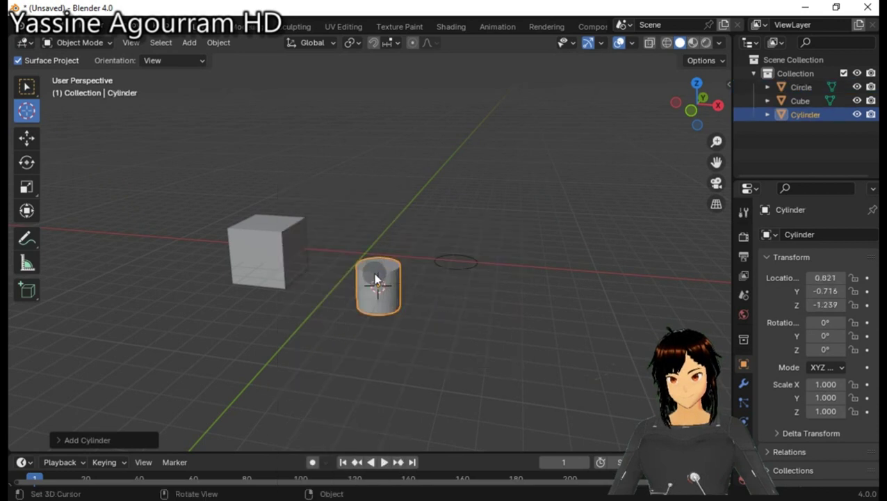
left_click(59, 438)
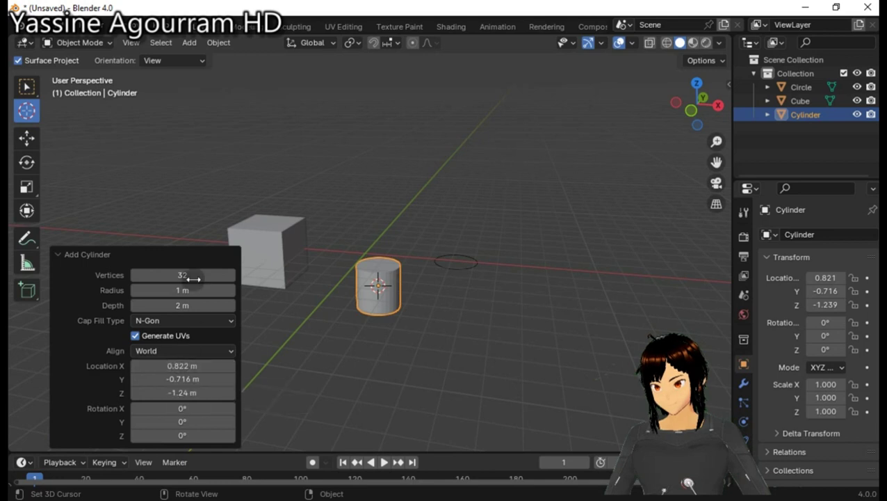
mouse_move(212, 275)
left_mouse_down()
mouse_move(235, 280)
mouse_move(200, 264)
left_mouse_up()
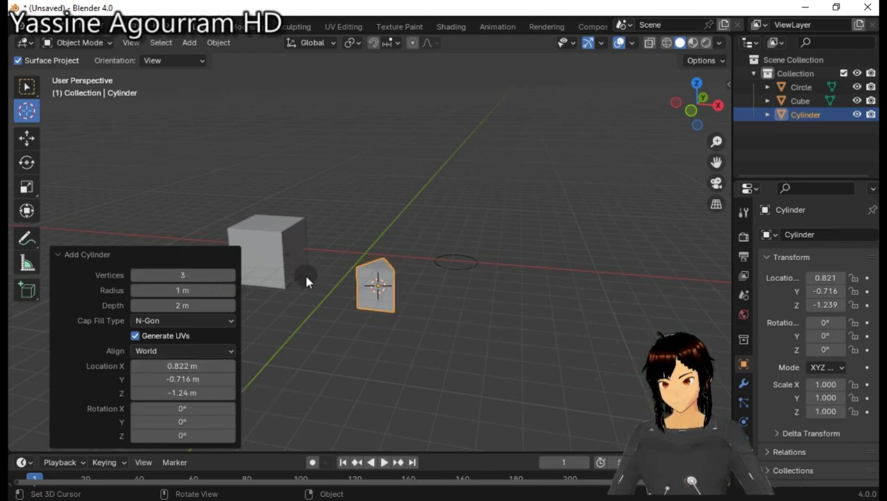
scroll(429, 274, "up", 1)
scroll(411, 296, "up", 1)
mouse_move(229, 290)
left_mouse_down()
mouse_move(259, 294)
mouse_move(188, 290)
mouse_move(216, 309)
mouse_move(245, 291)
mouse_move(278, 291)
left_mouse_up()
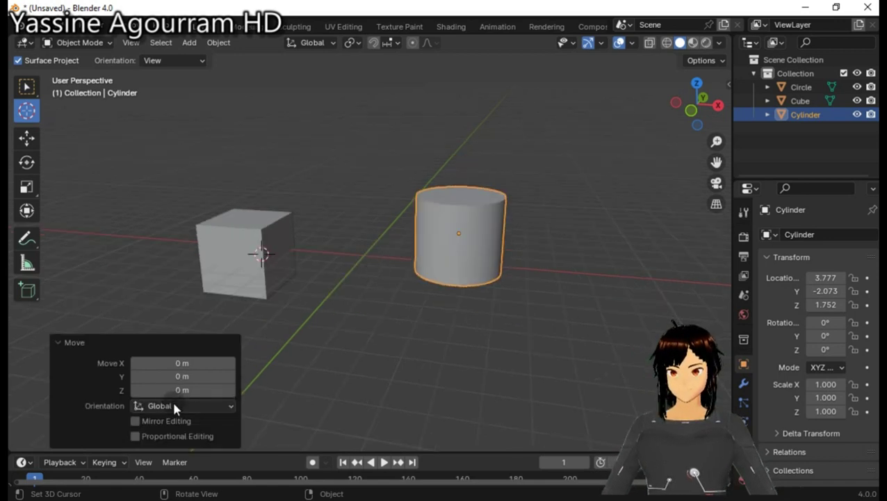
Place the 3D cursor, then move the cube up above the other cube.
left_click(307, 355)
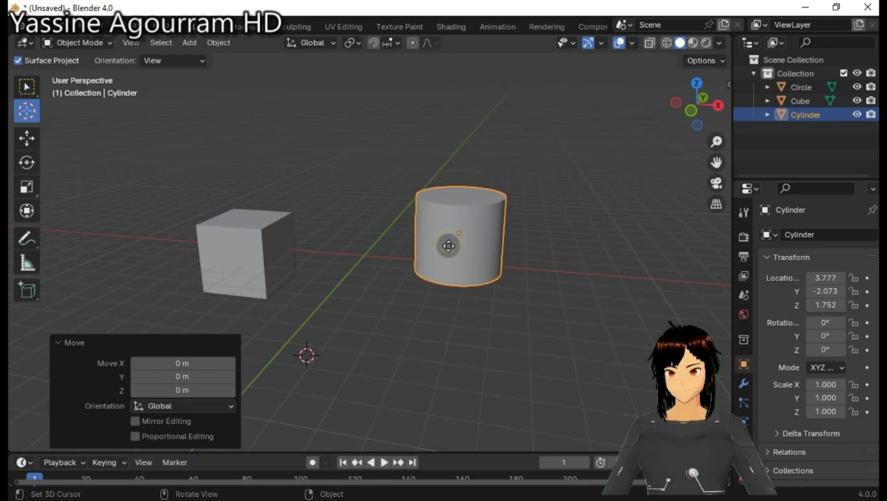
left_click(449, 243)
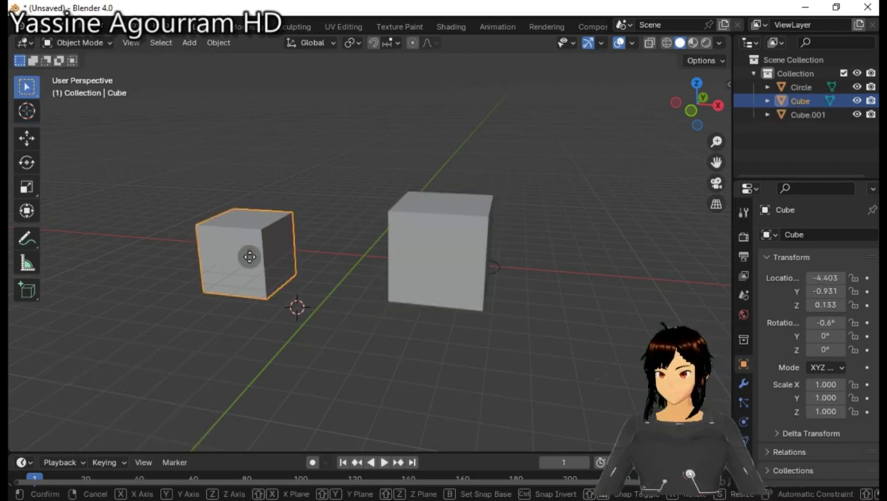
key("g")
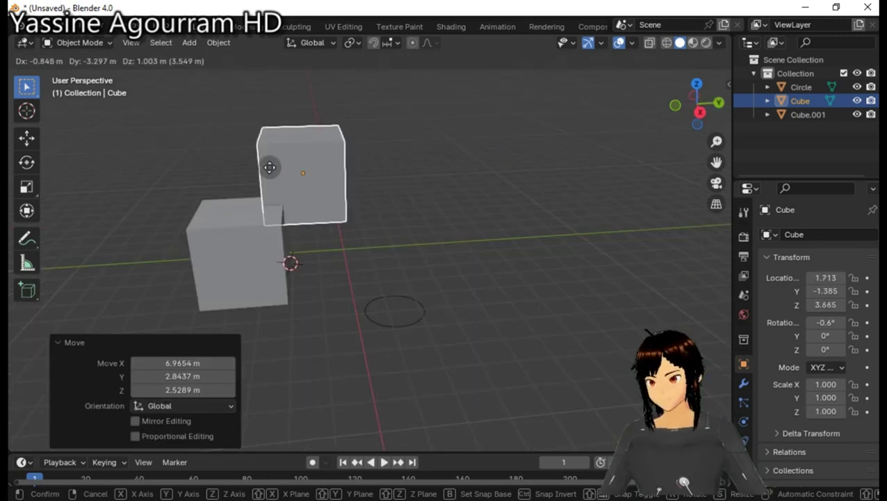
left_click(258, 184)
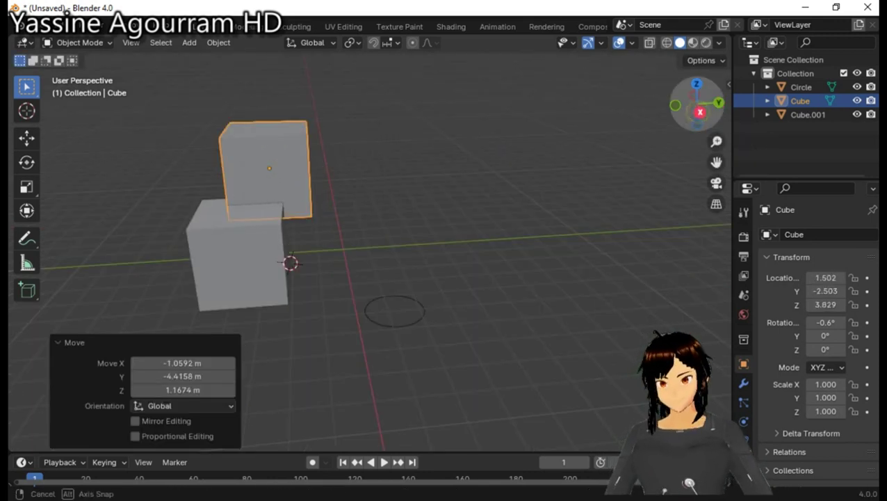
left_click_drag(695, 102, 657, 105)
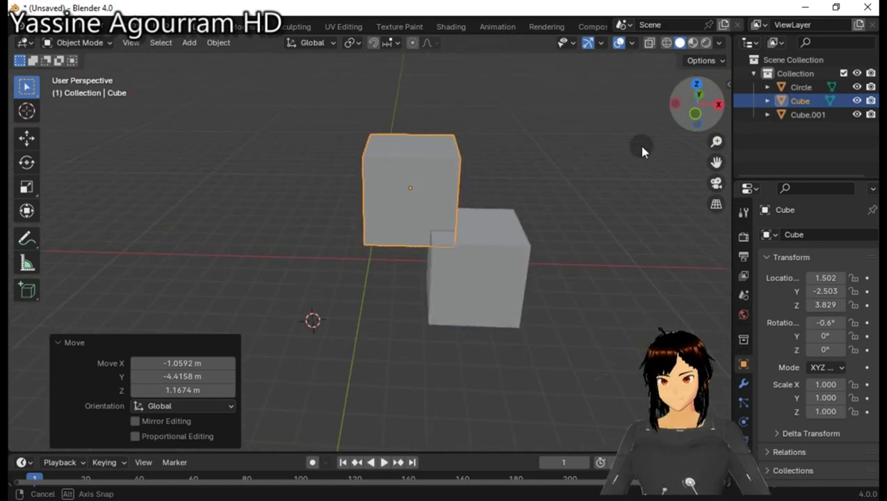
scroll(511, 200, "up", 3)
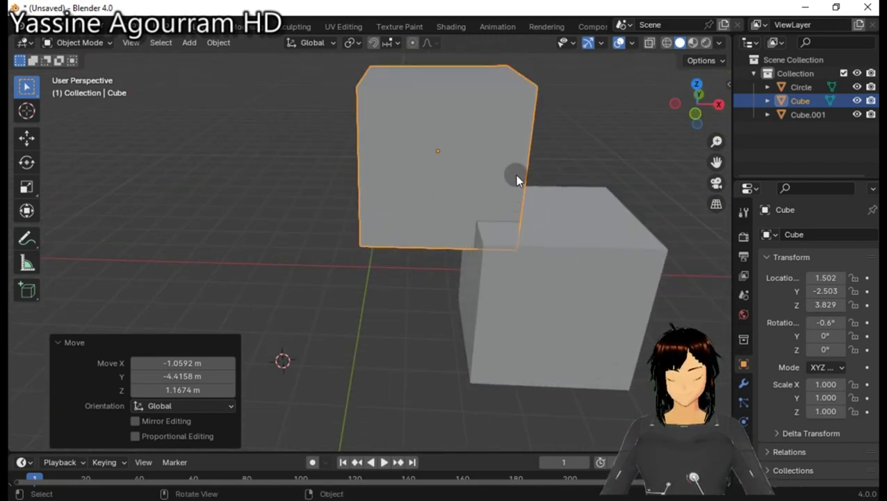
key("g")
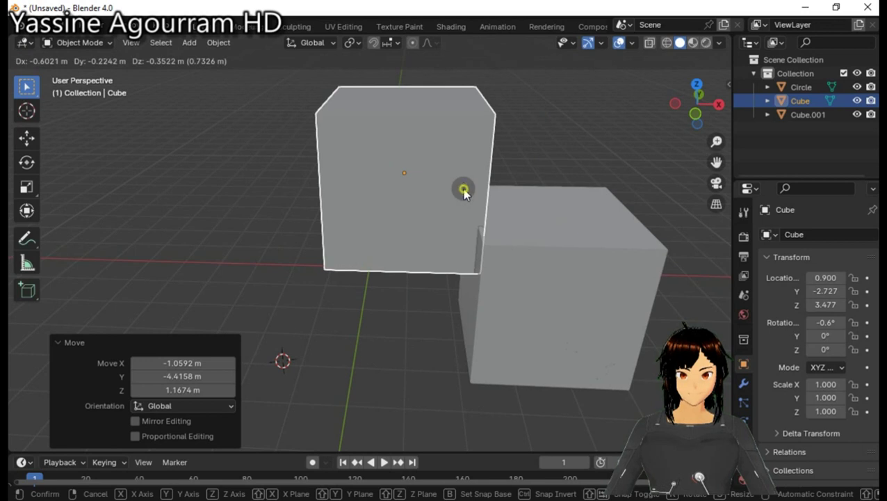
left_click(464, 190)
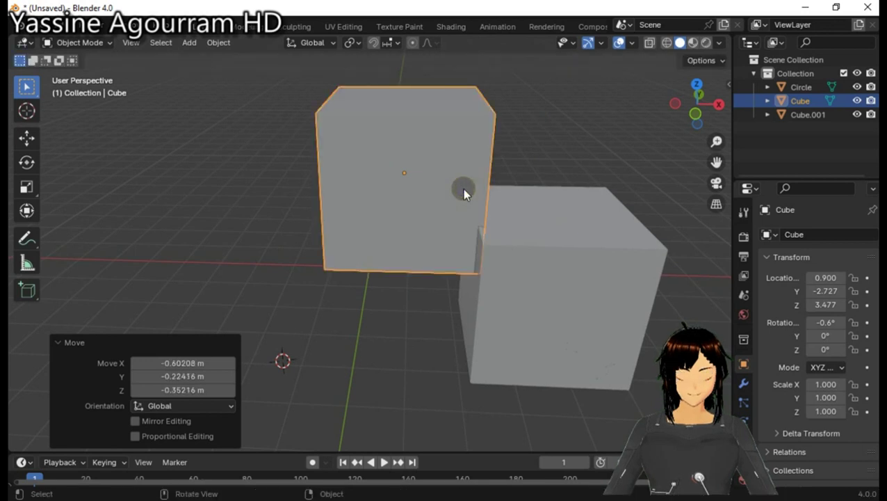
Turn on snapping and snap the cube squarely onto the lower cube.
left_click(373, 43)
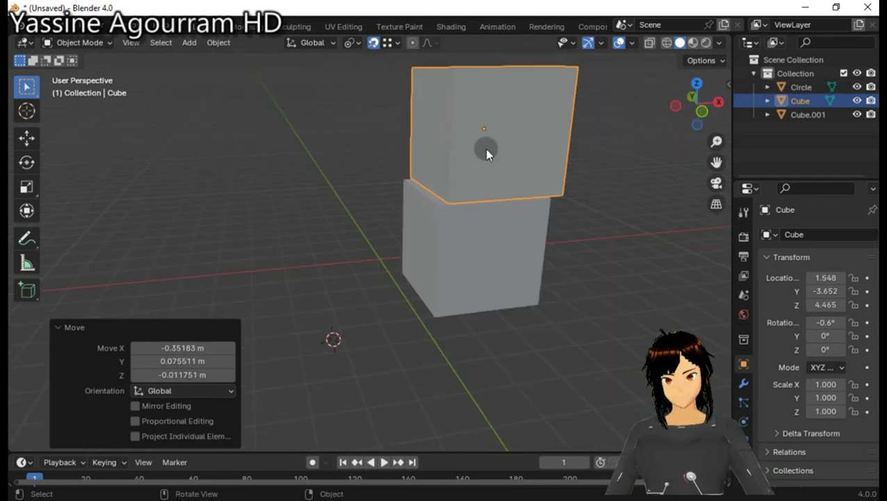
key("g")
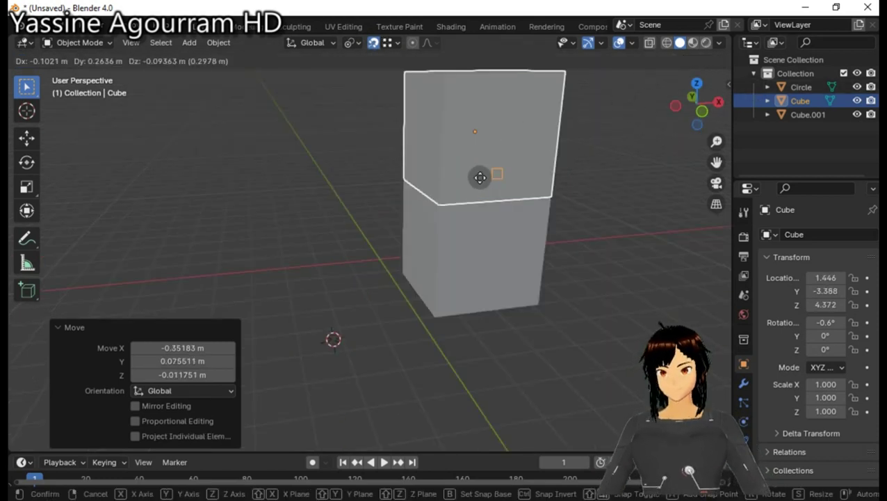
left_click(479, 177)
left_click_drag(705, 109, 698, 111)
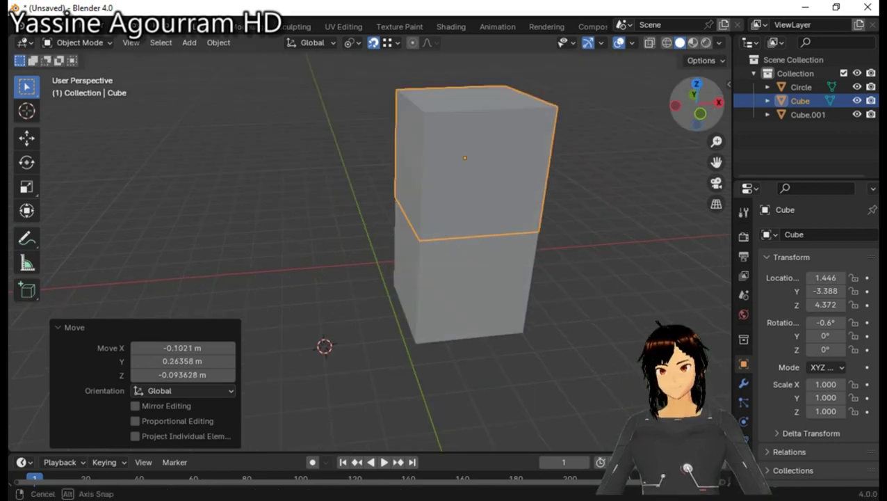
left_click(395, 46)
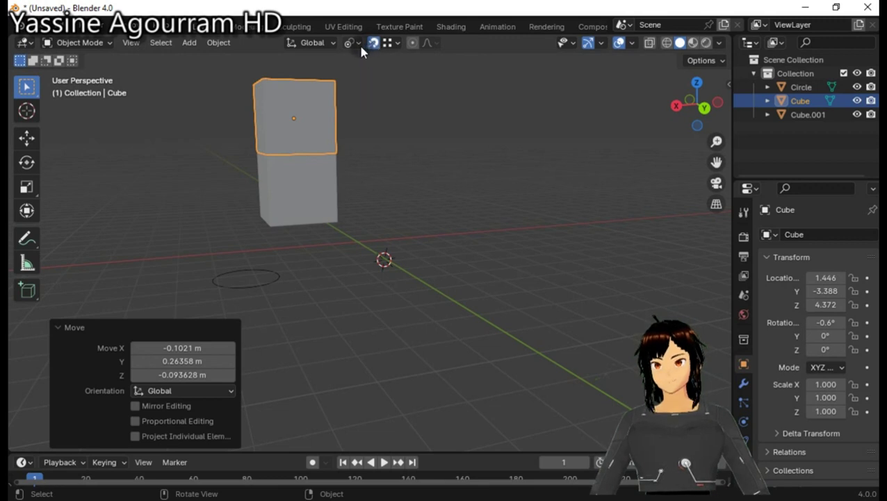
Orbit the view and try selecting the lone cube and the stacked boxes.
left_click(359, 44)
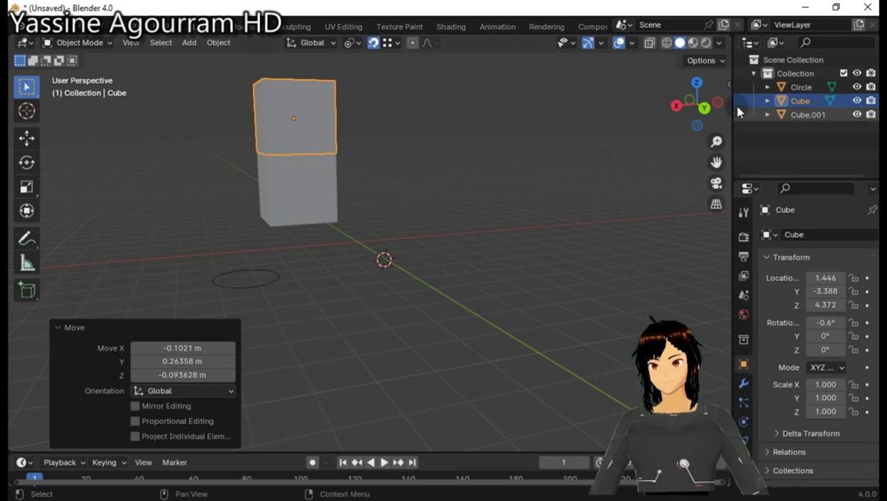
left_click_drag(697, 95, 654, 104)
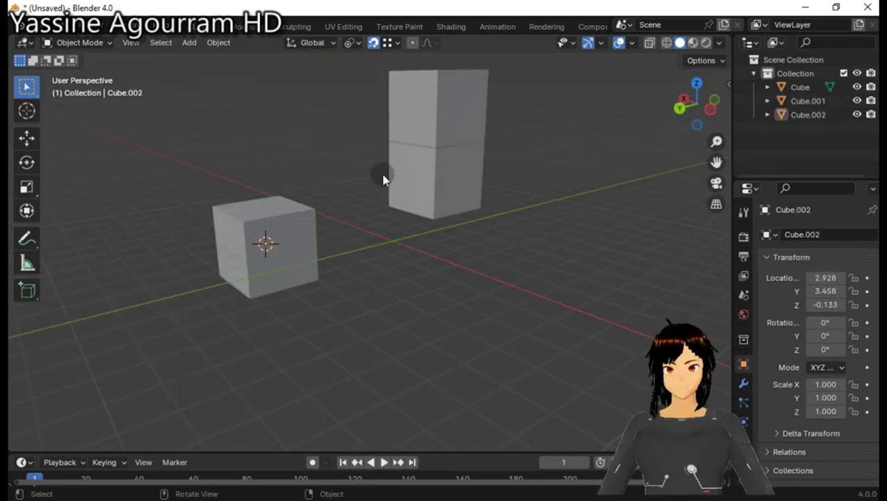
left_click(300, 250)
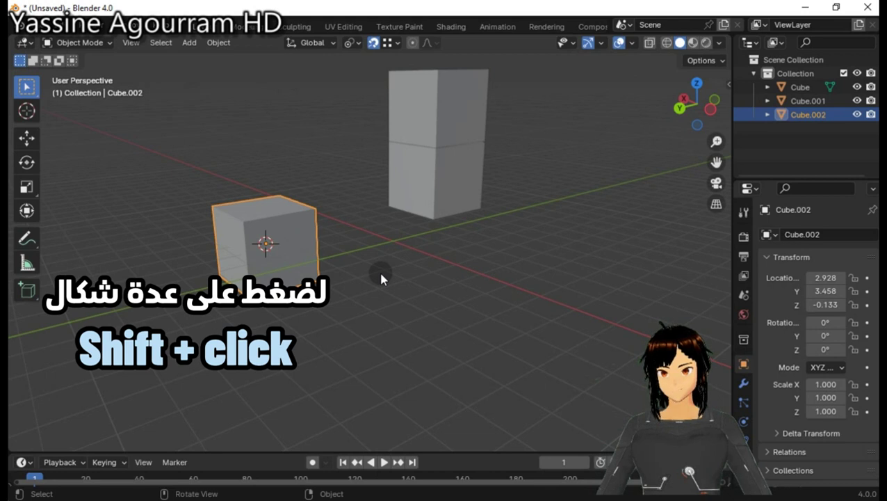
left_click(445, 175, "shift")
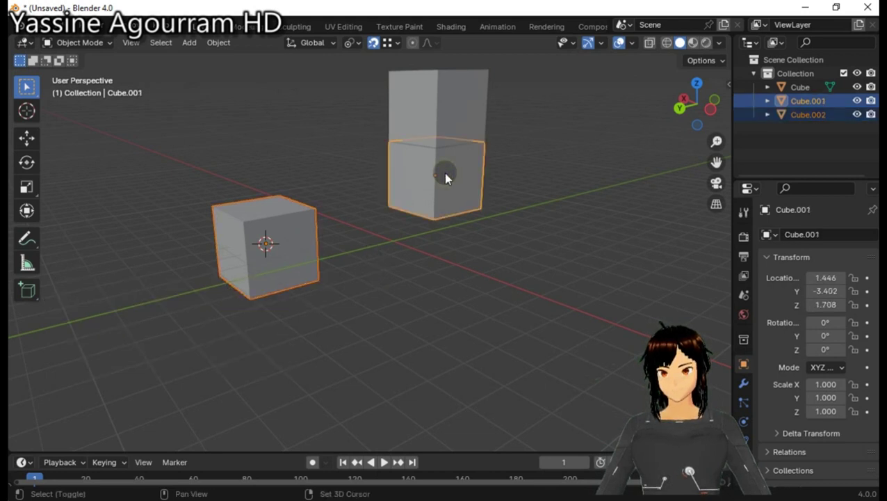
left_click(447, 110, "shift")
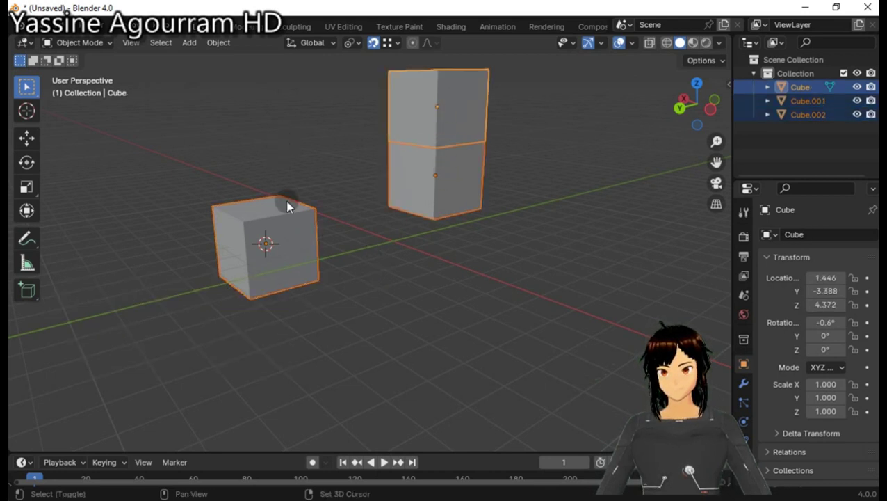
left_click(380, 295)
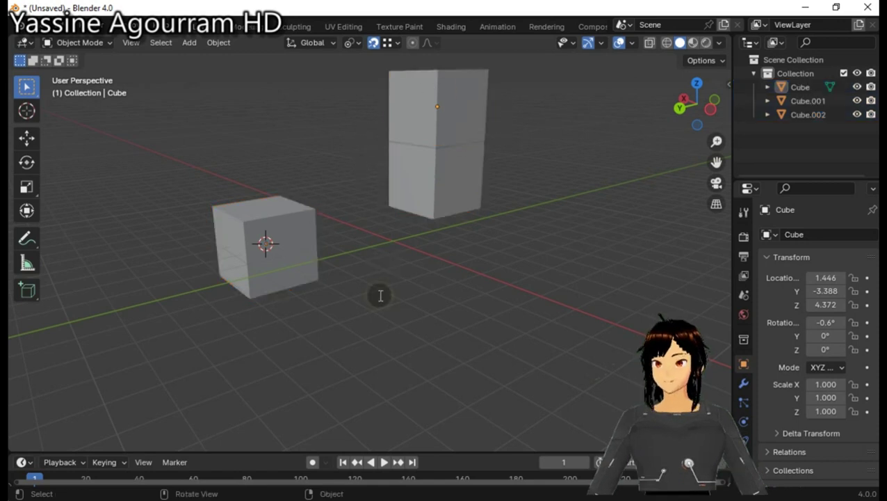
key("F2")
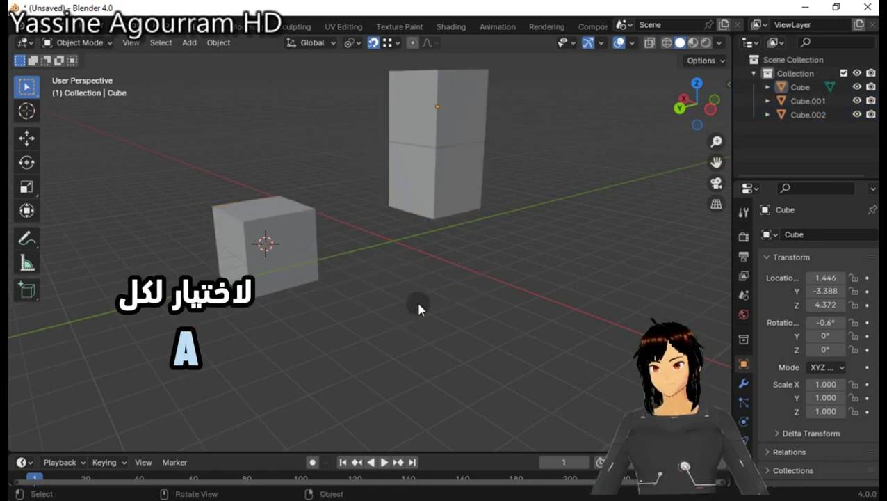
key("a")
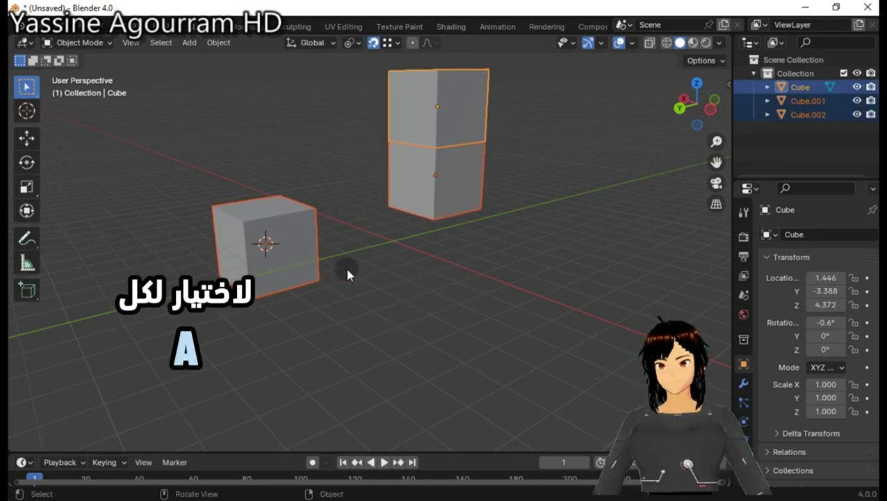
left_click(402, 277)
left_click(276, 249)
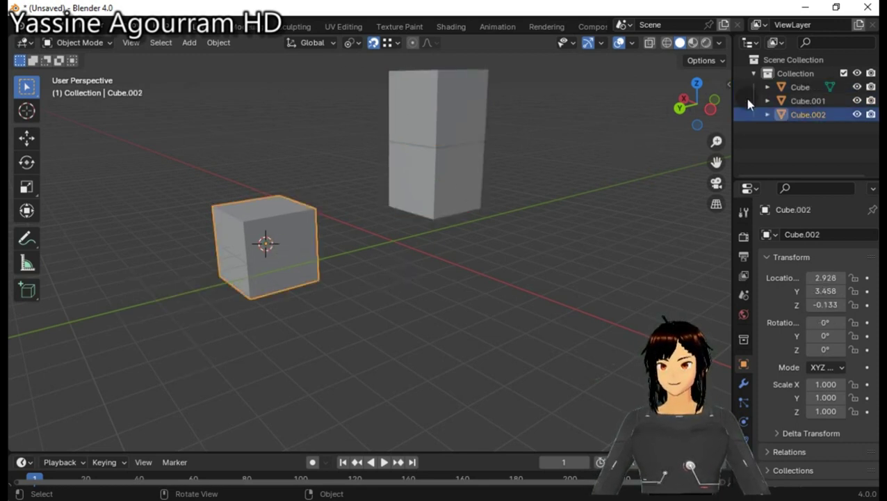
Select both stacked boxes and join them with Ctrl+J into one Cube.001.
left_click(810, 102, "ctrl")
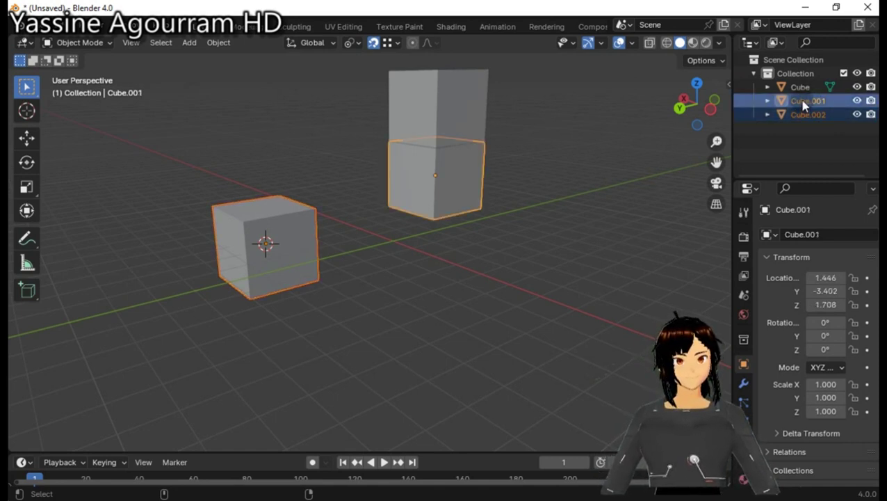
left_click(405, 266)
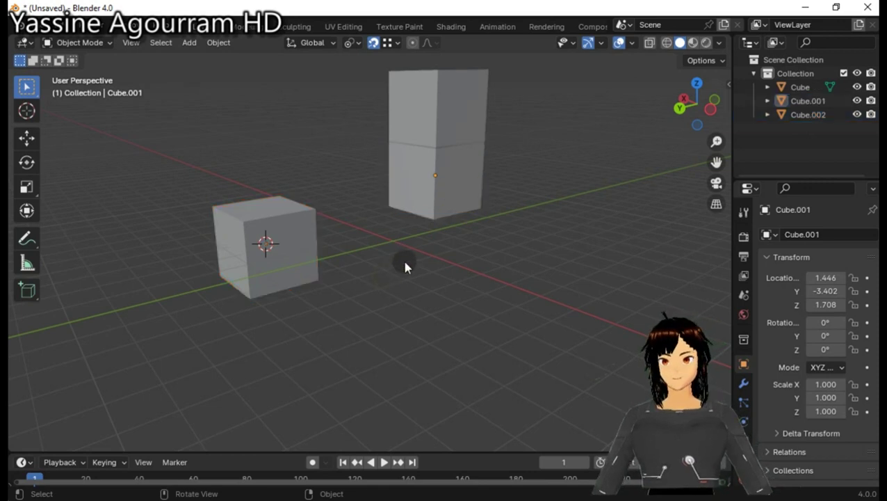
left_click(443, 166)
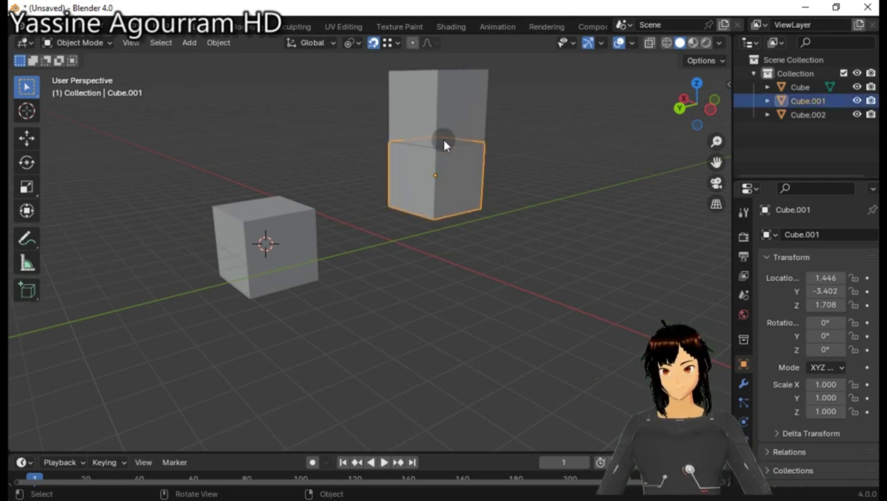
left_click(456, 119)
left_click(454, 176, "shift")
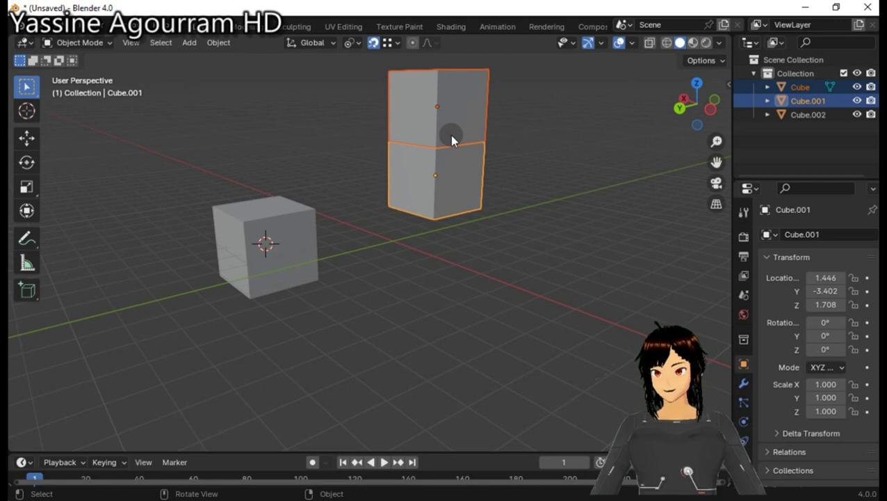
key("ctrl+j")
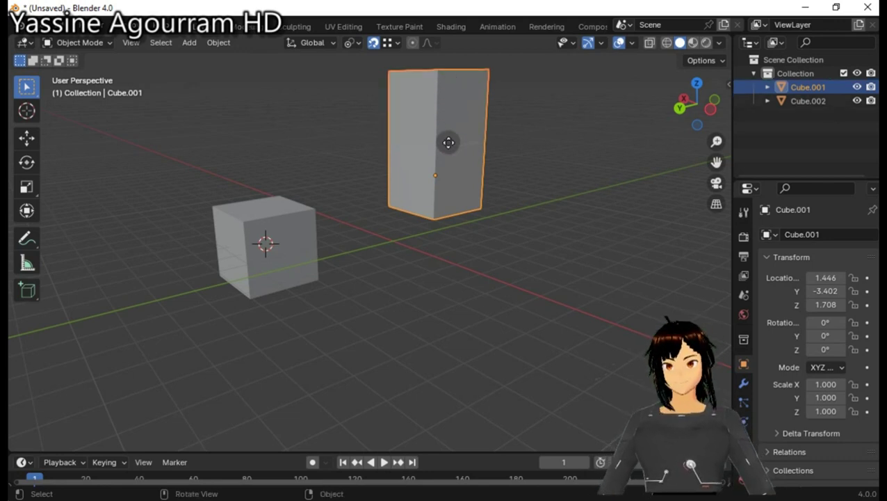
Reposition the merged tall box and open the Add menu.
key("g")
left_click(516, 257)
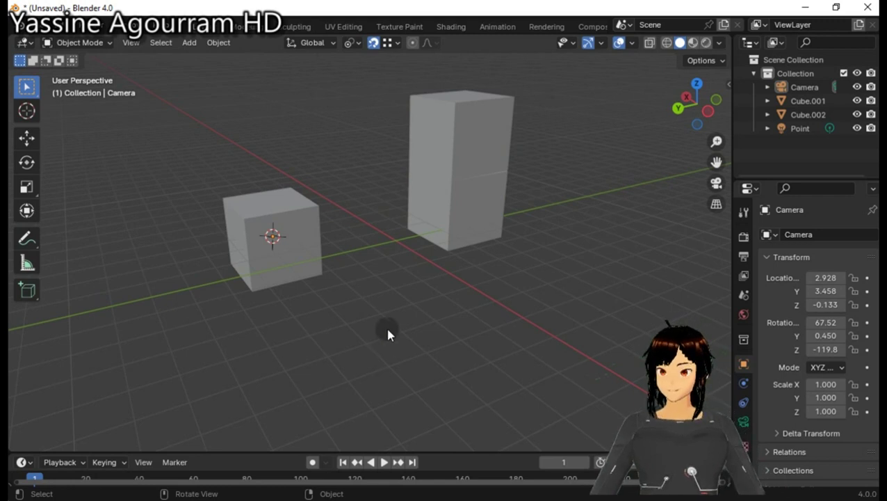
key("shift+a")
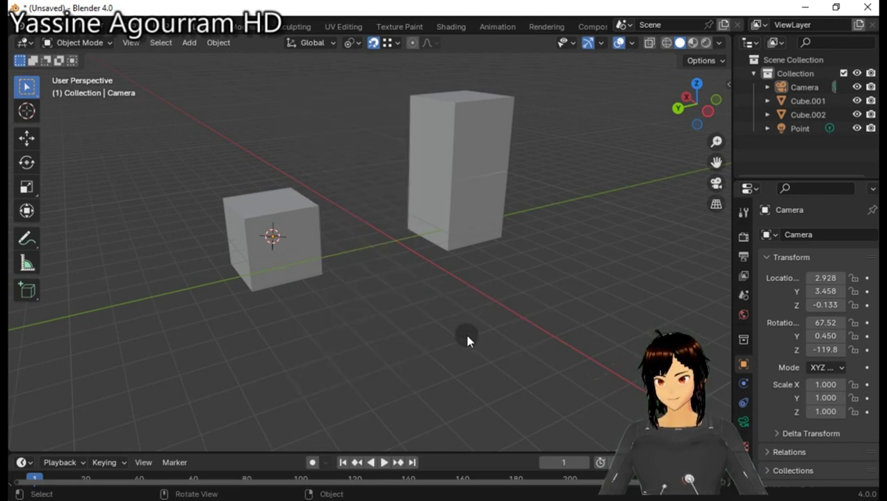
Select the camera, look through it, then orbit back out to see the cubes.
left_click(807, 88)
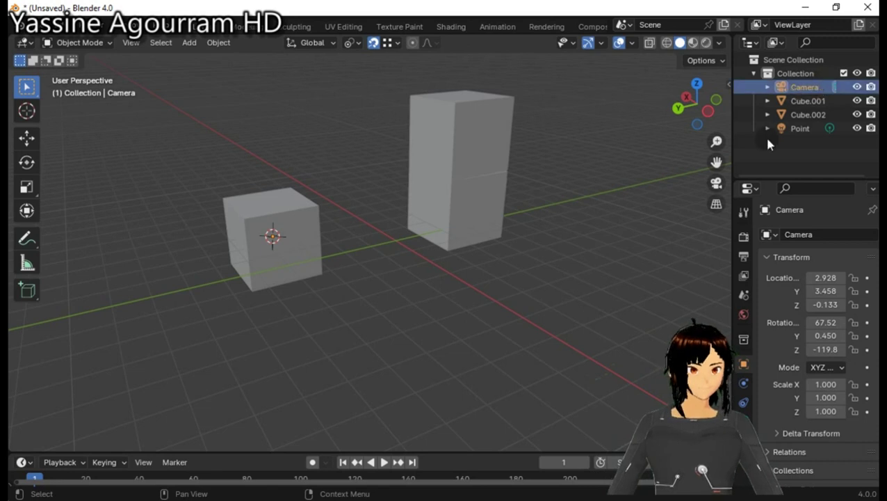
left_click(716, 183)
left_click(717, 183)
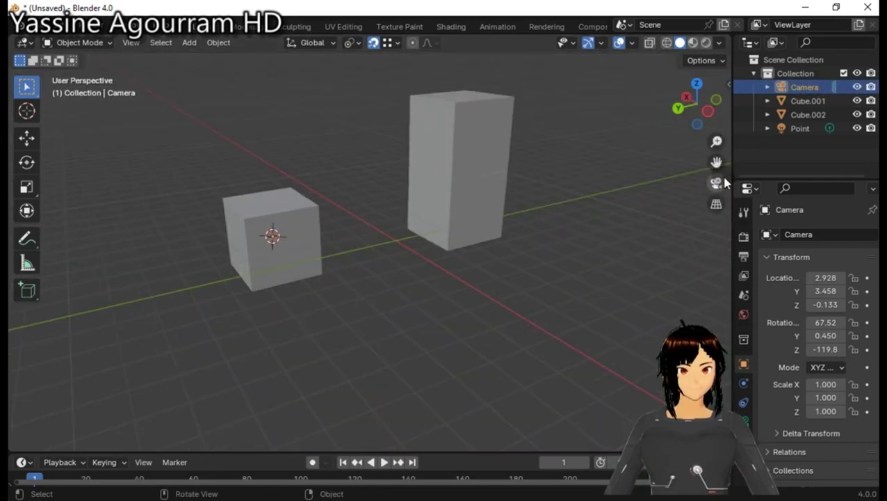
left_click(716, 183)
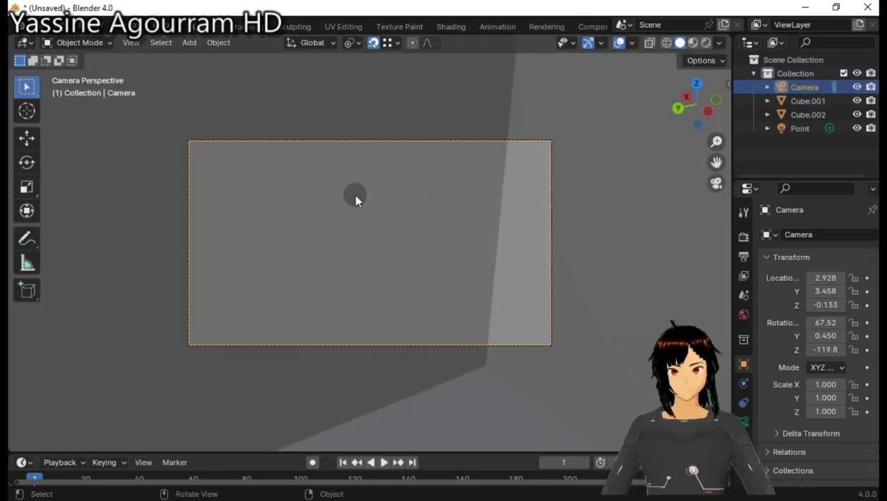
scroll(399, 200, "down", 2)
scroll(396, 203, "down", 2)
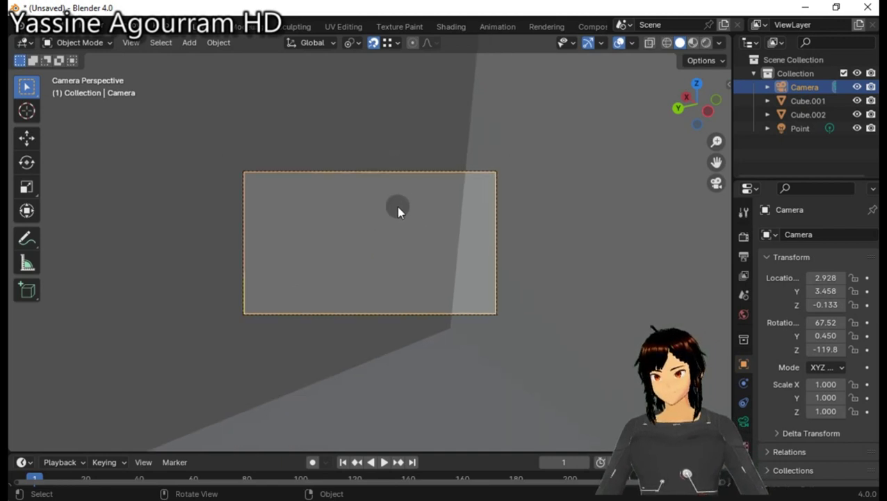
middle_click_drag(396, 206, 493, 254)
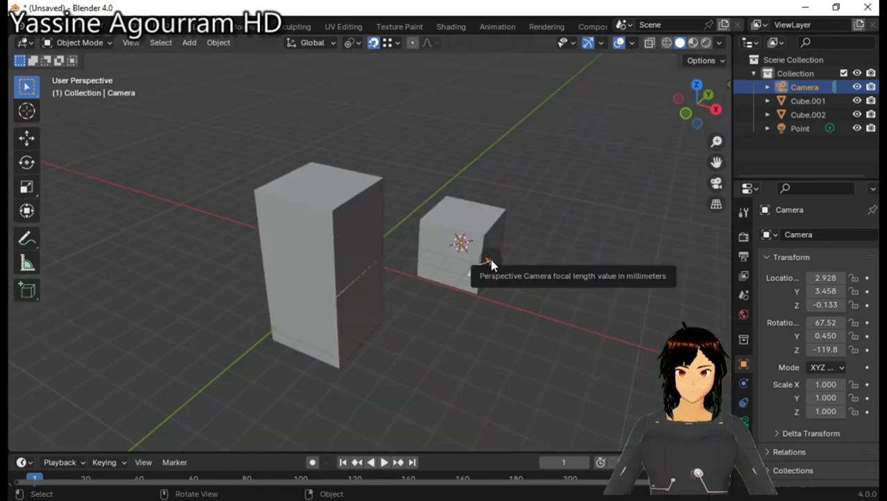
Move the camera high above the scene, then raise it 1 m along Z.
key("g")
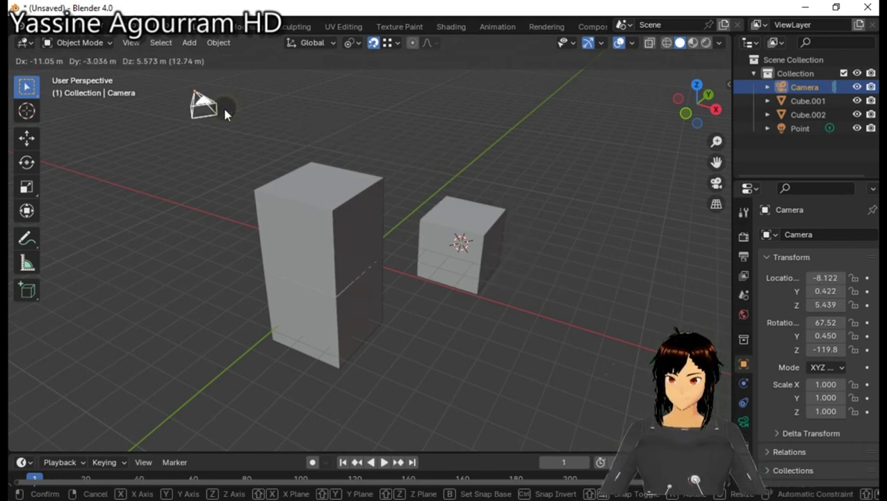
left_click(222, 107)
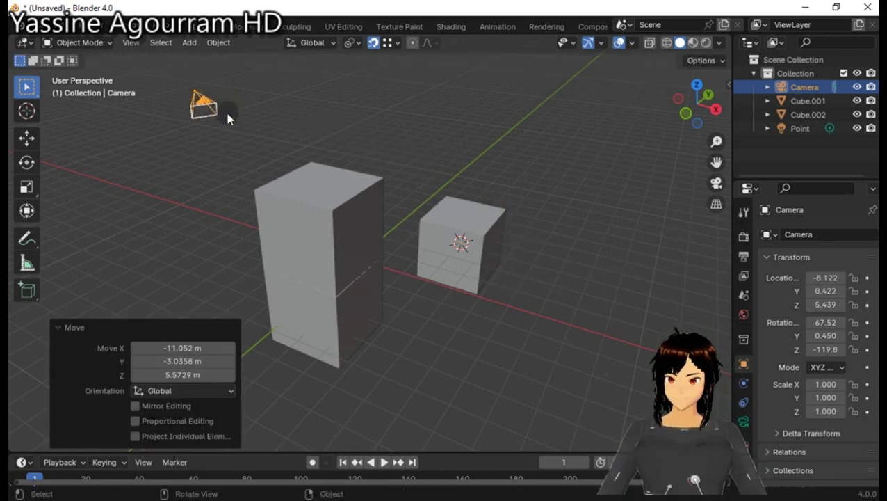
left_click(716, 184)
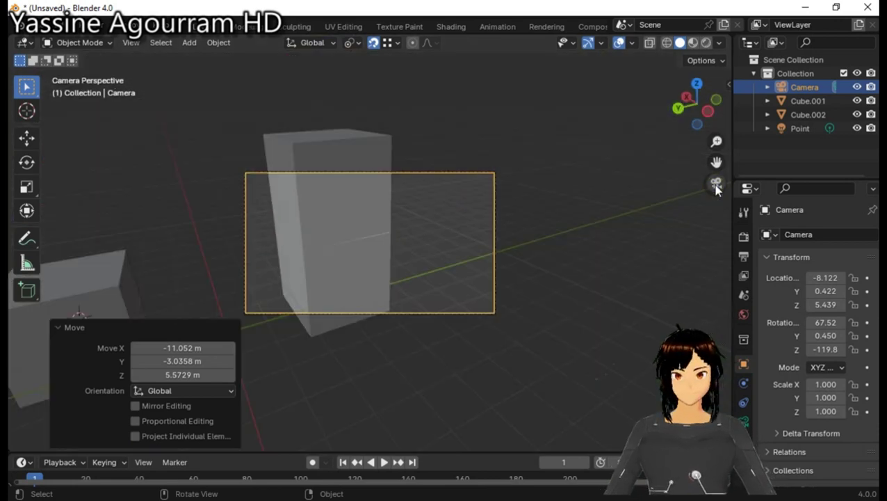
left_click(431, 171)
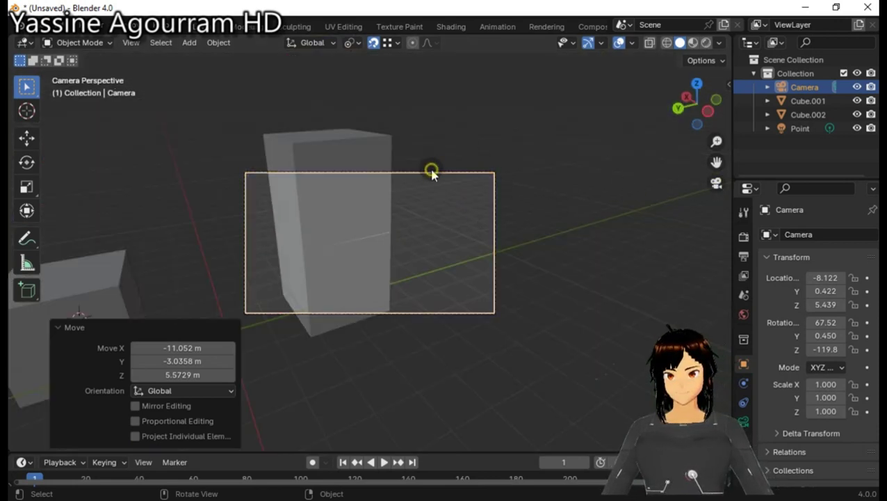
key("g")
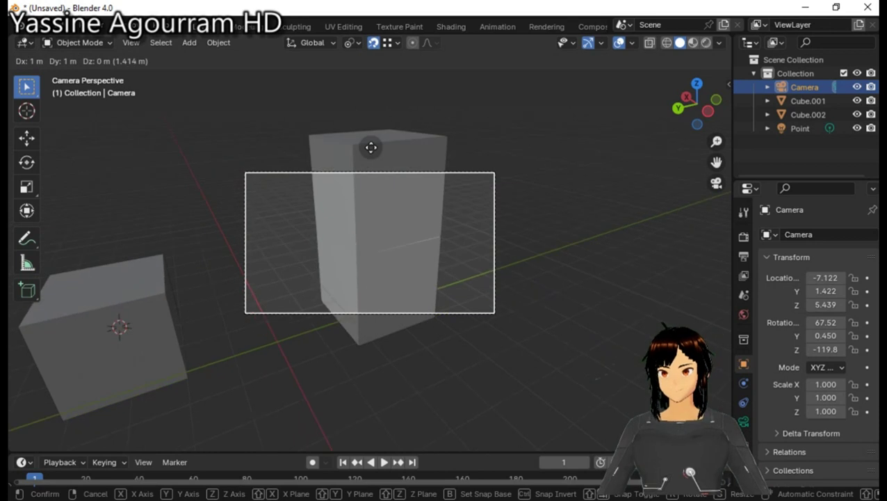
key("z")
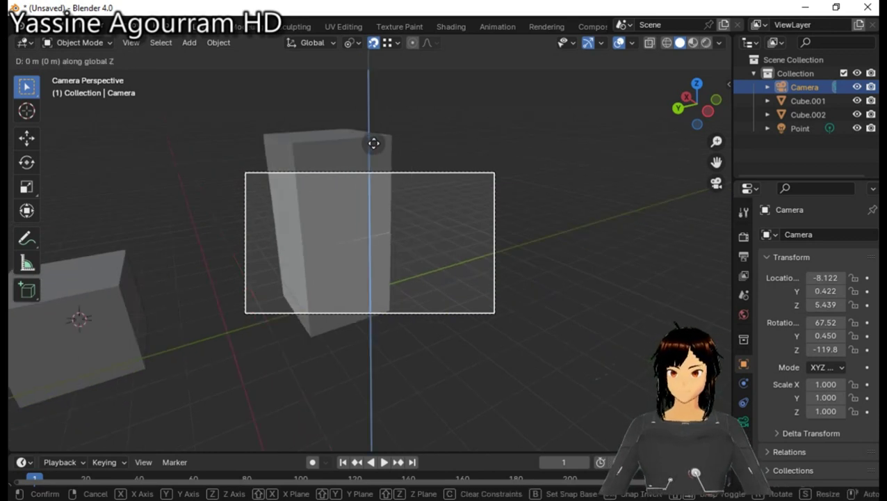
left_click(384, 123)
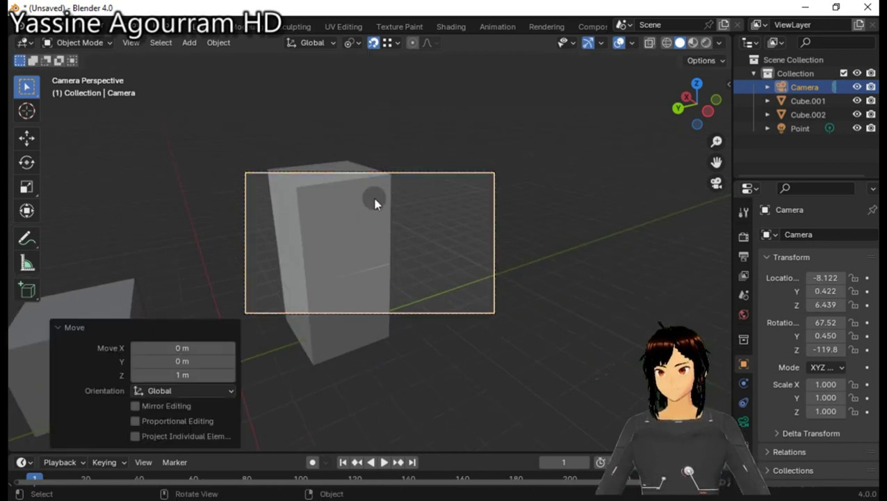
left_click(431, 177)
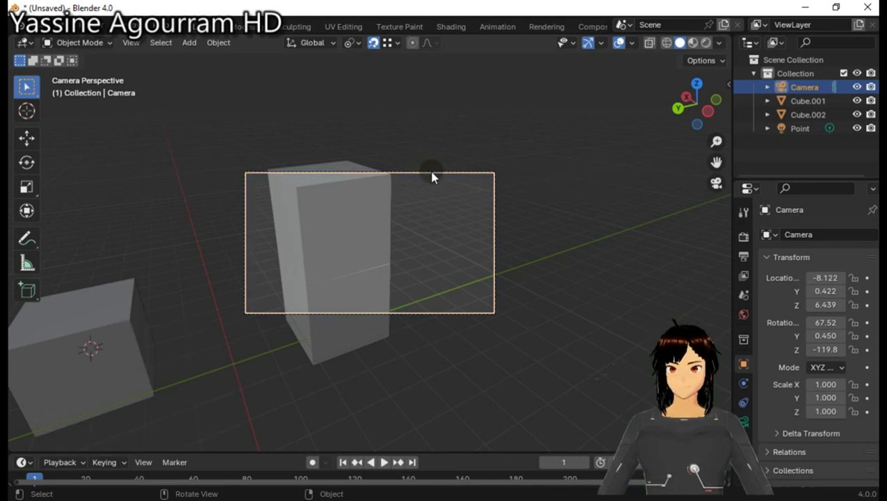
Tilt the camera to frame the box and raise it another 1 m to -8.122, 0.422, 7.439.
key("r")
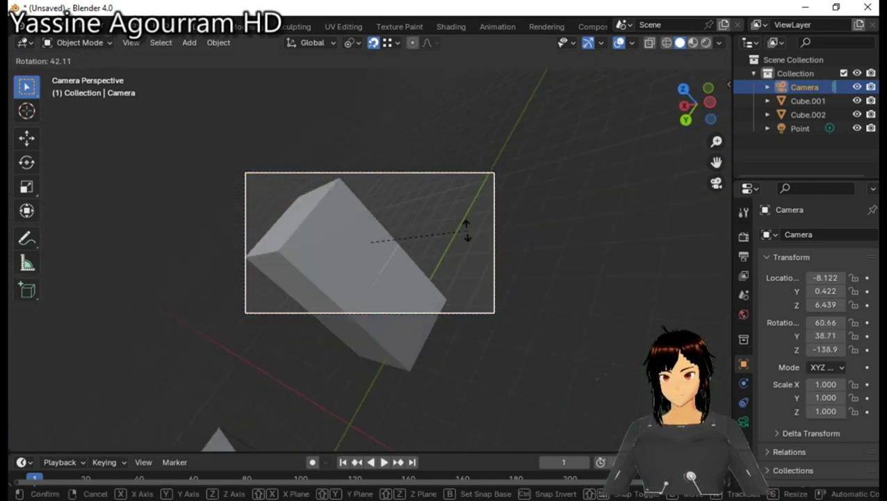
left_click(437, 219)
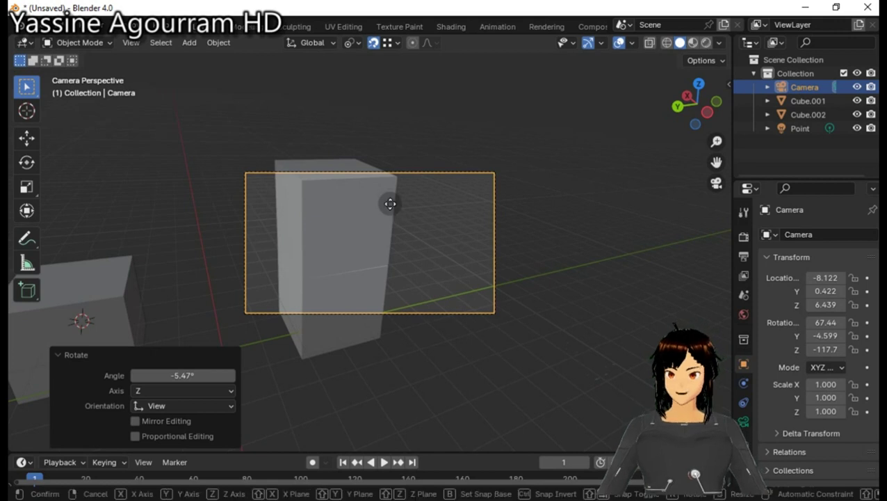
key("g")
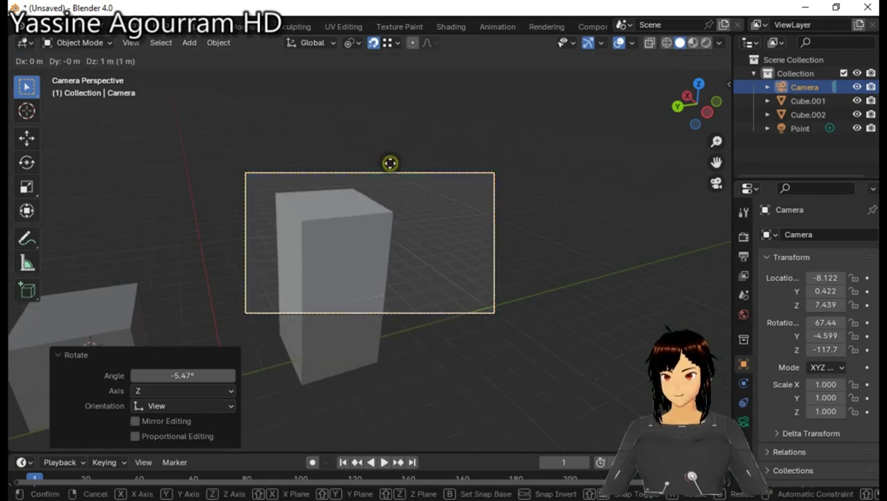
left_click(390, 163)
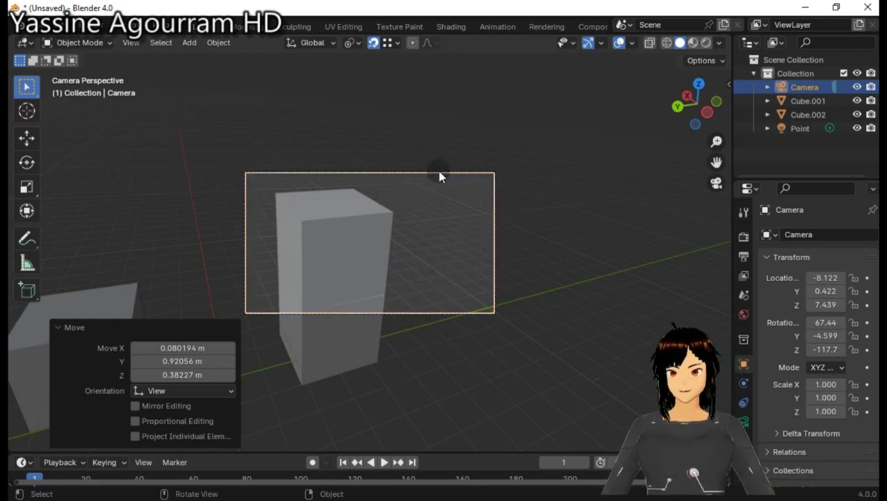
left_click(415, 241)
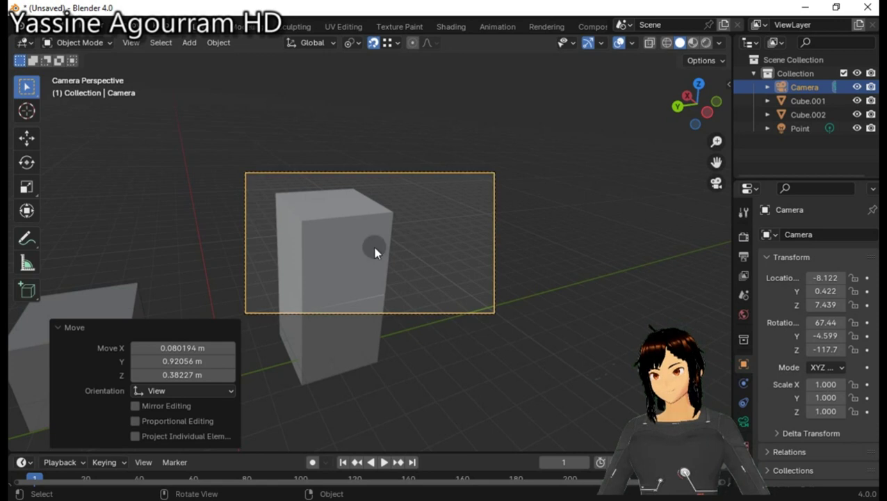
scroll(374, 252, "down", 1)
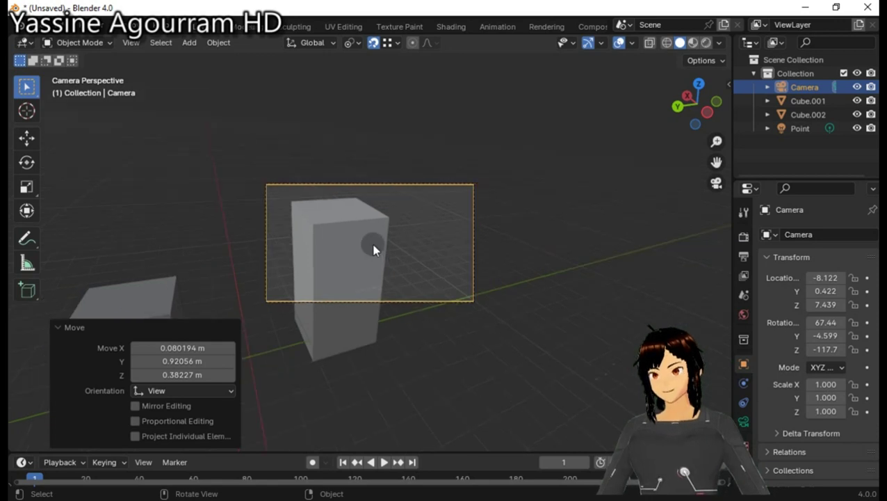
scroll(397, 223, "up", 1)
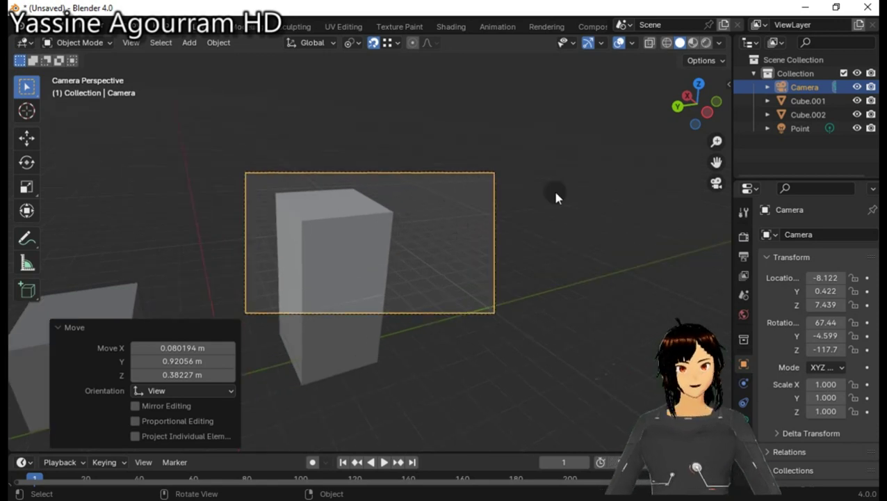
Exit the camera view and zoom out to see both blocks in perspective.
left_click(707, 185)
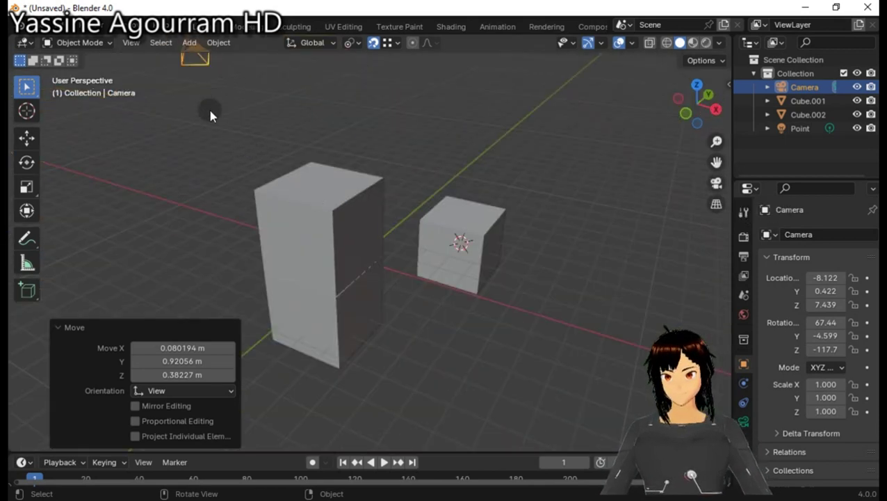
scroll(200, 86, "up", 2)
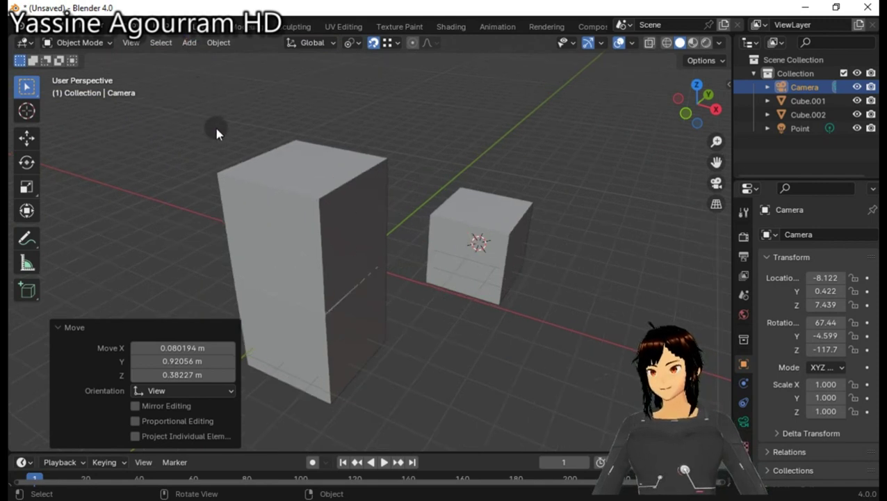
scroll(245, 144, "down", 2)
scroll(417, 128, "down", 1)
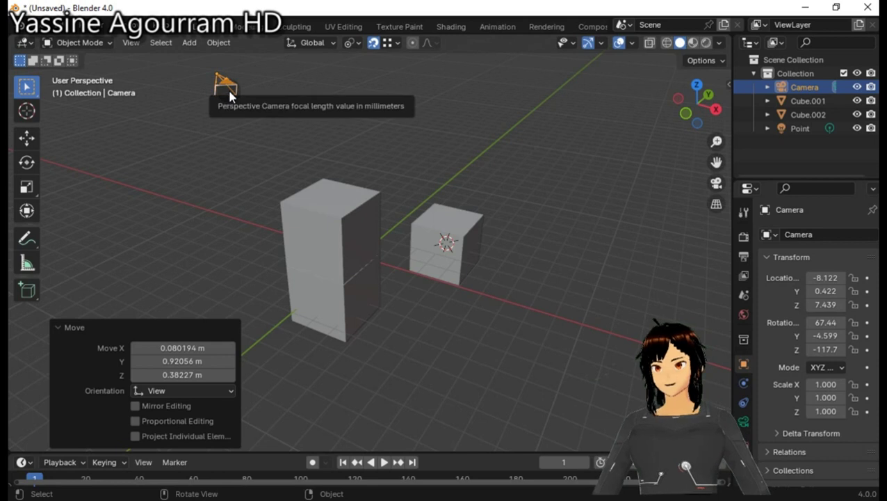
mouse_move(235, 105)
left_mouse_down()
mouse_move(230, 90)
mouse_move(235, 96)
left_mouse_up()
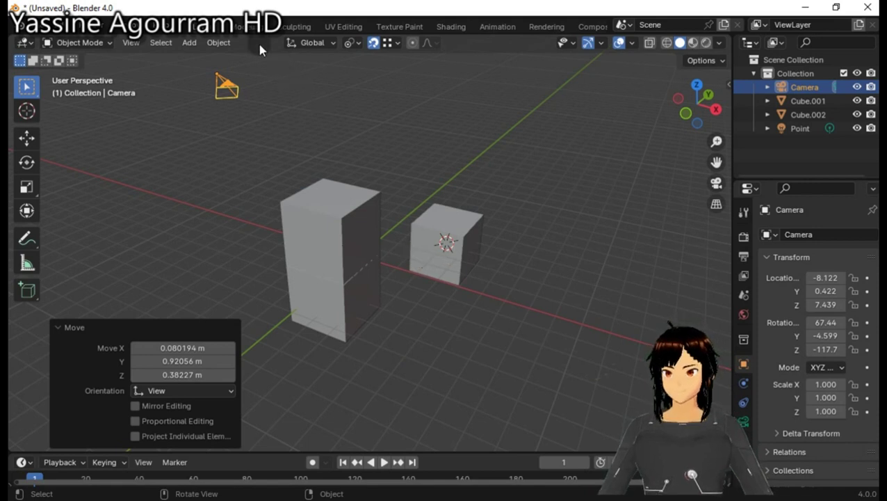
Bring up the interaction mode dropdown in the viewport header.
left_click(96, 43)
left_click(108, 46)
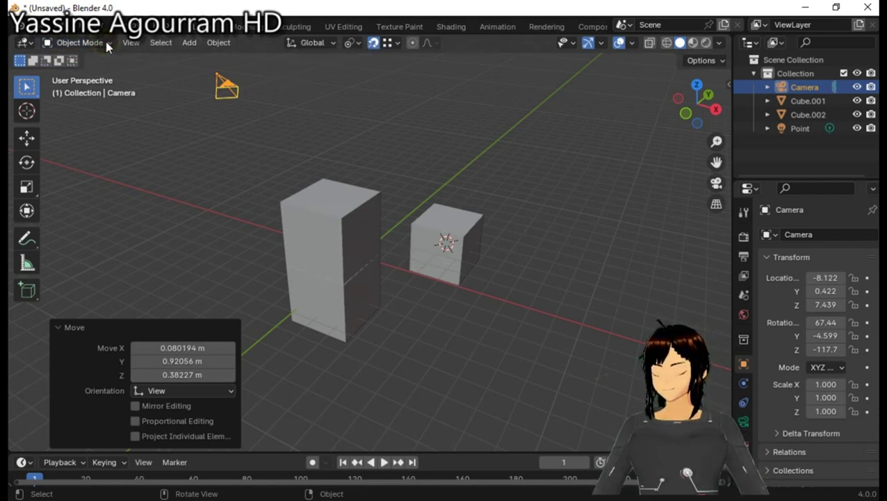
left_click(108, 46)
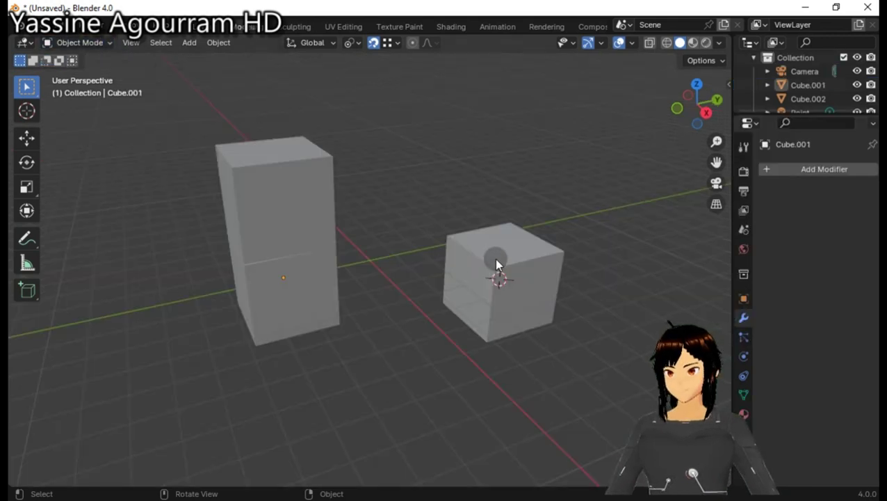
Select Cube.002, switch it to Edit Mode, and try edge then face select modes.
left_click(495, 257)
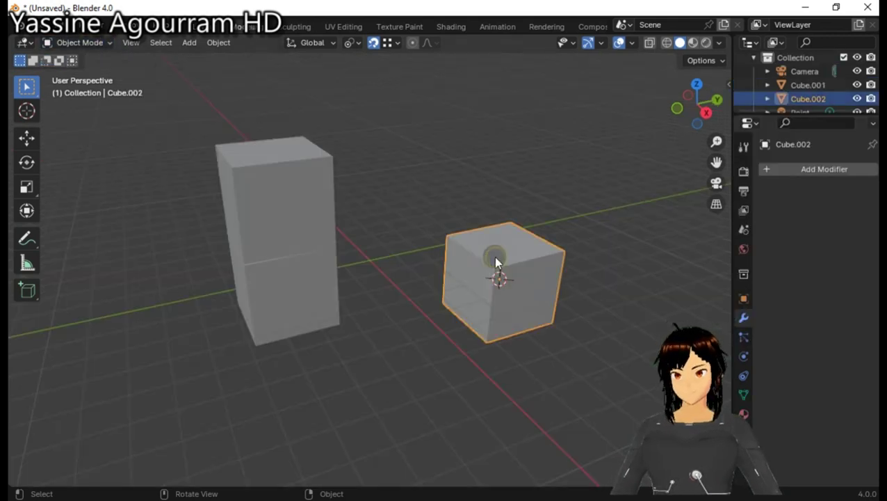
left_click(92, 46)
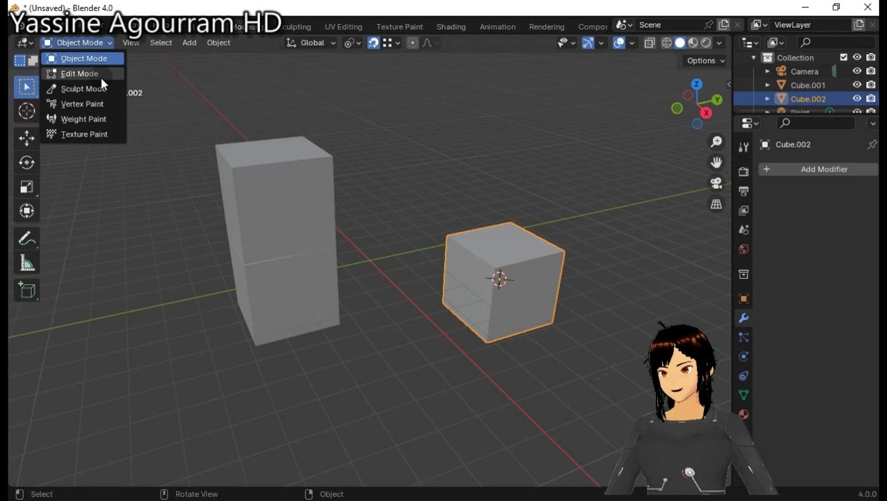
left_click(79, 73)
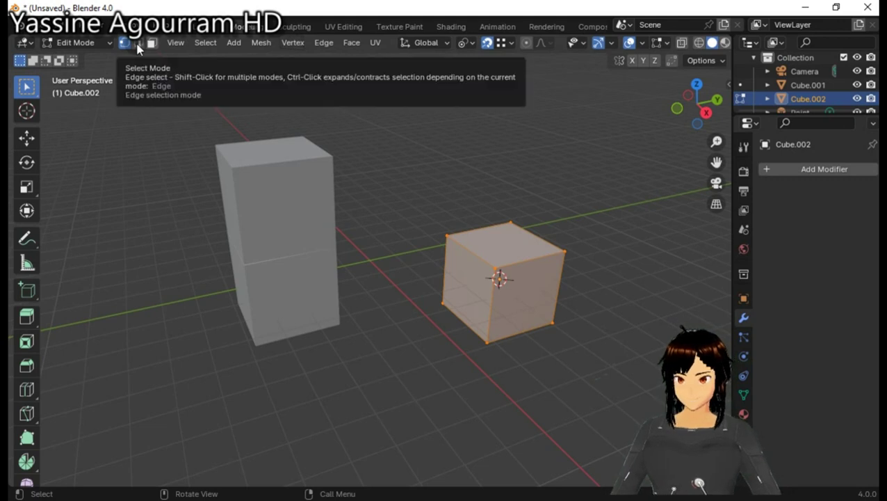
left_click(141, 45)
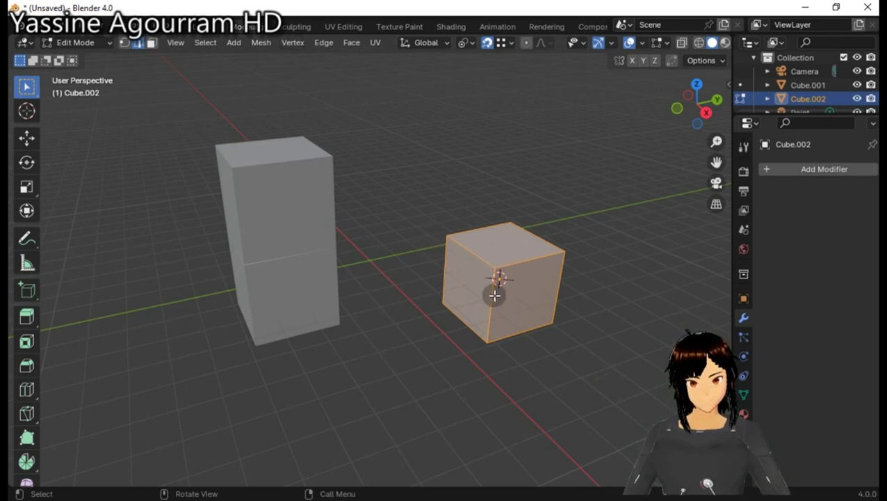
left_click(152, 43)
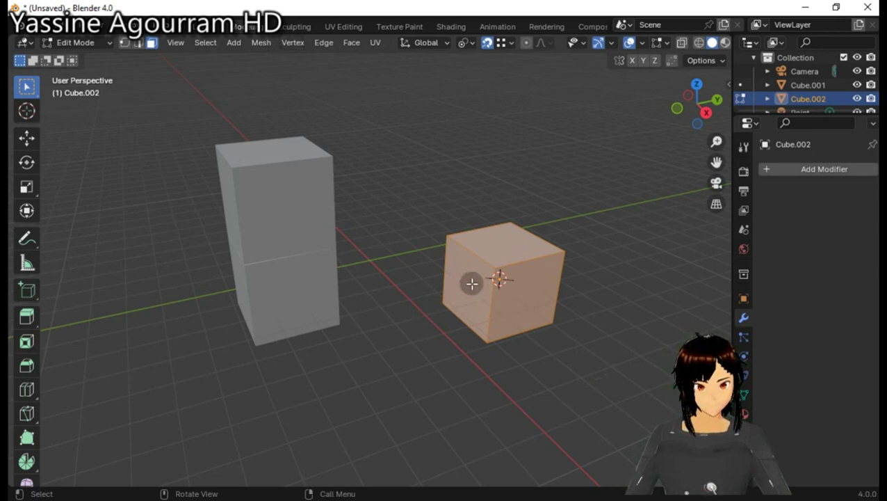
Box-deselect the vertices, cancel a trial scale, and select one top edge in Edge select.
left_click(126, 44)
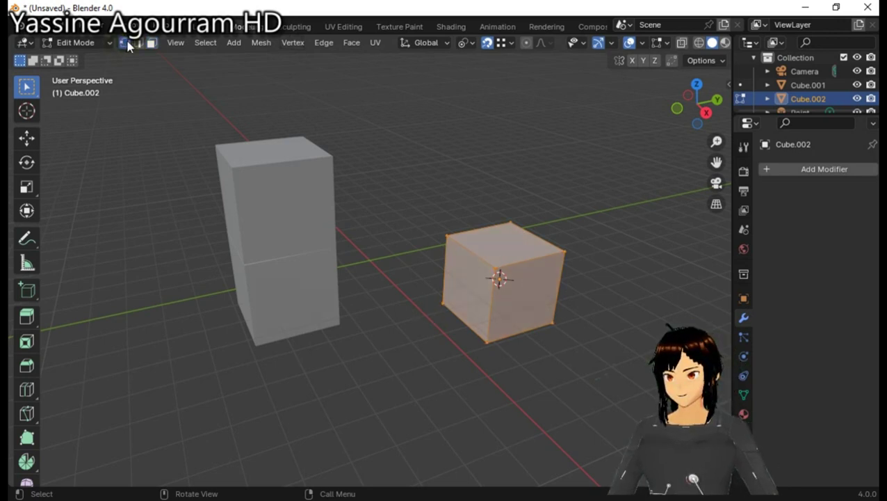
key("b")
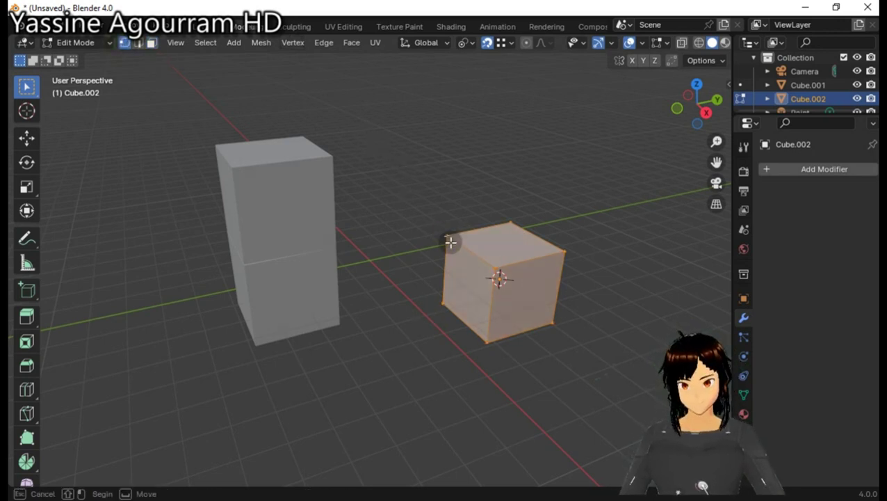
mouse_move(450, 231)
left_mouse_down()
mouse_move(449, 244)
mouse_move(432, 237)
left_mouse_up()
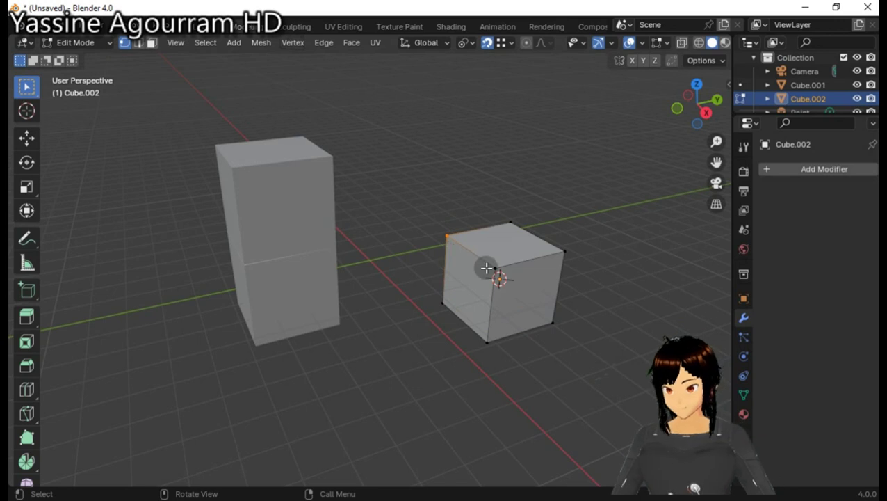
right_click_drag(502, 260, 492, 277, "shift")
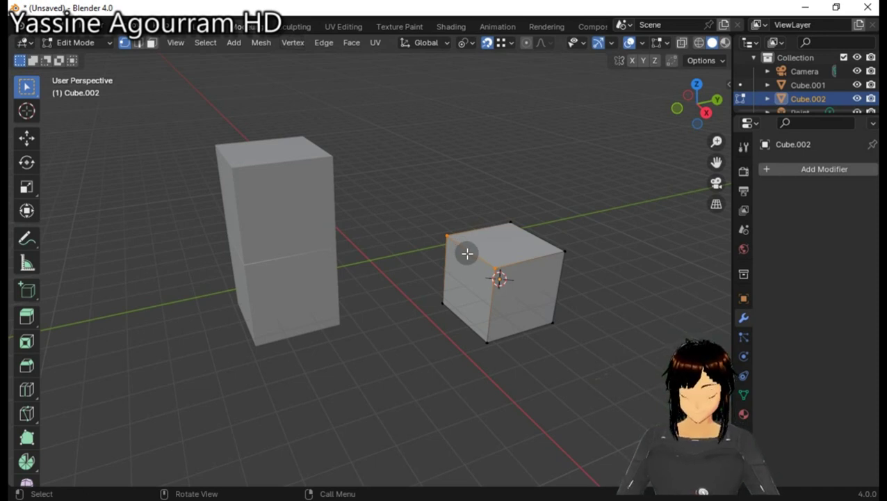
key("s")
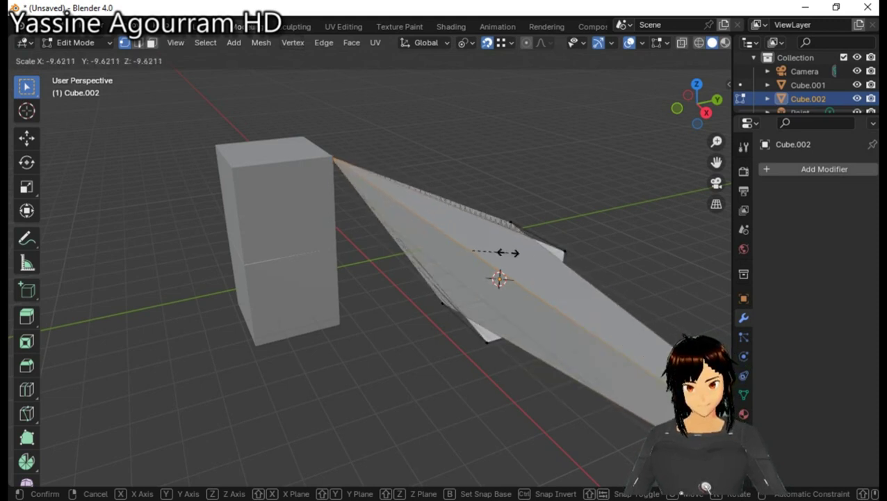
right_click(446, 247)
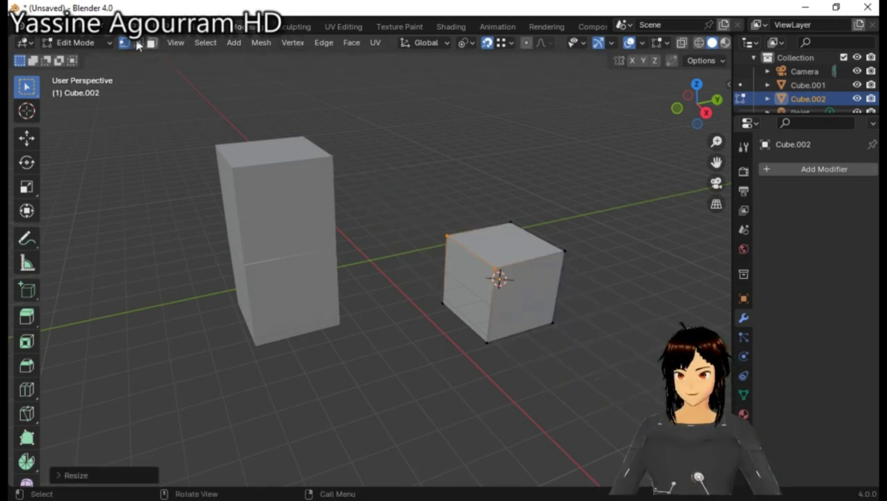
left_click(138, 44)
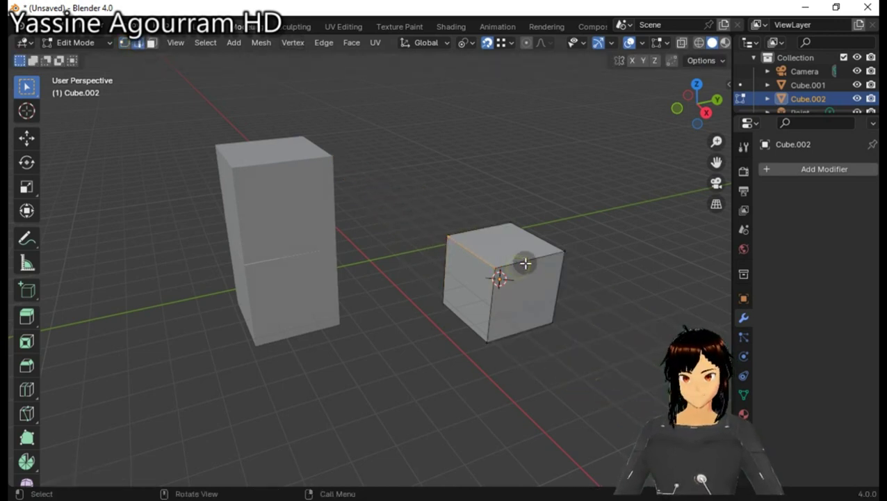
left_click(526, 261)
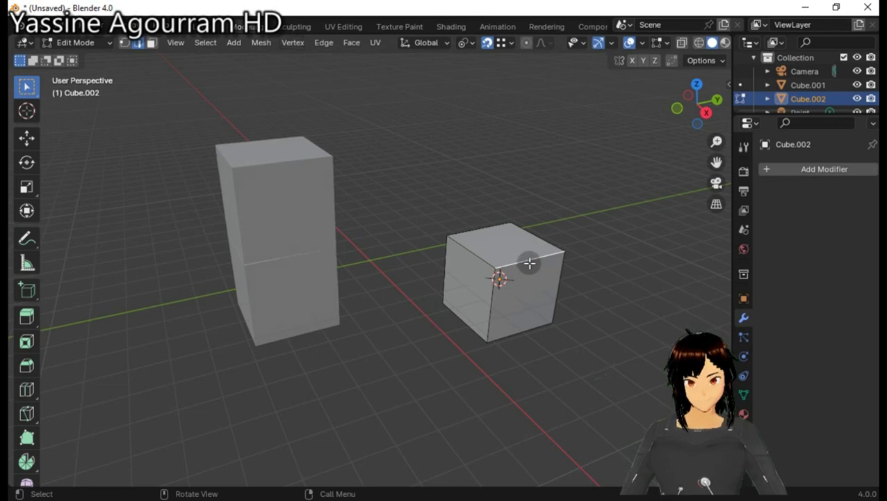
left_click(28, 140)
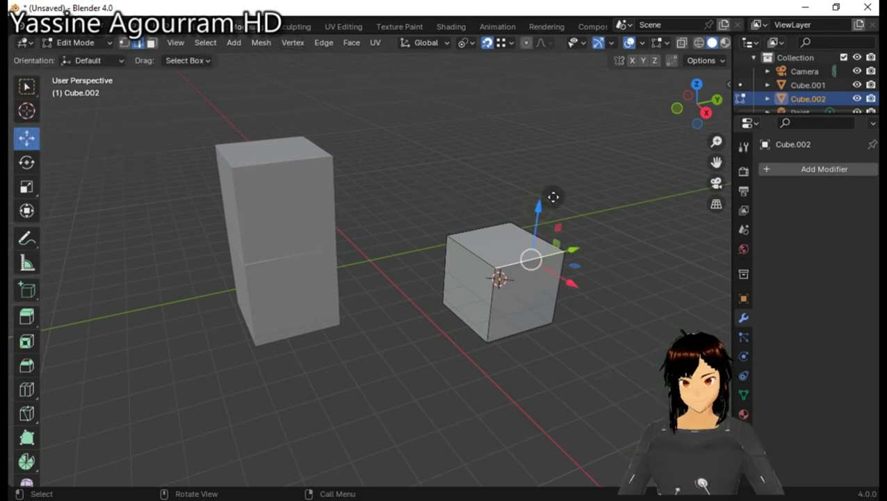
left_click_drag(553, 197, 537, 265)
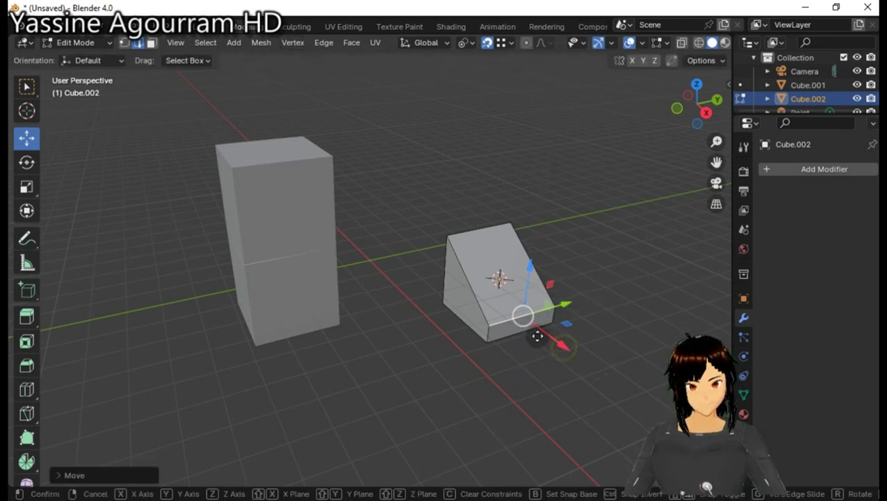
left_click_drag(539, 333, 513, 326)
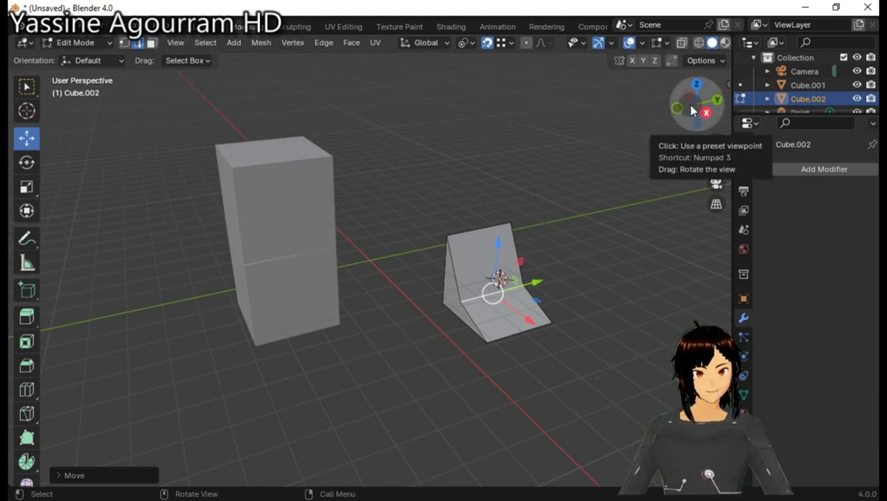
left_click_drag(697, 118, 668, 124)
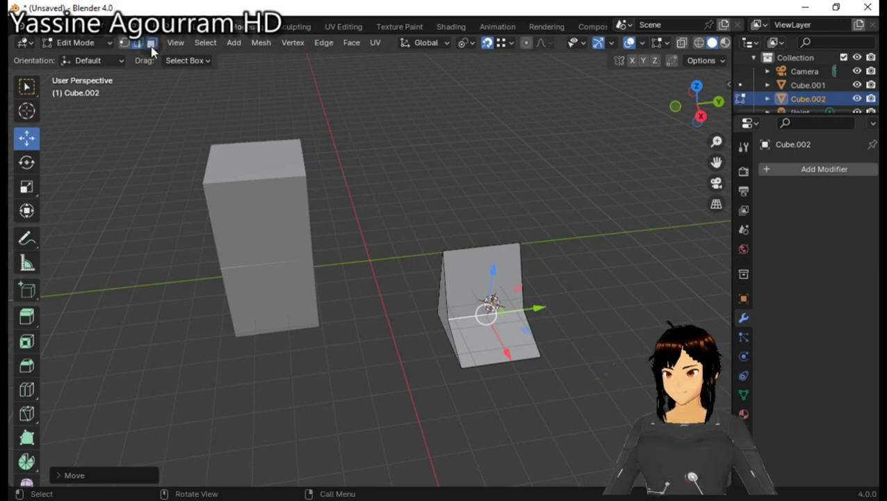
left_click(151, 44)
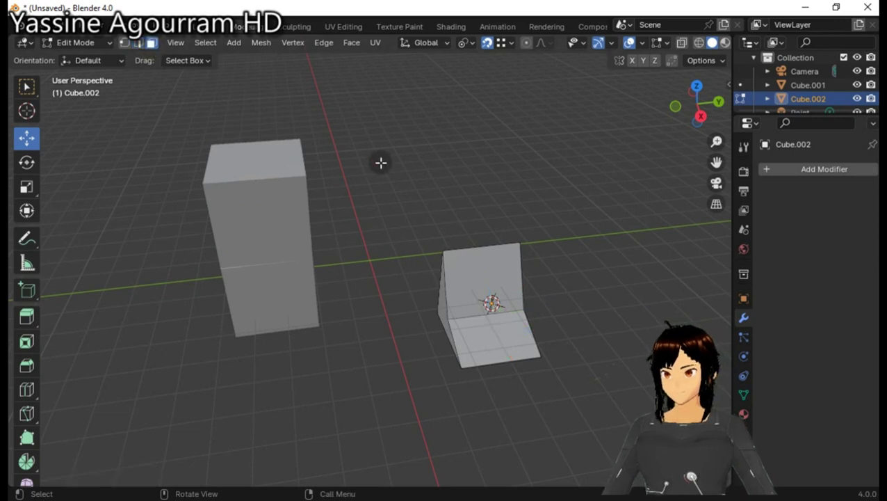
left_click(492, 279)
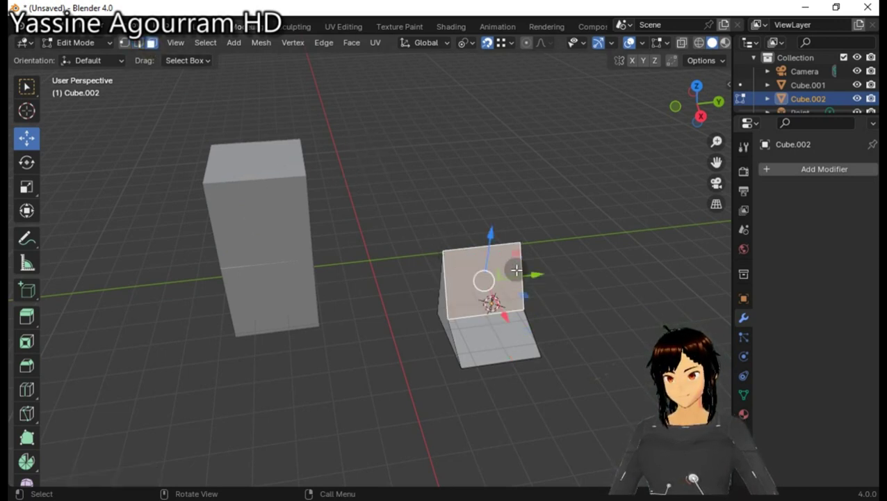
mouse_move(546, 281)
left_mouse_down()
mouse_move(497, 315)
mouse_move(506, 355)
mouse_move(473, 267)
mouse_move(475, 245)
left_mouse_up()
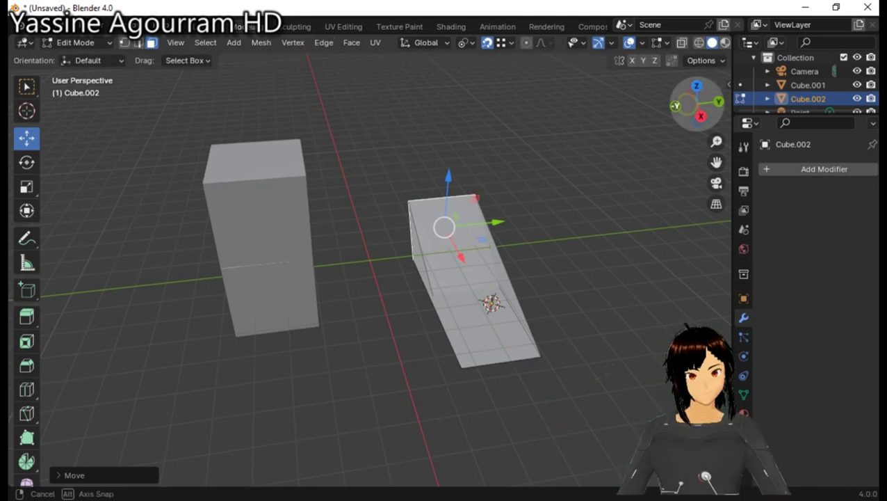
mouse_move(697, 101)
left_mouse_down()
mouse_move(704, 104)
mouse_move(688, 101)
left_mouse_up()
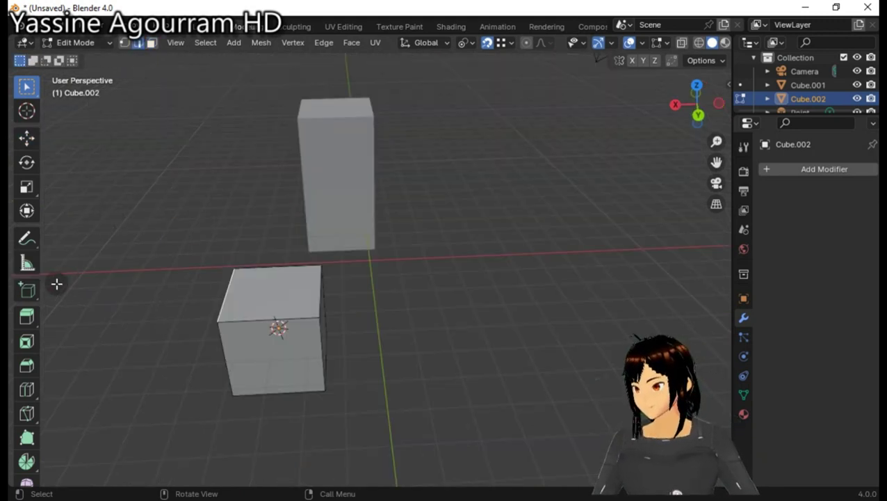
Extrude the small cube's top face upward to make the block taller.
left_click(27, 318)
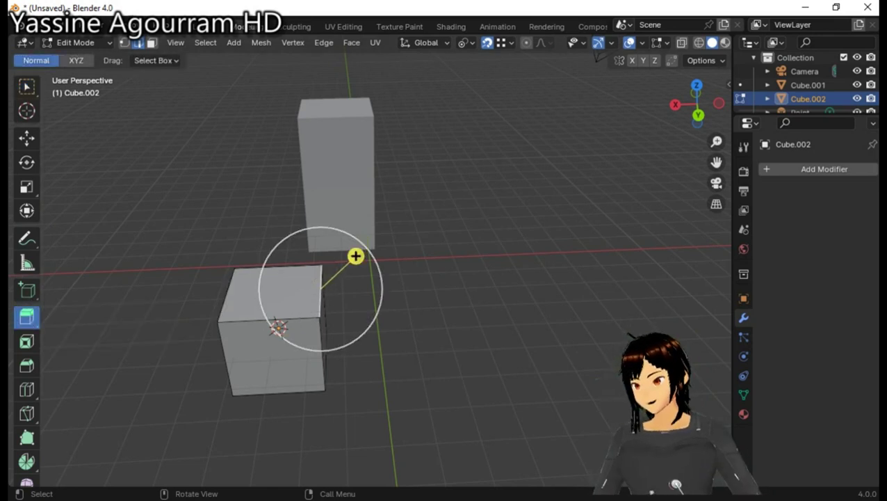
left_click(151, 43)
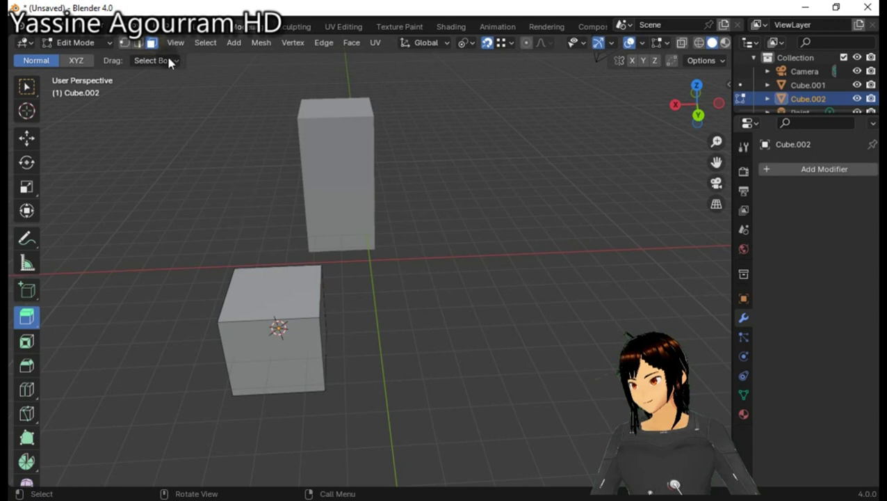
left_click(266, 301)
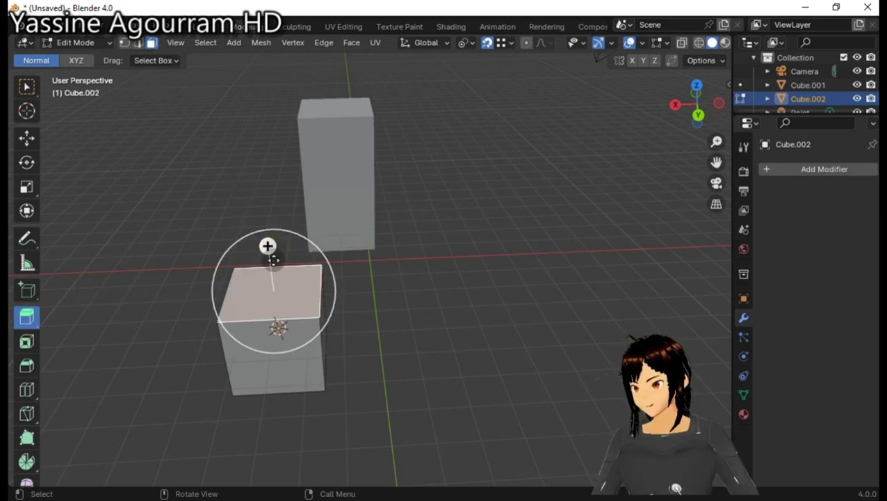
mouse_move(268, 246)
left_mouse_down()
mouse_move(276, 311)
mouse_move(257, 190)
left_mouse_up()
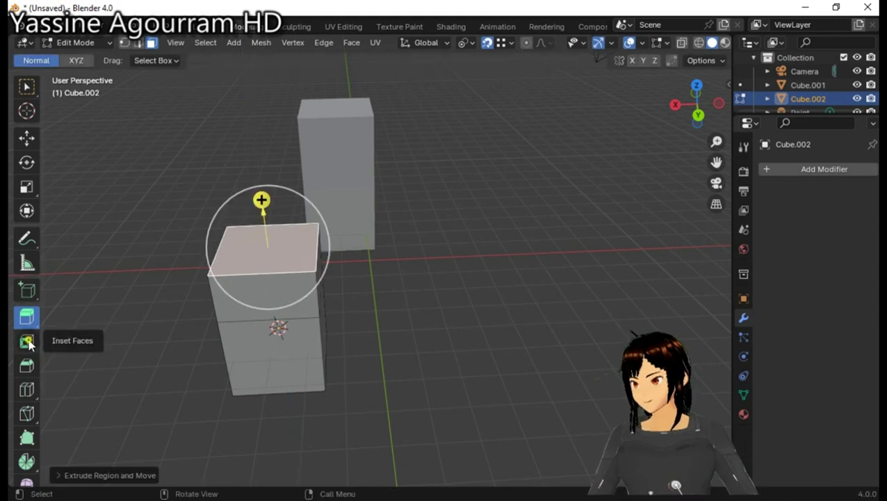
Inset the top face and extrude the inset face downward to hollow the box.
left_click(26, 341)
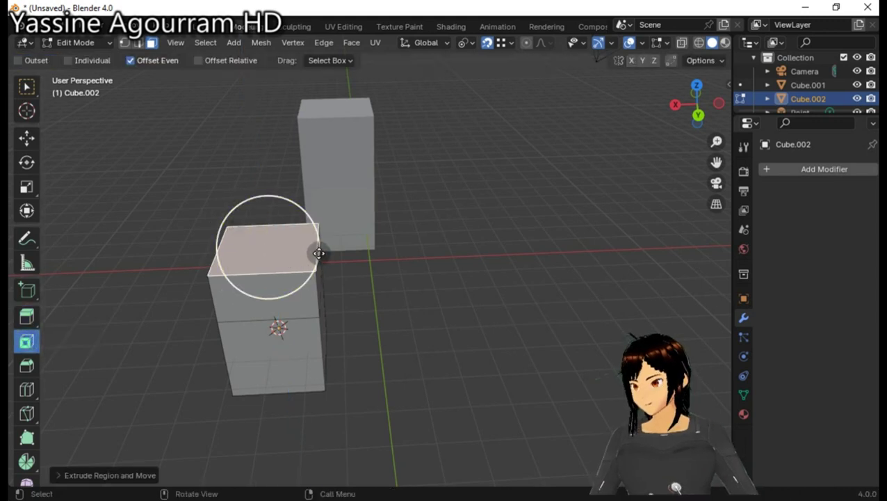
mouse_move(240, 233)
left_mouse_down()
mouse_move(189, 279)
mouse_move(229, 275)
mouse_move(291, 247)
mouse_move(275, 248)
mouse_move(263, 290)
mouse_move(245, 302)
mouse_move(257, 254)
left_mouse_up()
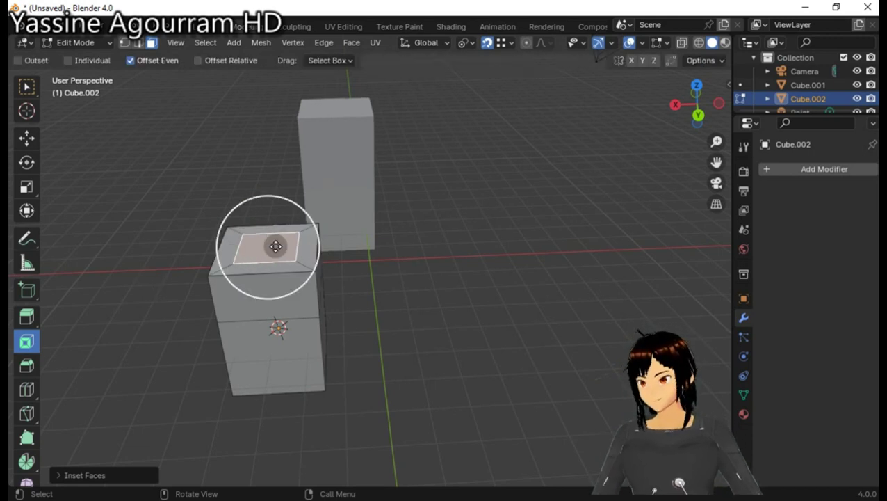
left_click(33, 319)
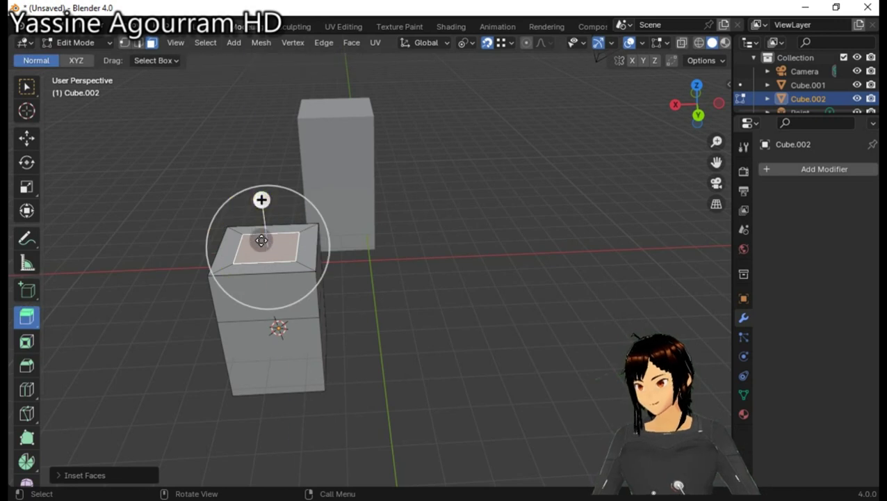
left_click_drag(261, 240, 262, 287)
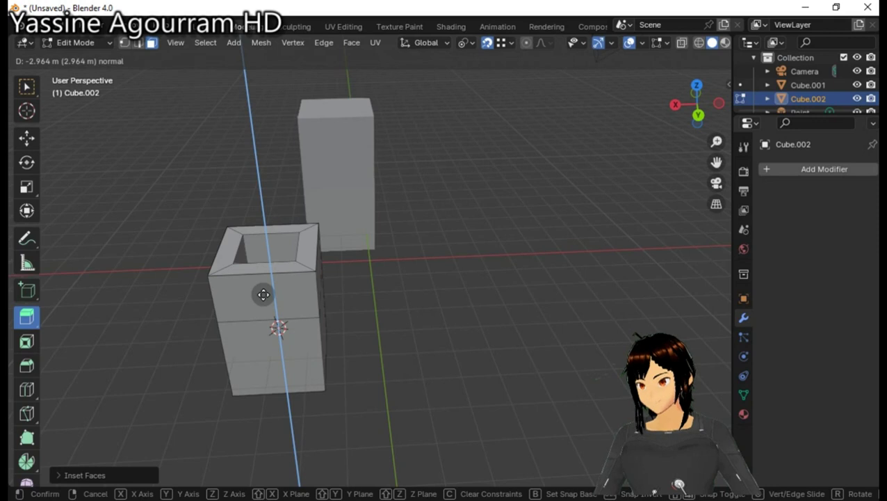
left_click_drag(263, 293, 147, 261)
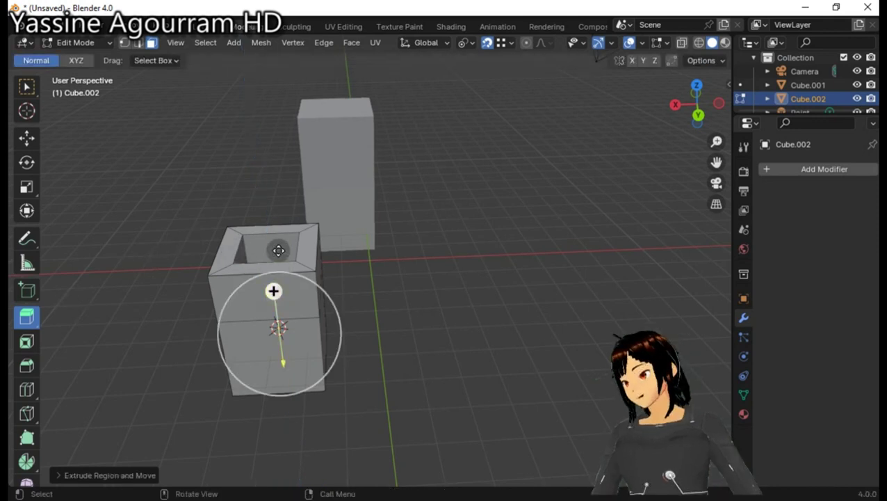
left_click_drag(277, 230, 276, 228)
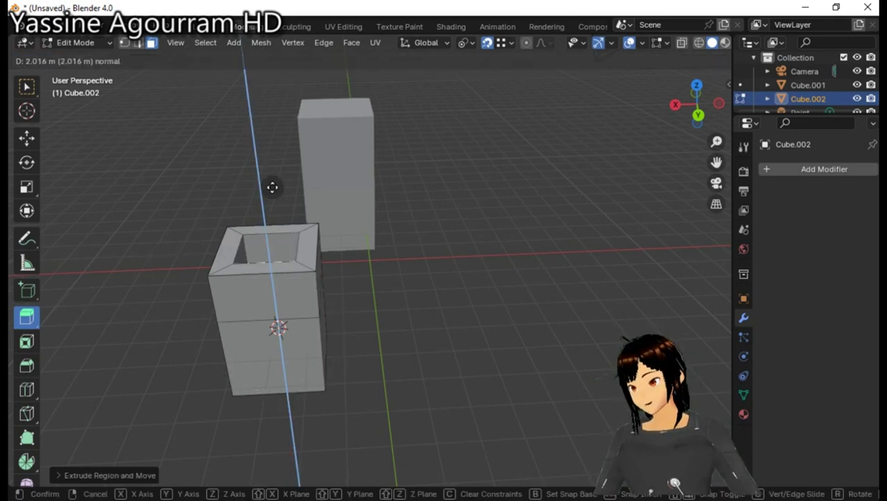
Extrude the inset face up into a narrow column and bevel its top into a pointed cap.
left_click_drag(272, 187, 267, 123)
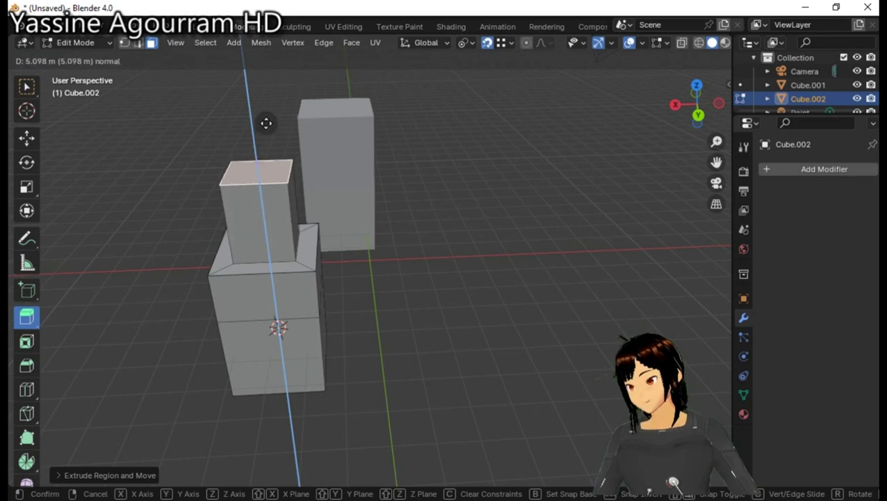
left_click_drag(285, 180, 285, 181)
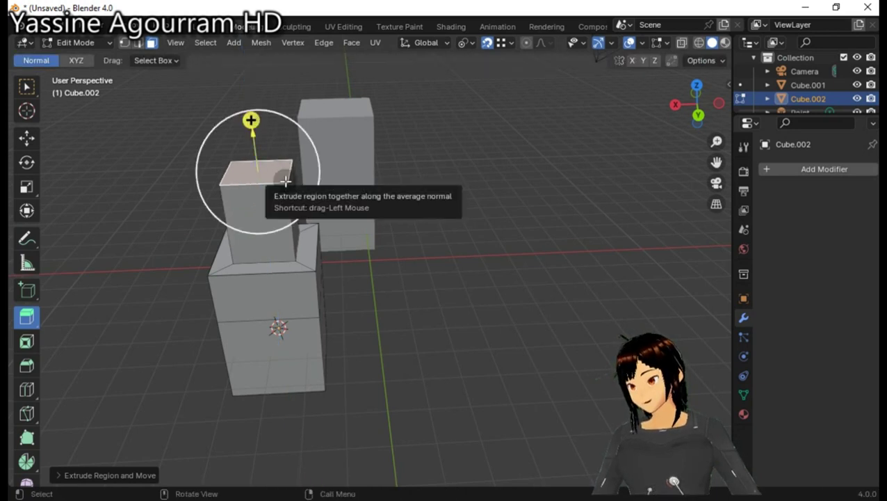
left_click(26, 366)
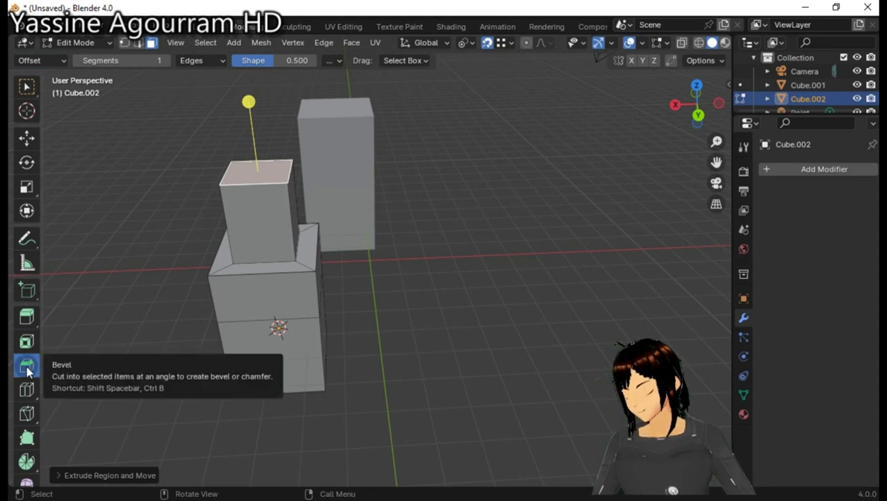
left_click_drag(249, 104, 285, 203)
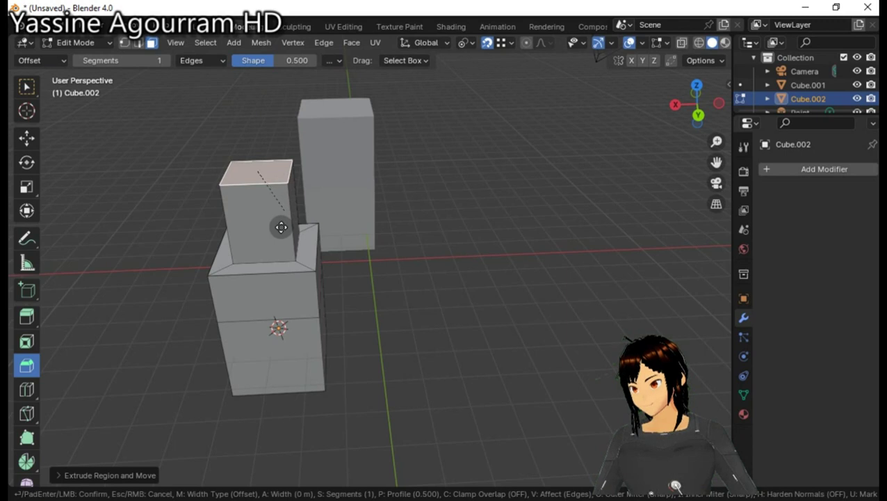
mouse_move(280, 237)
left_mouse_down()
mouse_move(309, 278)
mouse_move(305, 266)
mouse_move(355, 189)
left_mouse_up()
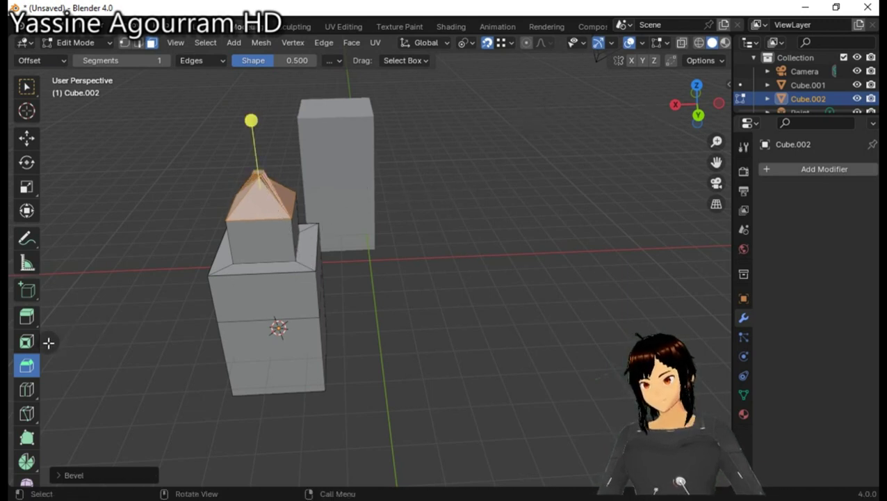
left_click(96, 358)
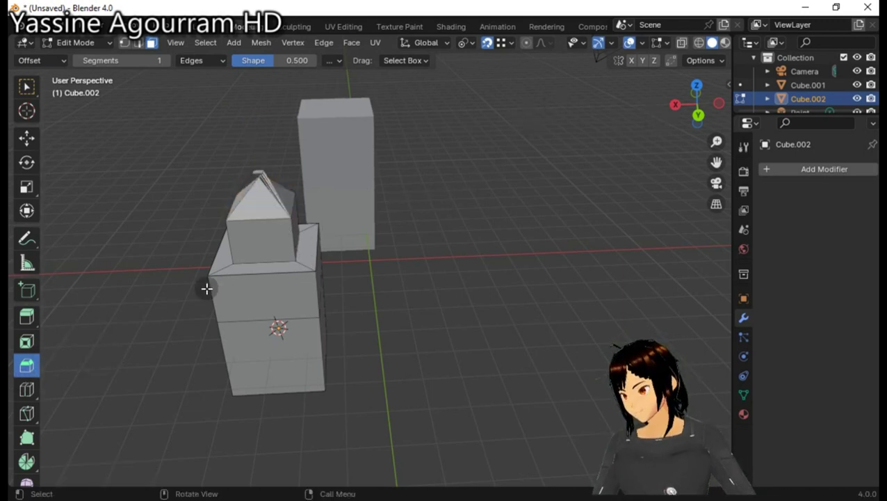
mouse_move(86, 341)
middle_mouse_down()
mouse_move(452, 333)
mouse_move(376, 211)
middle_mouse_up()
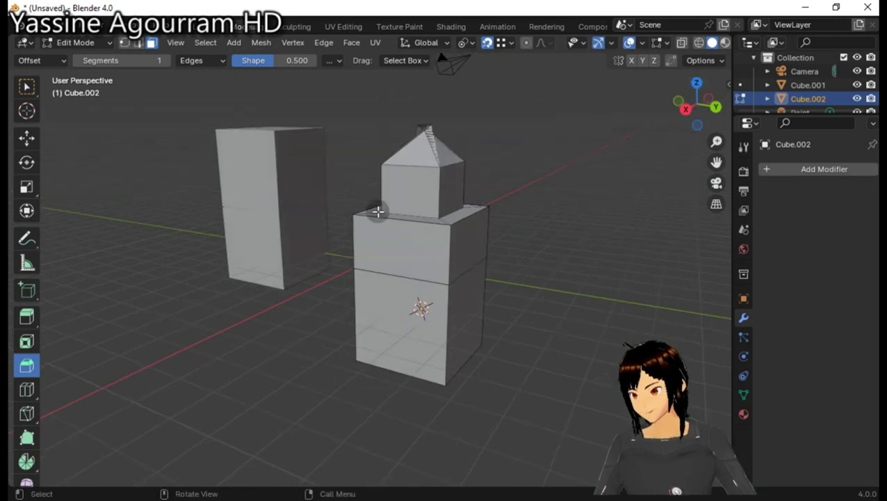
Cut a new edge loop near the bottom of the lower box with Loop Cut.
left_click(26, 391)
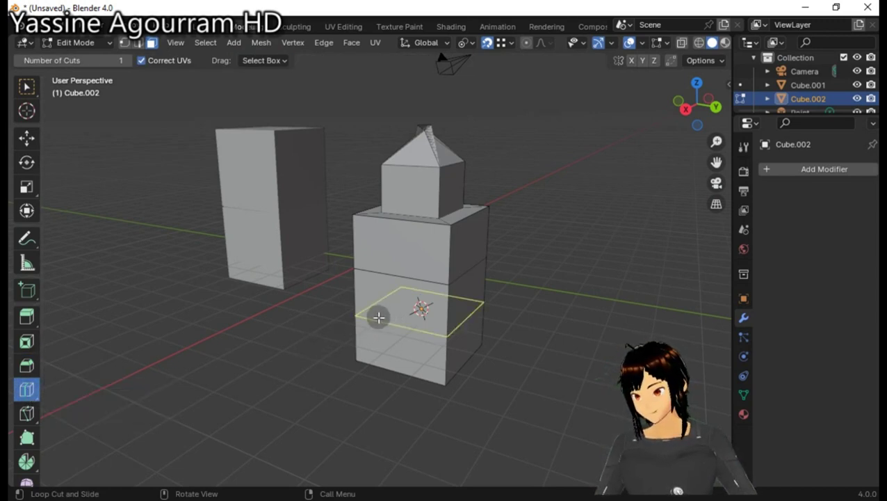
left_click(378, 317)
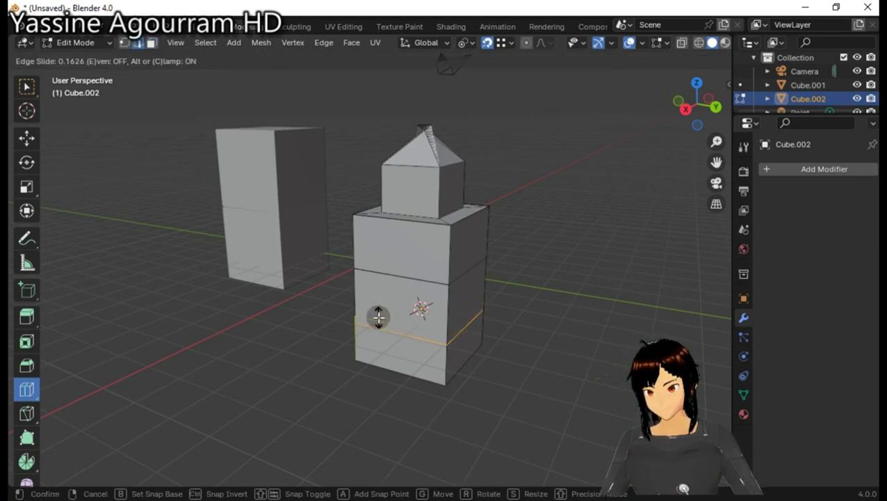
left_click(376, 315)
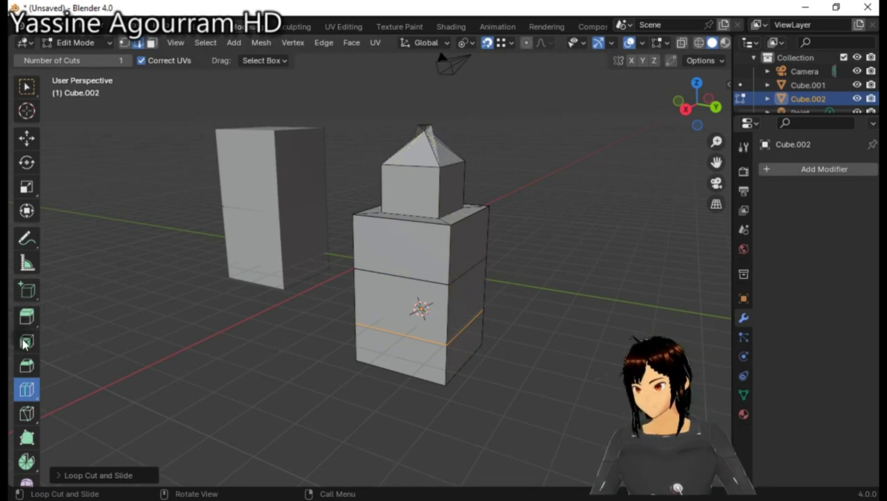
Extrude the middle band of side faces outward, then orbit to a top-down view.
left_click(26, 317)
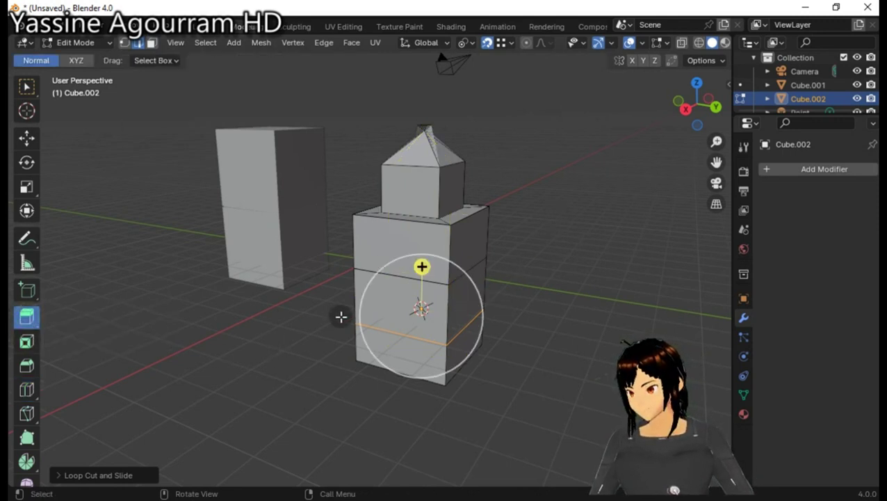
left_click_drag(423, 267, 397, 296)
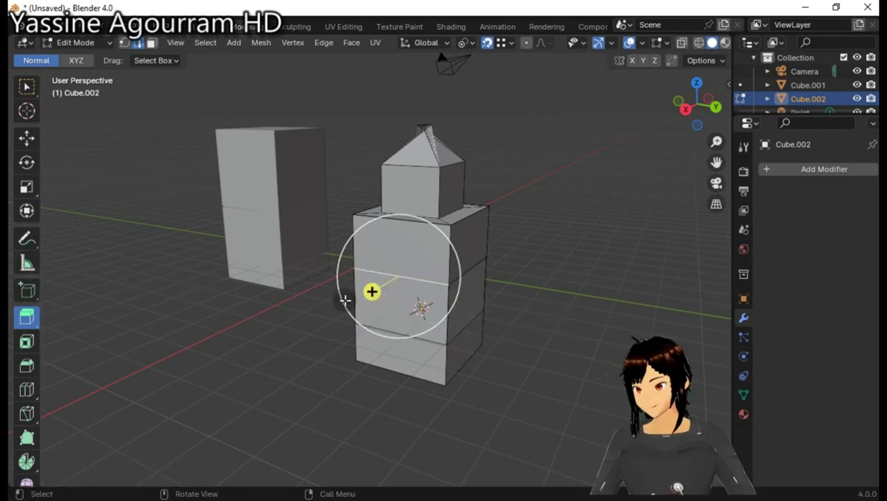
left_click_drag(369, 292, 291, 326)
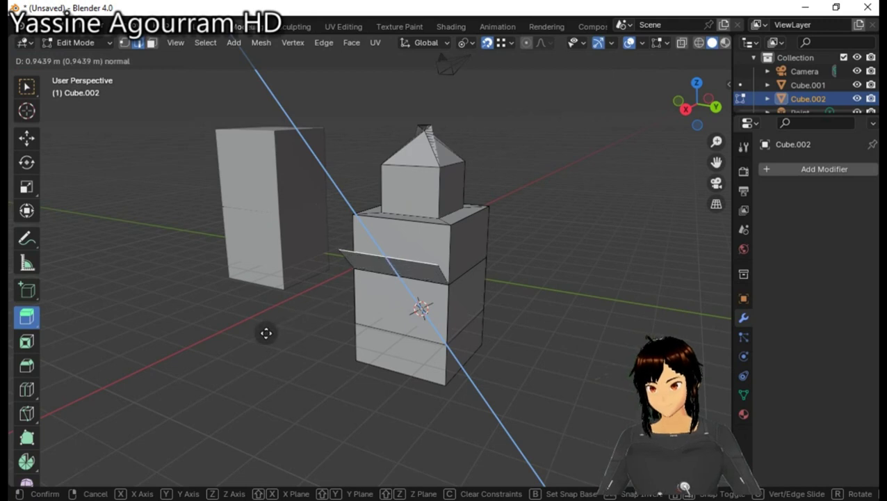
left_click_drag(291, 325, 266, 331)
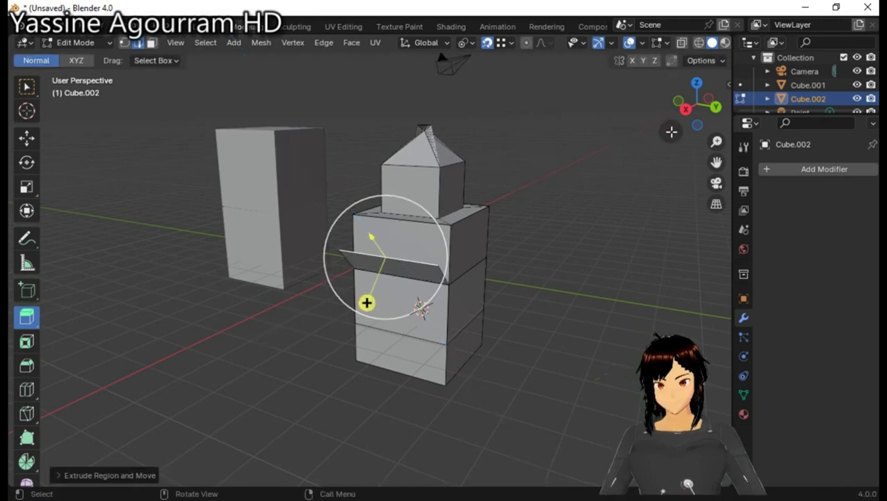
left_click_drag(696, 119, 695, 111)
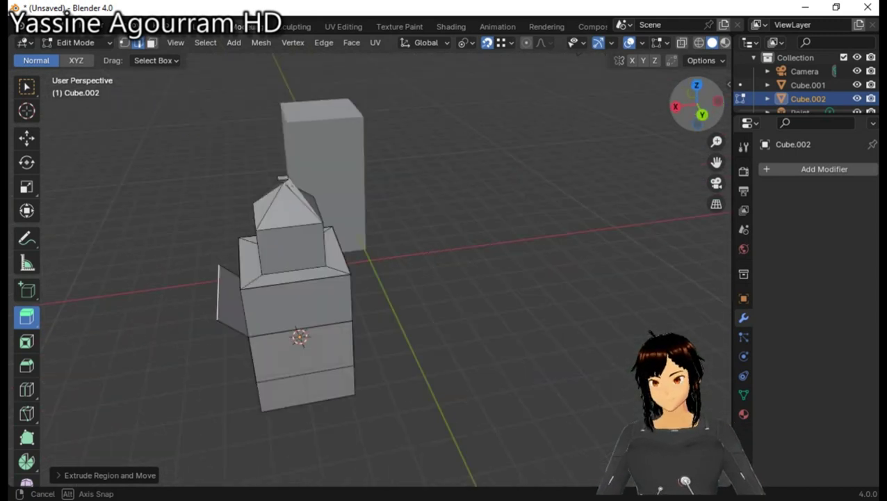
left_click_drag(695, 111, 434, 175)
key("F2")
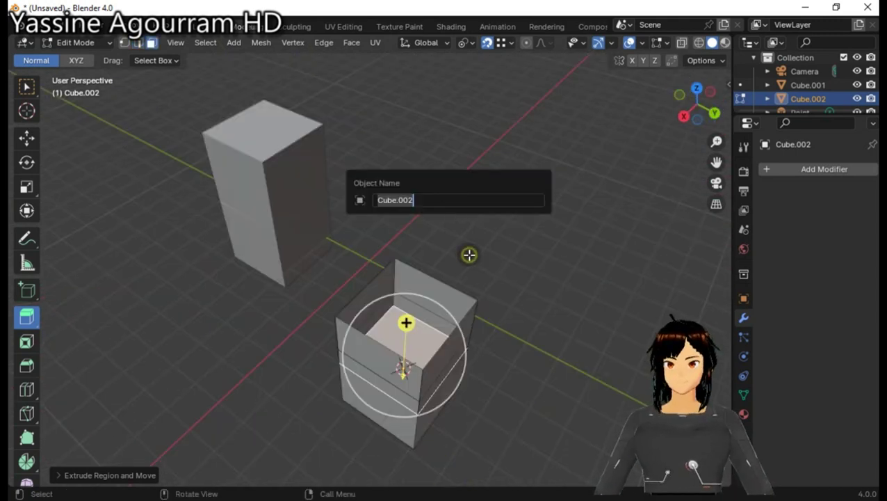
Select three top corner vertices, fill a triangular face between them, then deselect.
left_click(124, 43)
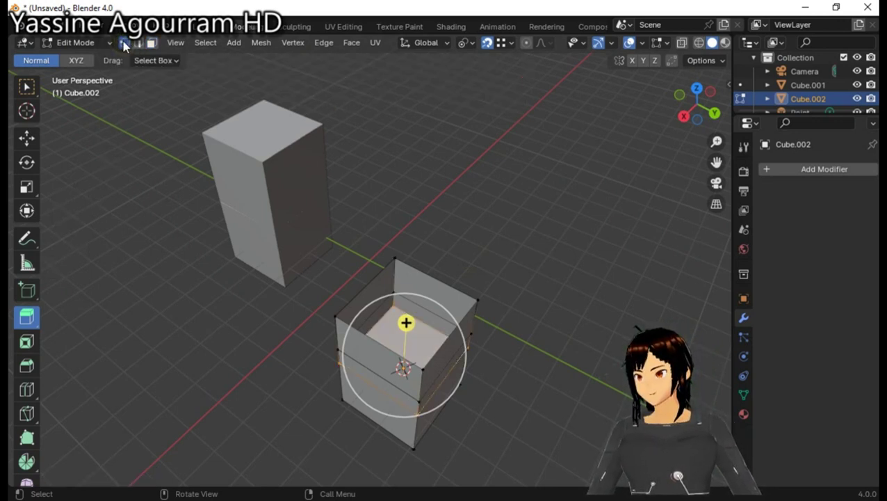
left_click(393, 258)
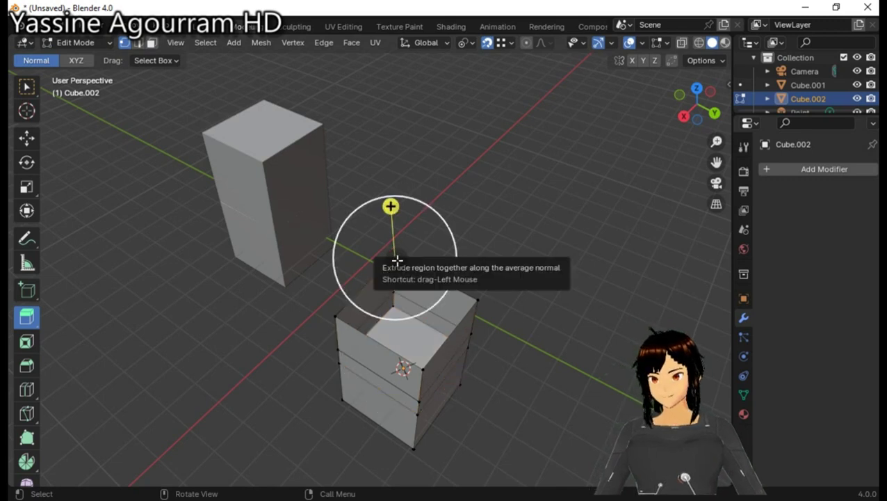
left_click(424, 369, "shift")
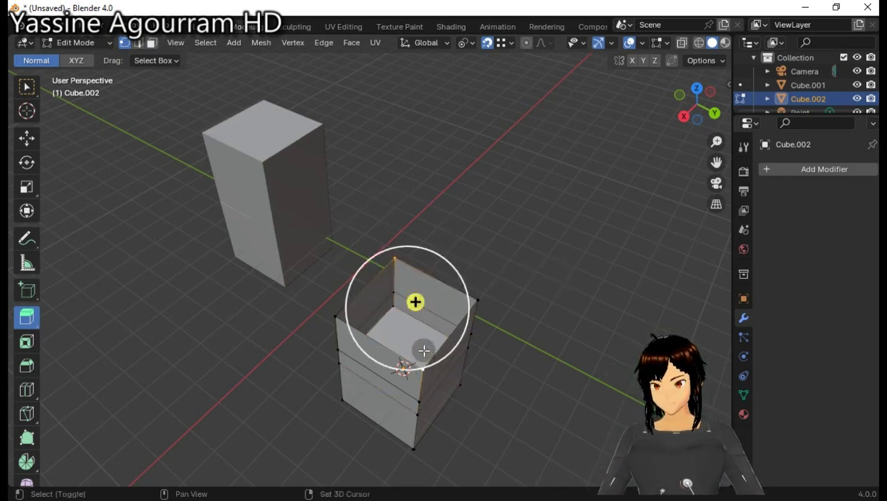
left_click(336, 316, "shift")
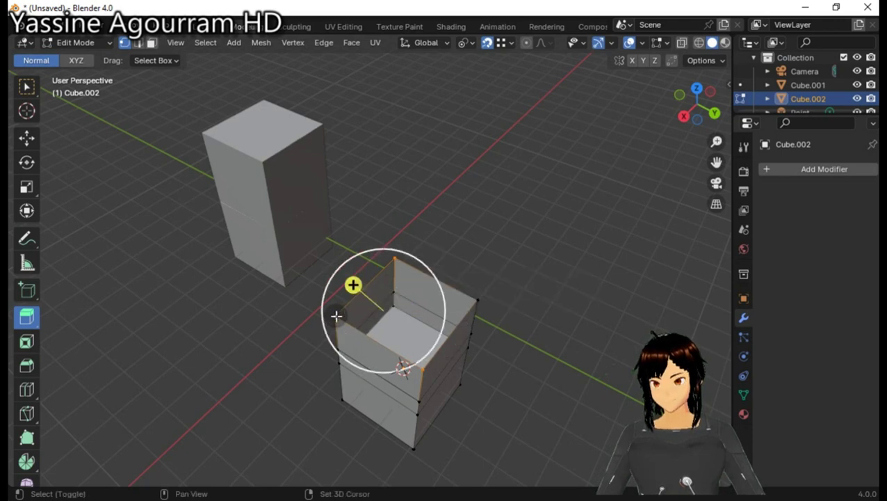
key("f")
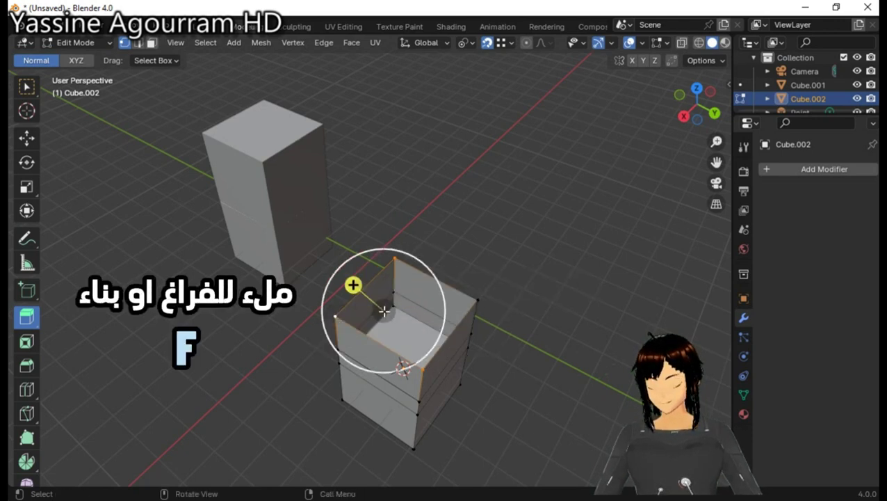
key("f")
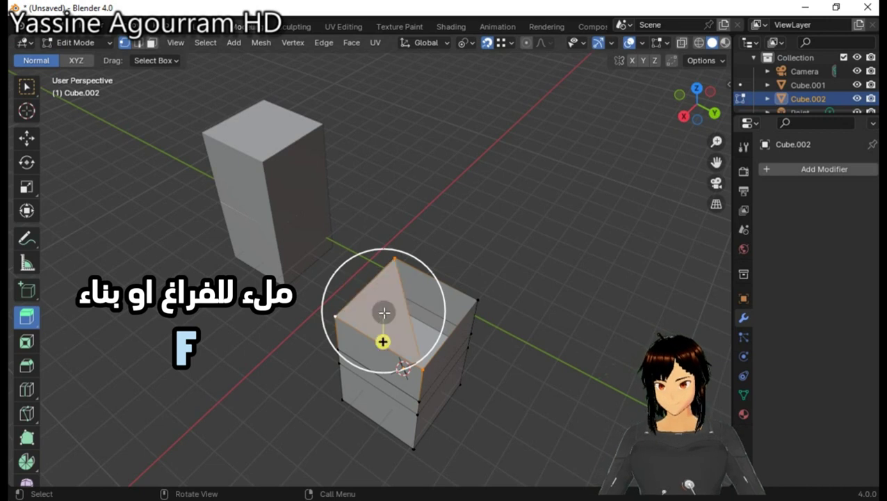
middle_click_drag(456, 268, 312, 293)
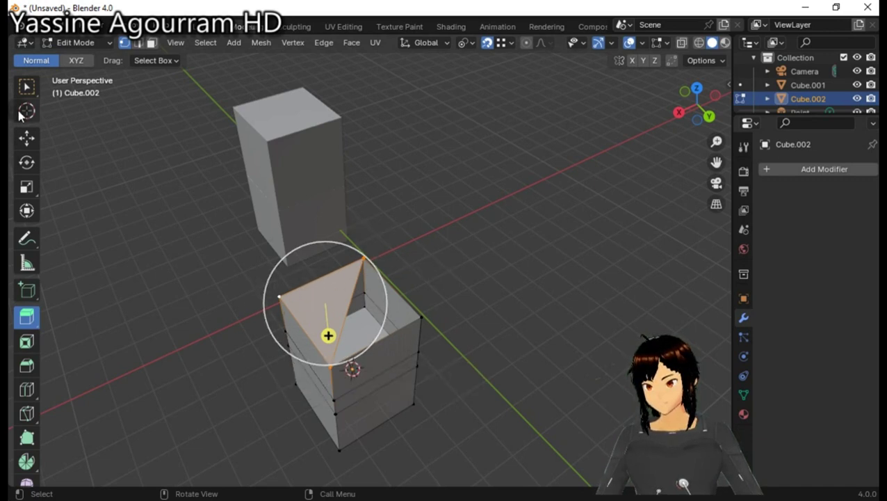
key("w")
key("alt+a")
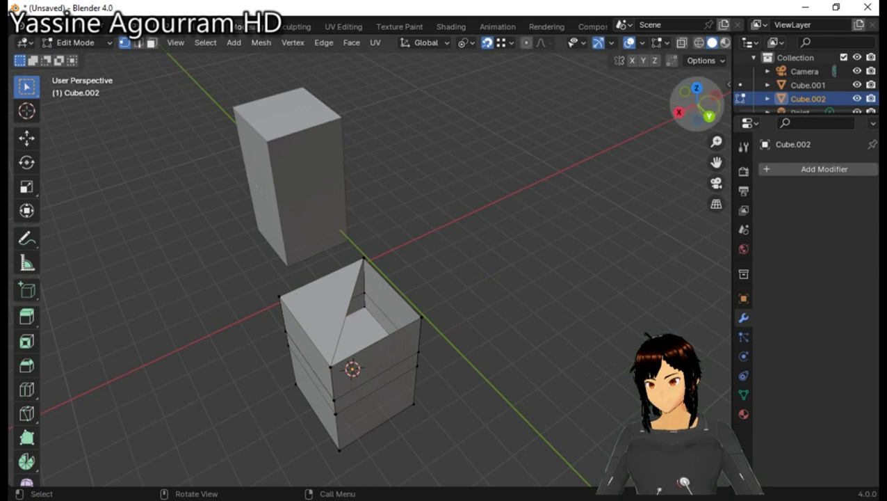
Select the horizontal edge across the cube's front side and apply Dissolve Edges.
mouse_move(709, 115)
left_mouse_down()
mouse_move(668, 117)
mouse_move(497, 210)
left_mouse_up()
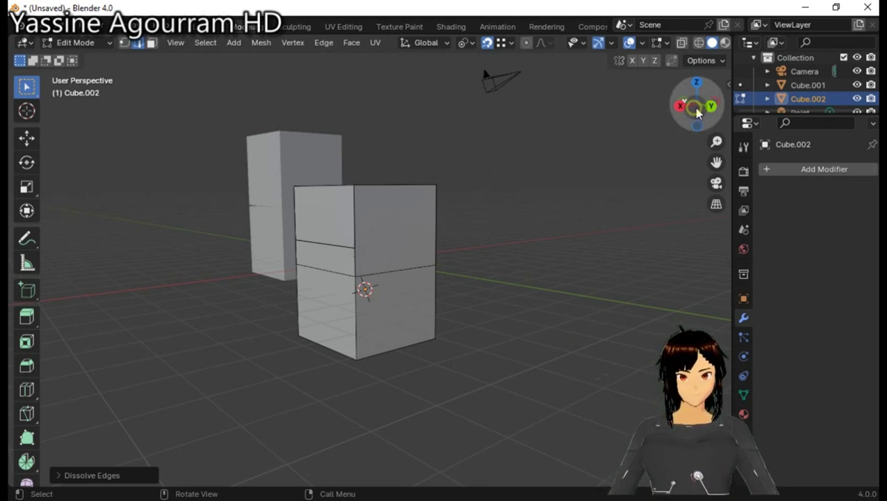
left_click_drag(697, 113, 698, 113)
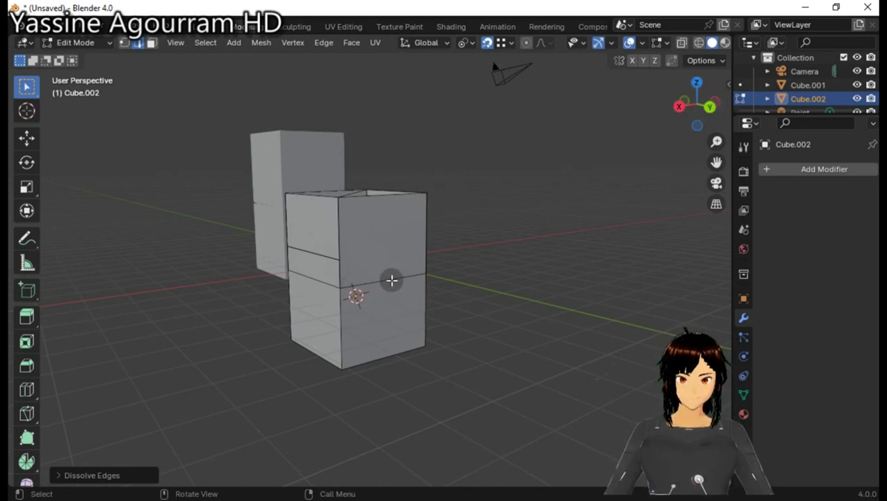
left_click(389, 279)
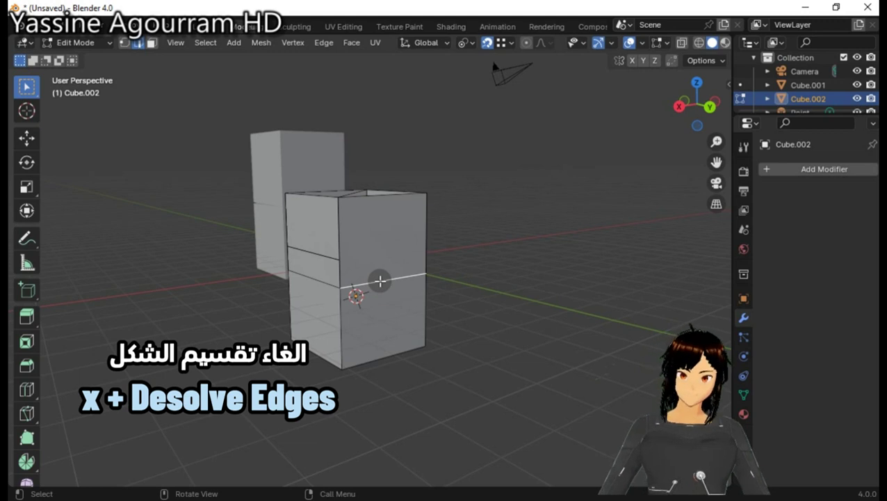
key("x")
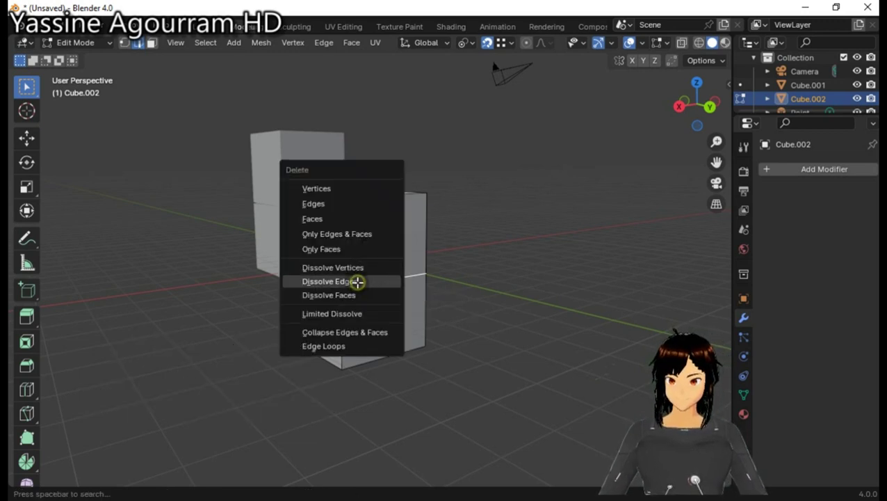
left_click(357, 283)
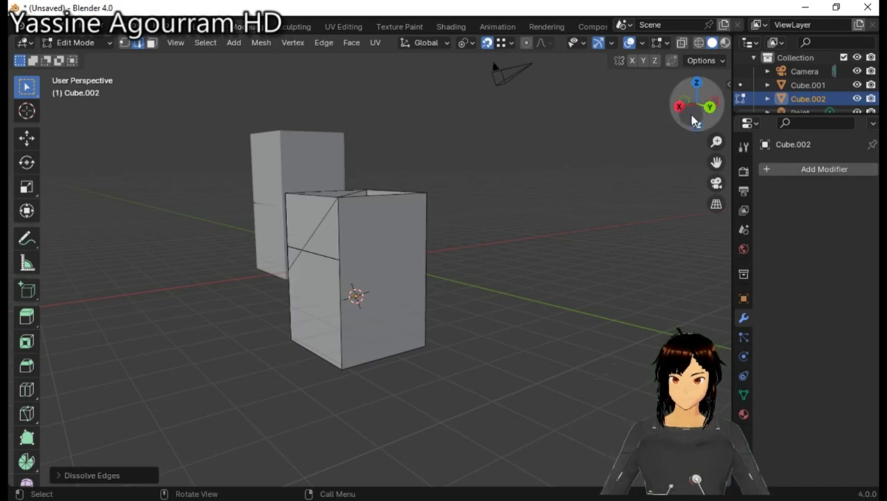
left_click_drag(693, 117, 696, 110)
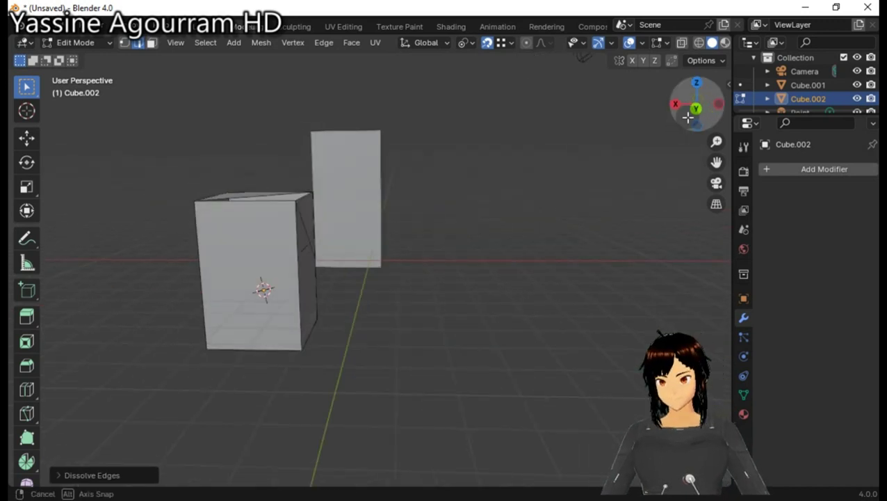
middle_click_drag(252, 245, 604, 278)
key("F2")
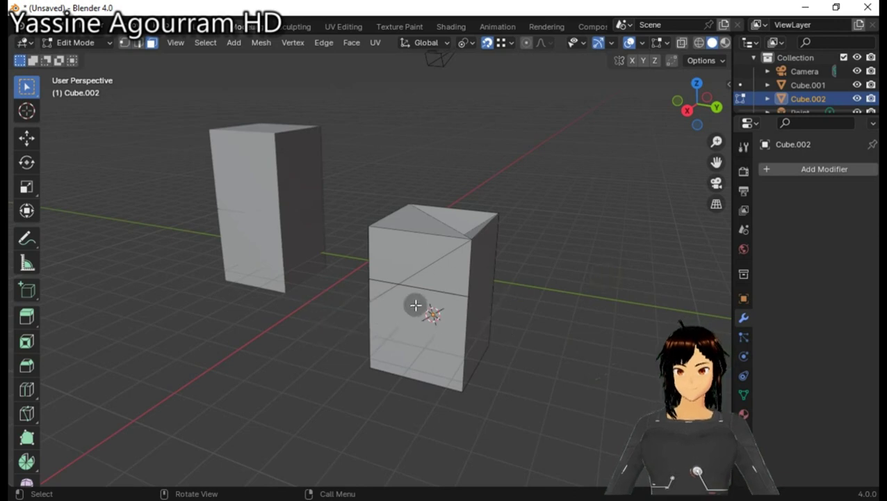
Select the lower front face and bring up its face and delete options without applying any.
left_click(415, 305)
right_click(412, 305)
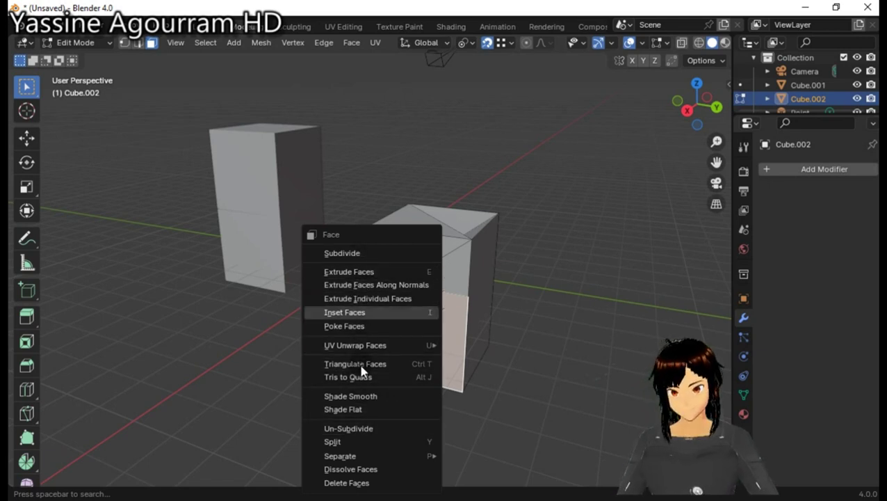
key("F2")
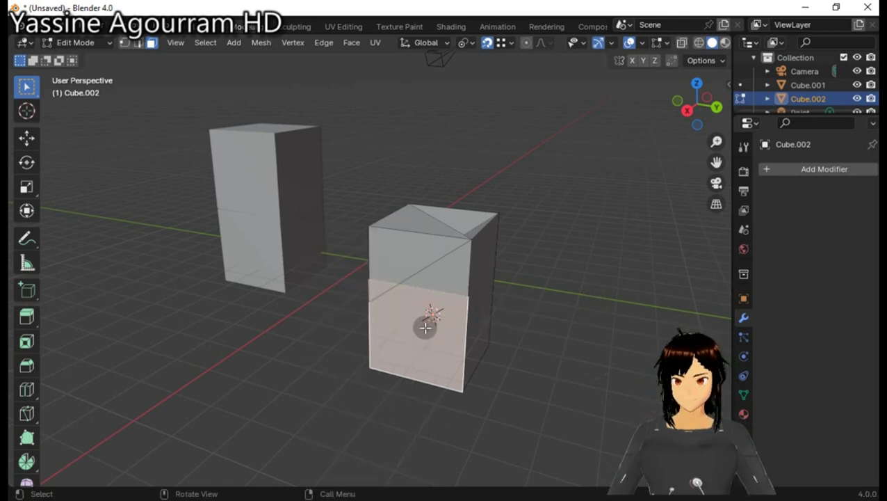
key("x")
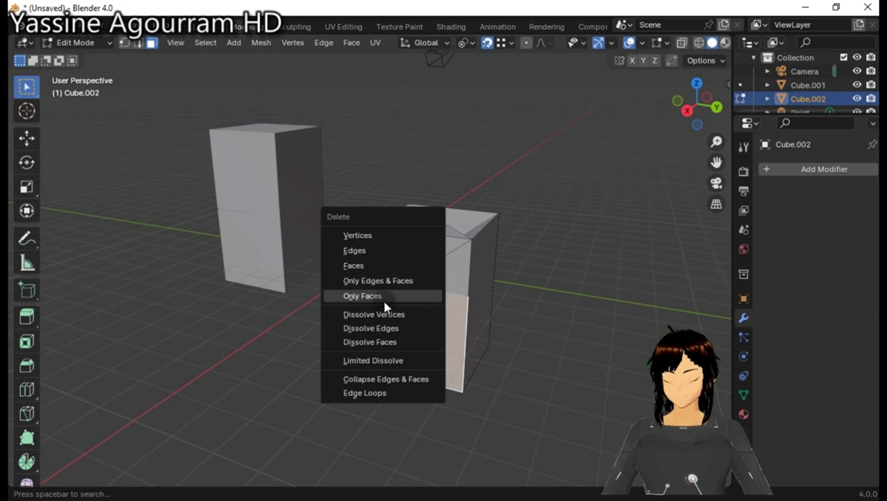
middle_click_drag(489, 319, 307, 291)
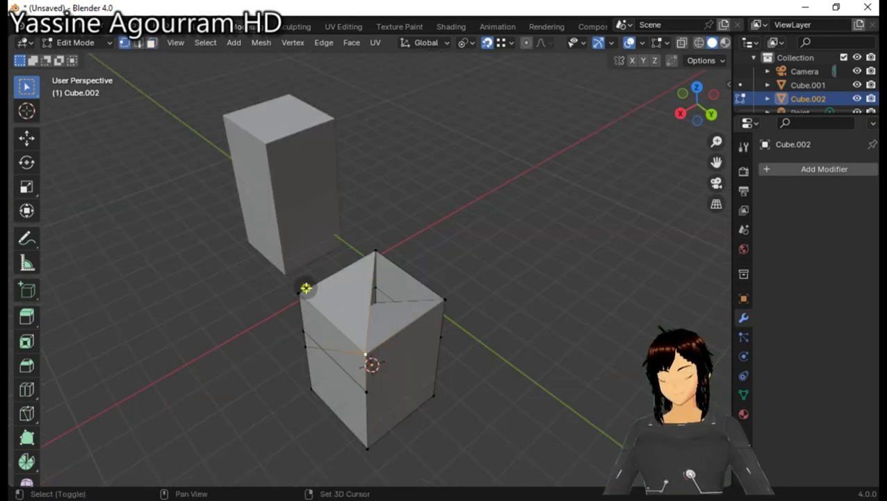
Box-select two top vertices and merge them with Merge Vertices > At First.
key("b")
left_click_drag(292, 294, 378, 262)
left_click(370, 244, "shift")
key("b")
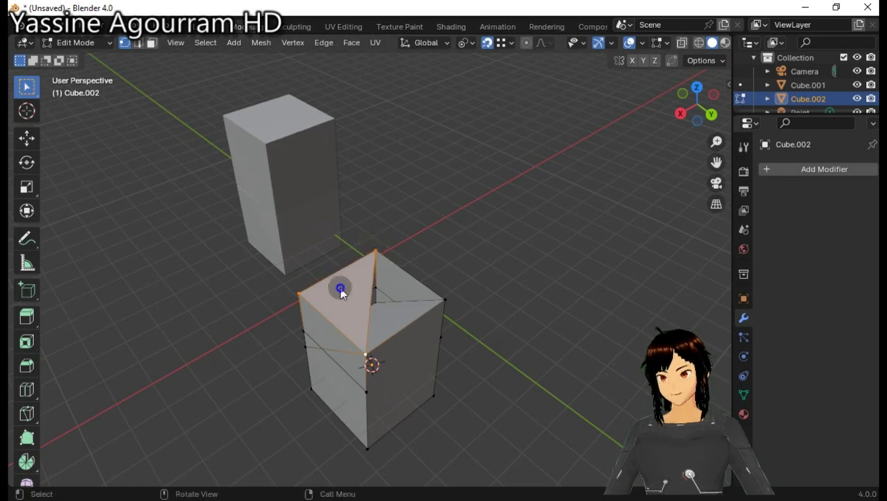
right_click(341, 292)
right_click(341, 292)
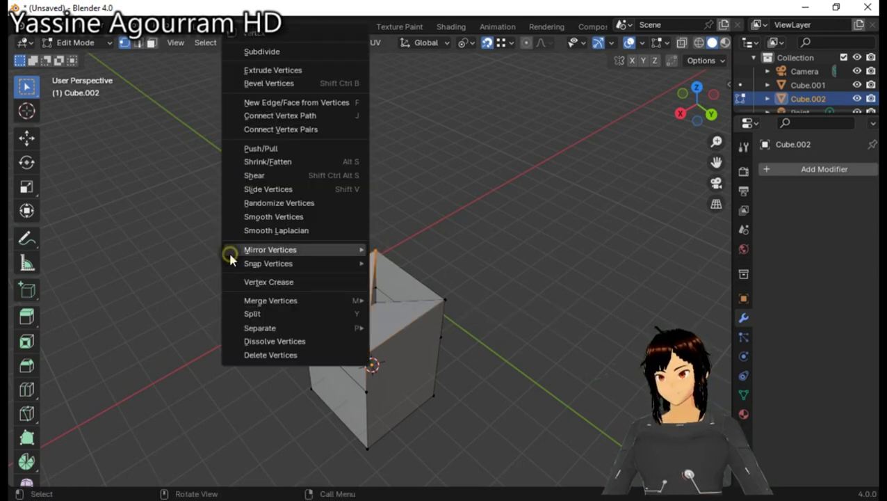
mouse_move(271, 300)
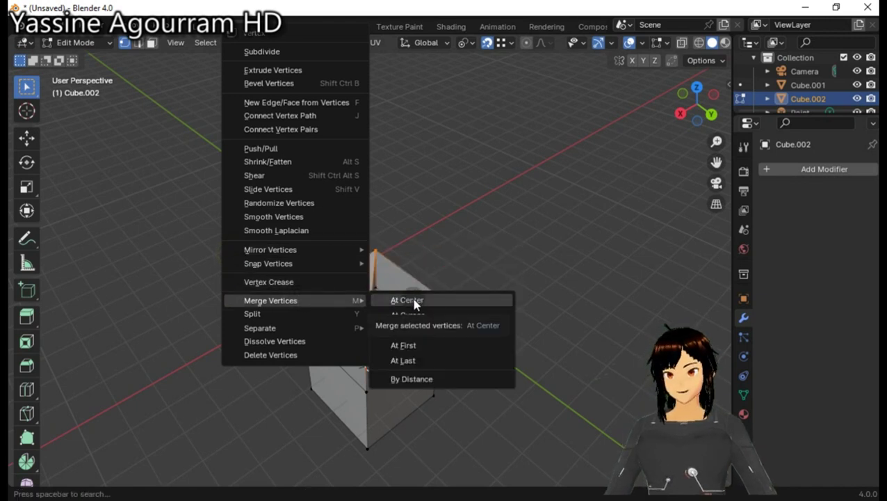
left_click(446, 347)
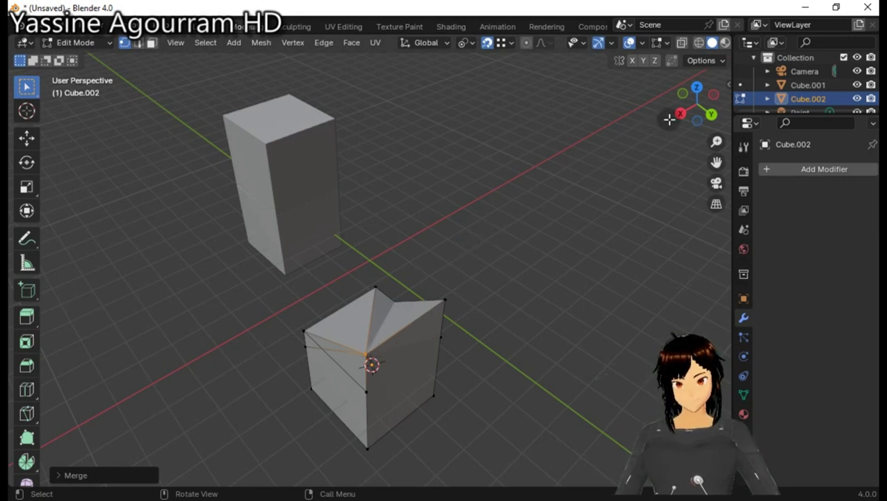
Use Loop Cut to ring Cube.001's lower block with a horizontal loop, then select its middle face.
left_click_drag(695, 104, 685, 110)
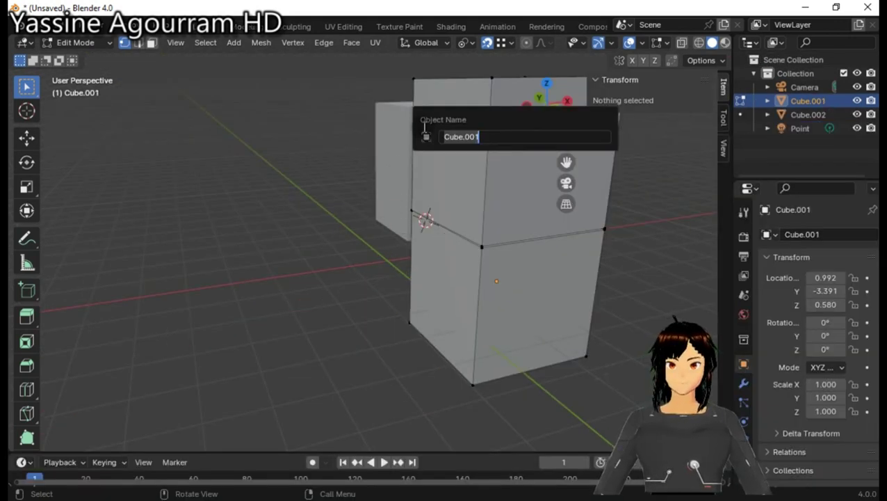
left_click(369, 280)
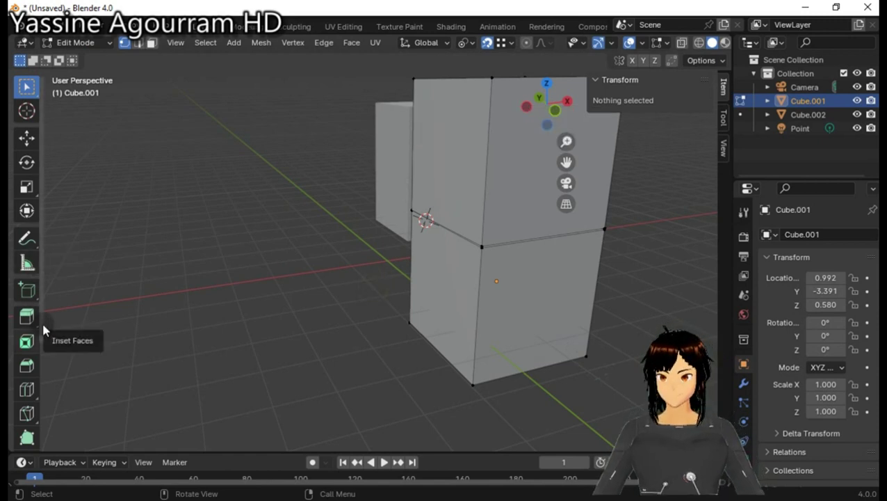
left_click(34, 390)
left_click(34, 390)
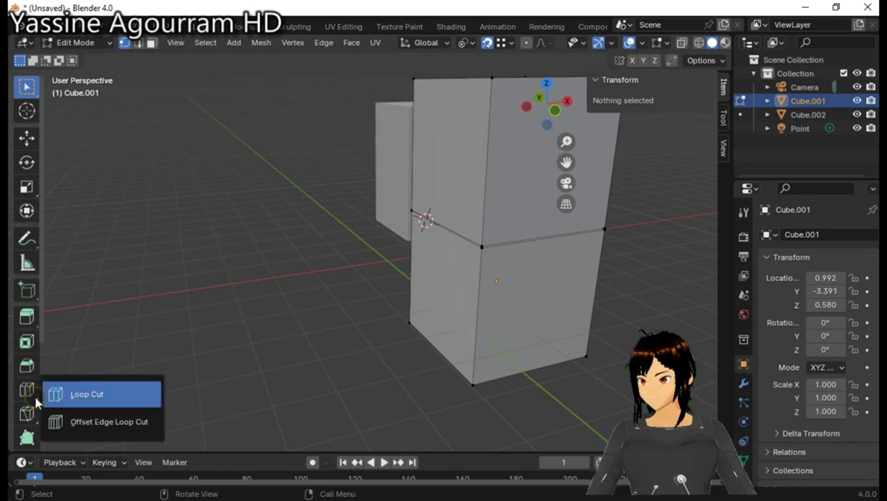
left_click(77, 393)
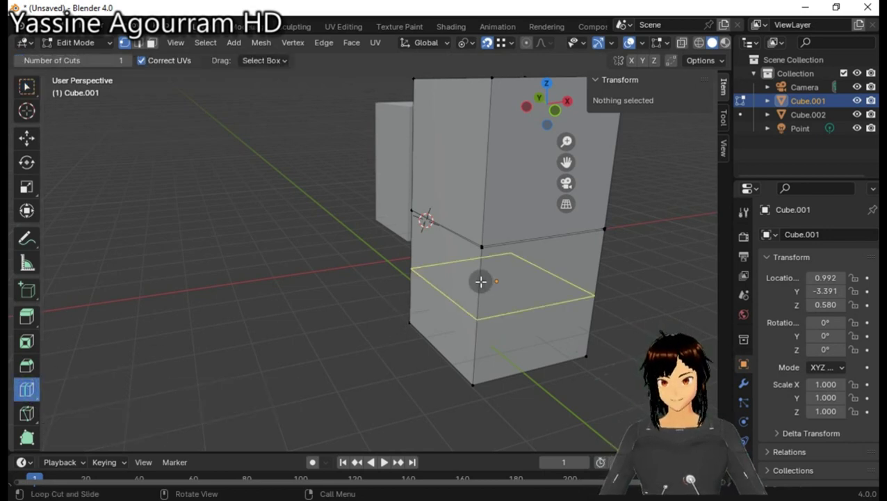
left_click_drag(481, 281, 481, 291)
left_click(97, 109)
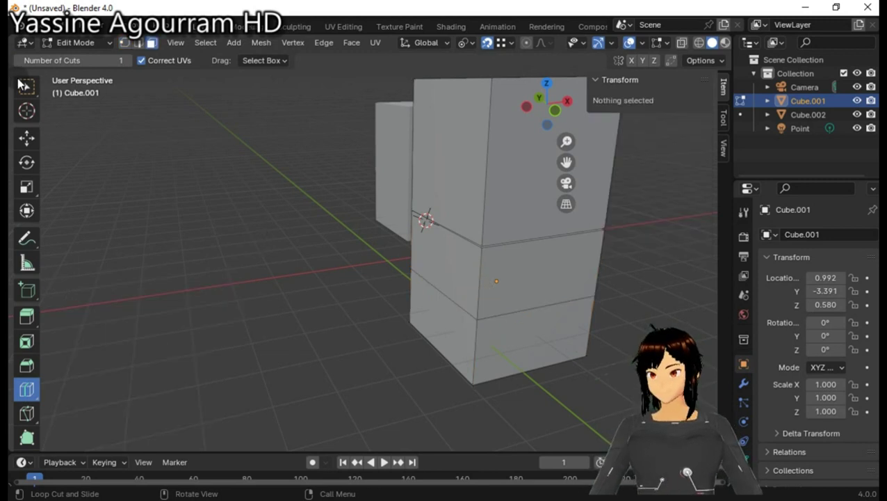
left_click(32, 84)
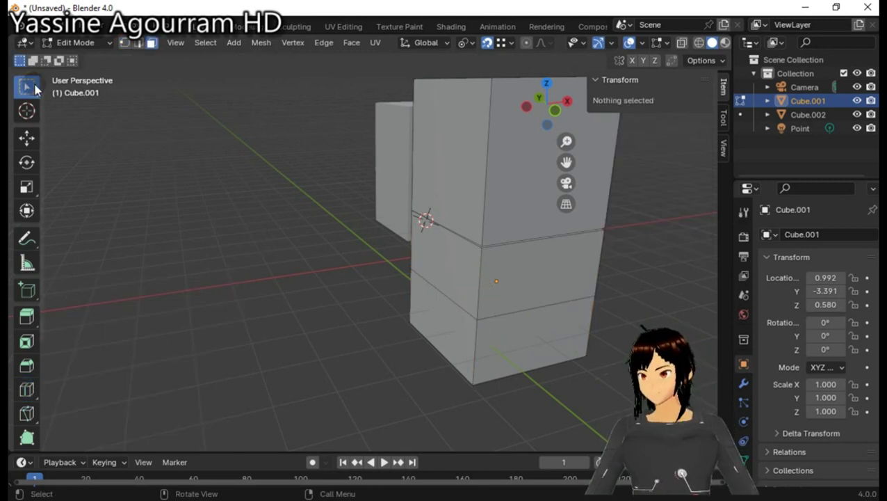
left_click(524, 265)
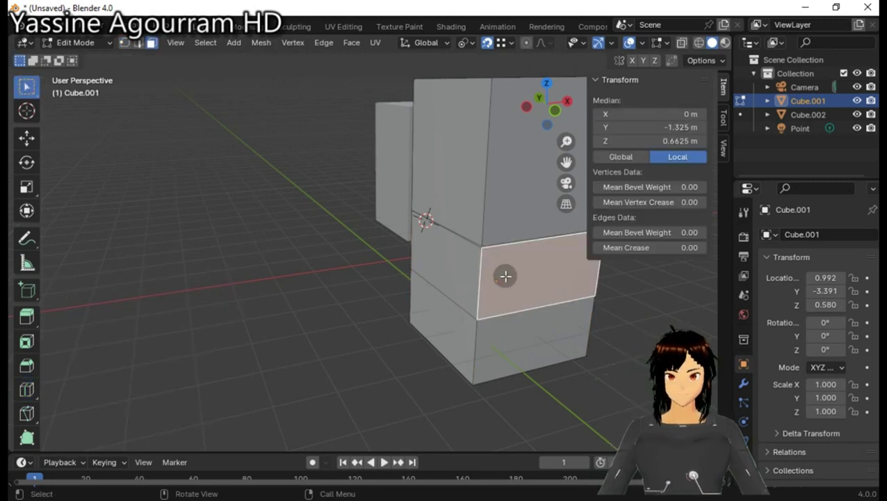
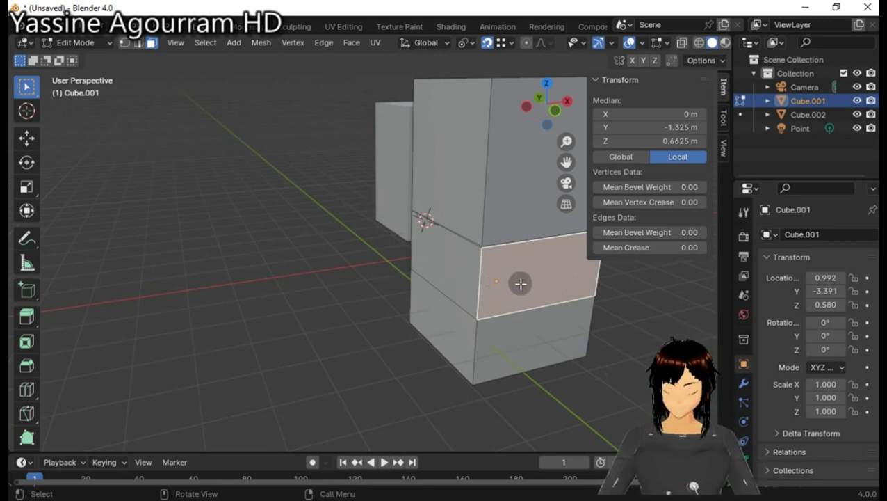
Select the middle face loop, try sliding it along Y, then cancel so the shape stays unchanged.
left_click(501, 278, "alt")
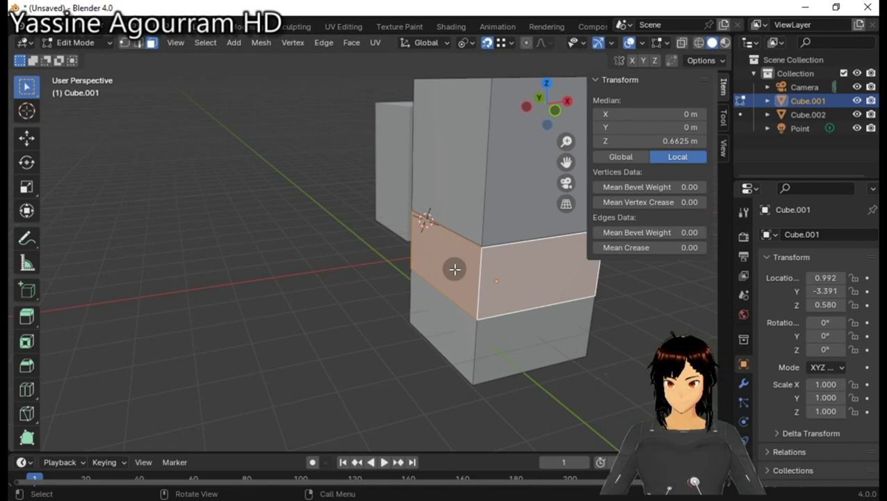
key("shift+space")
key("g")
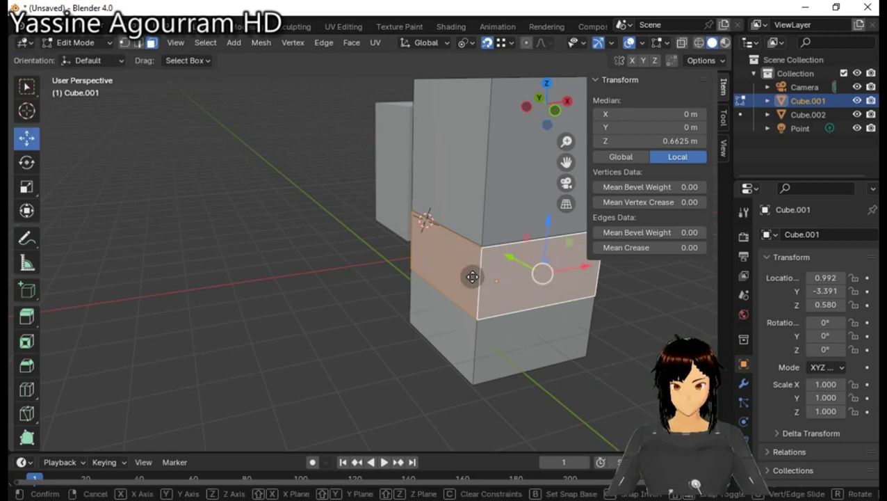
left_click_drag(471, 277, 571, 301)
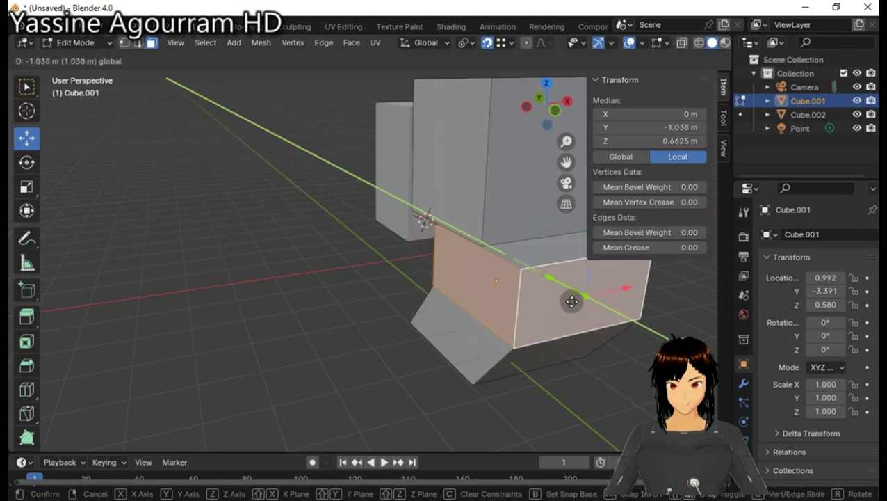
right_click(571, 301)
key("ctrl+z")
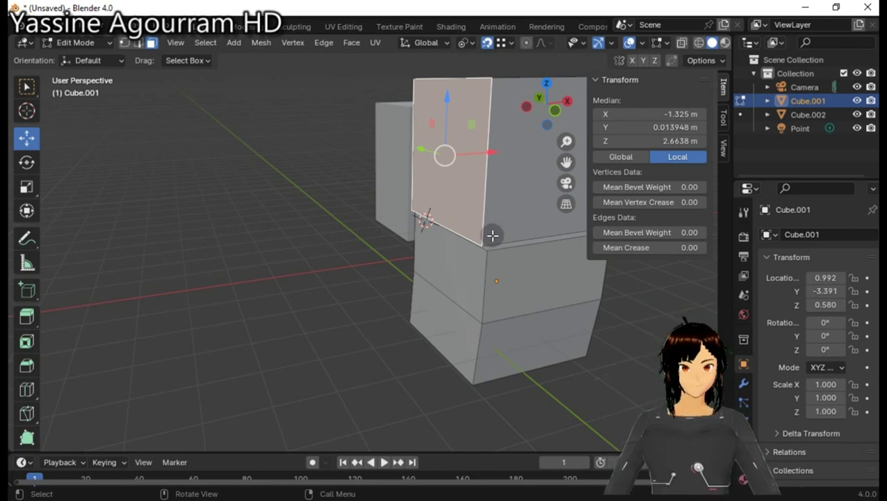
Switch the viewport to wireframe shading and orbit around the blocks.
key("z")
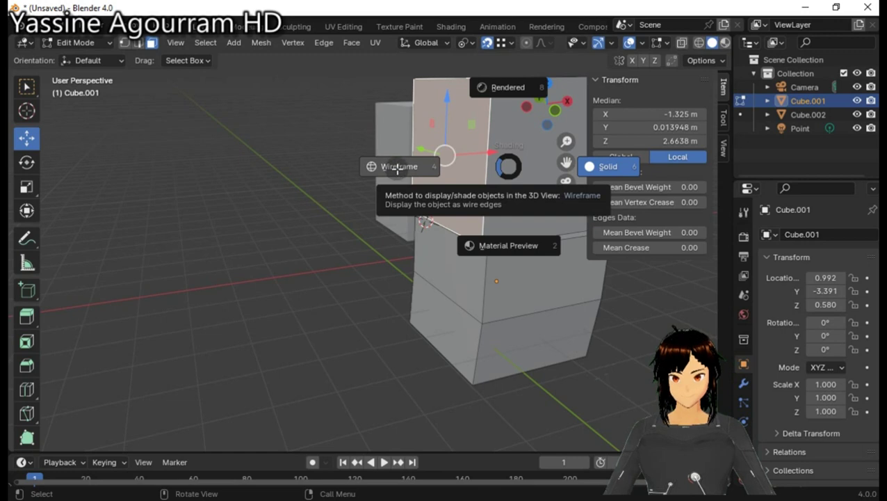
left_click(399, 173)
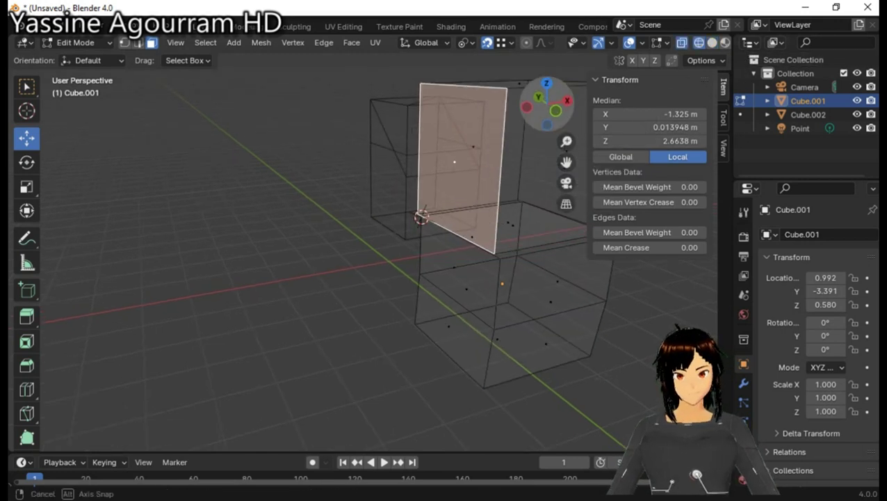
left_click_drag(550, 104, 528, 112)
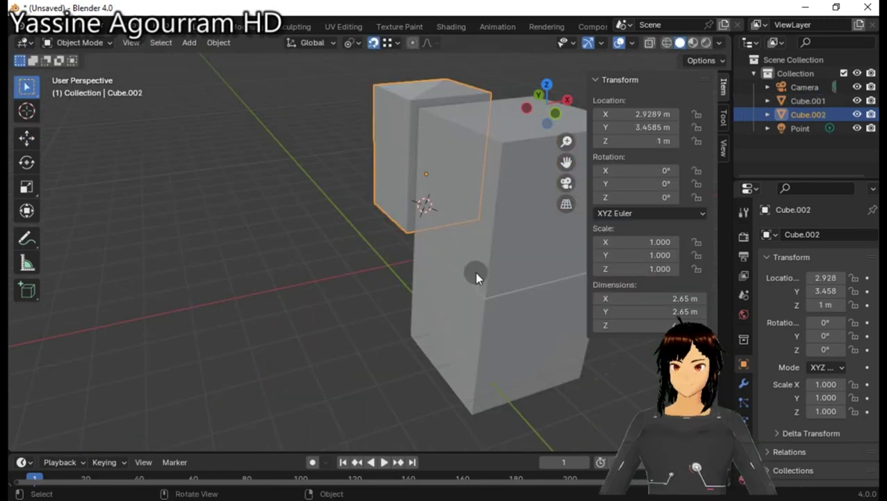
Preview the scene in Rendered shading, then return the viewport to Solid shading.
key("z")
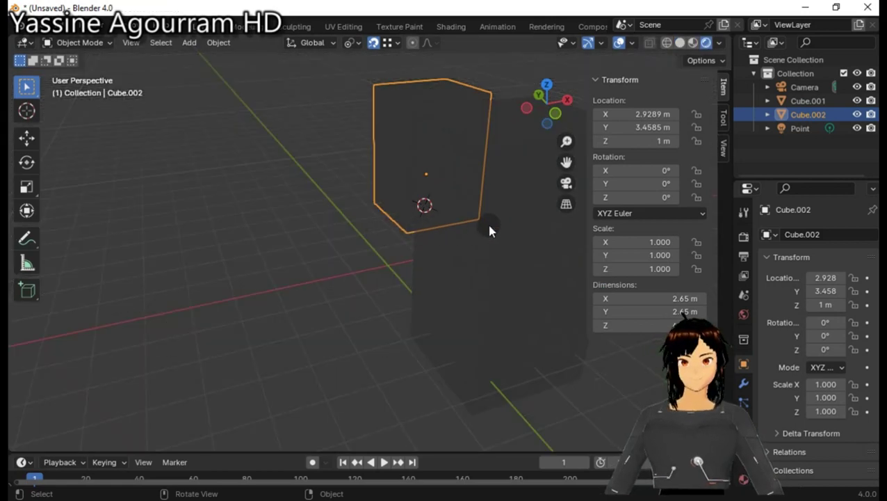
key("z")
left_click(544, 224)
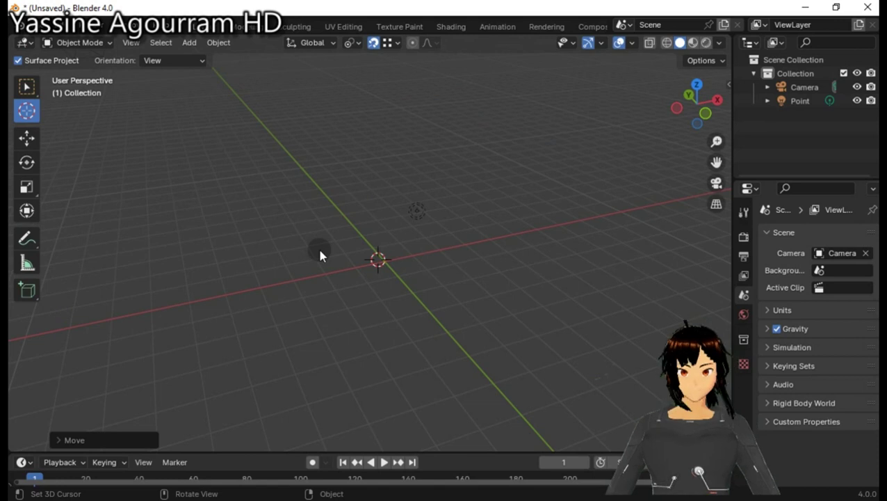
Add a new cube mesh to the scene beside the torus.
key("shift+a")
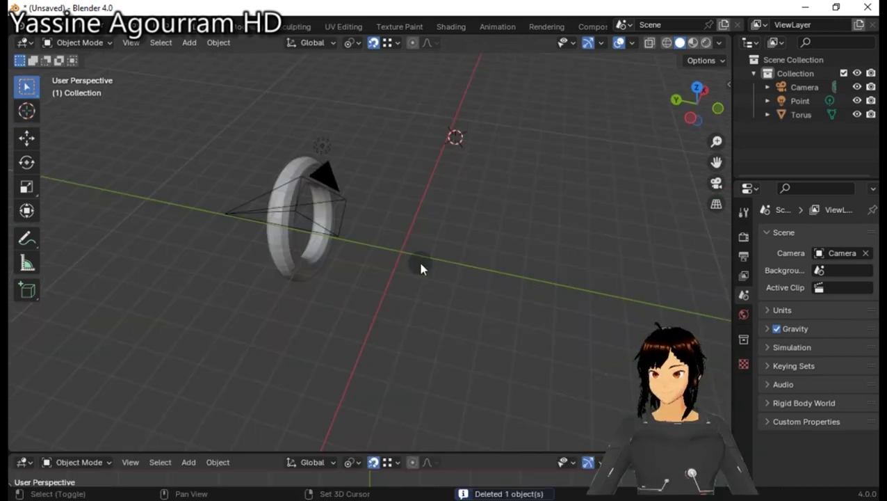
key("shift+a")
mouse_move(352, 230)
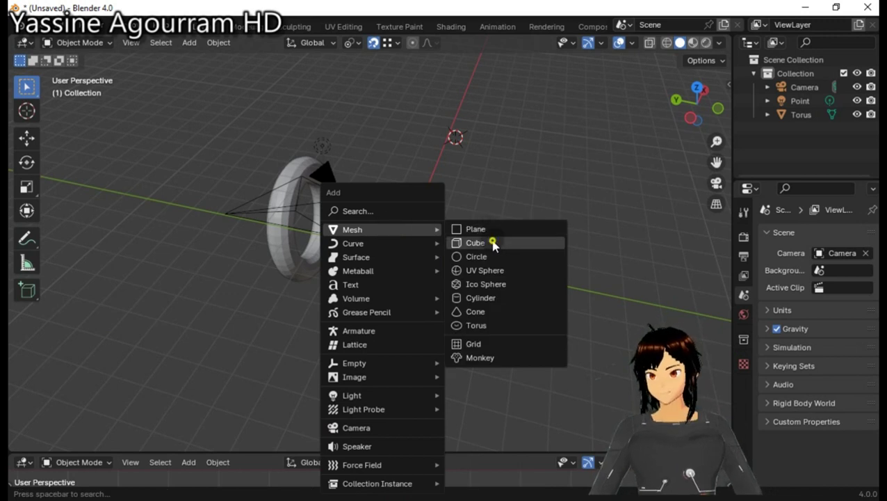
left_click(476, 245)
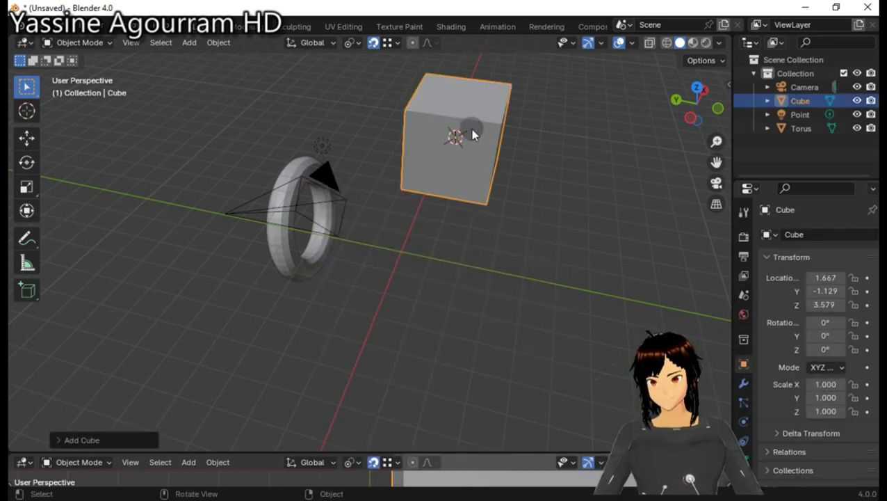
Scale the cube to 0.895, then stretch it to 1.362 along Z.
key("s")
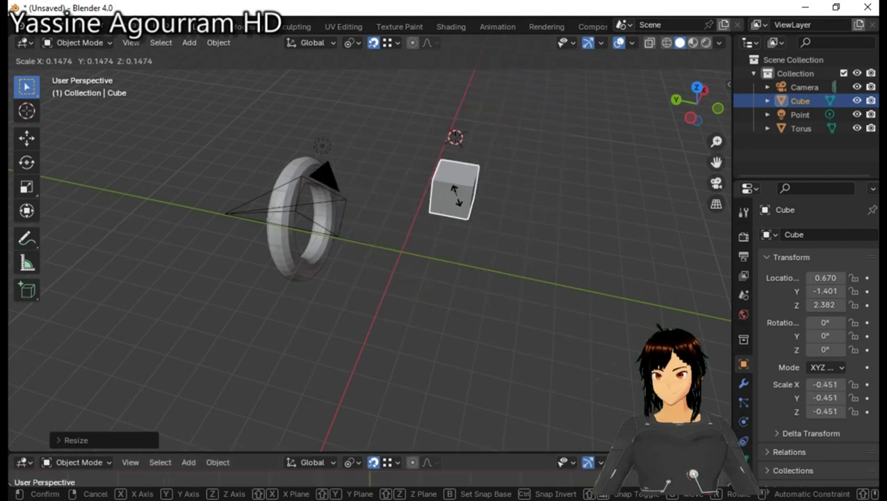
left_click(453, 202)
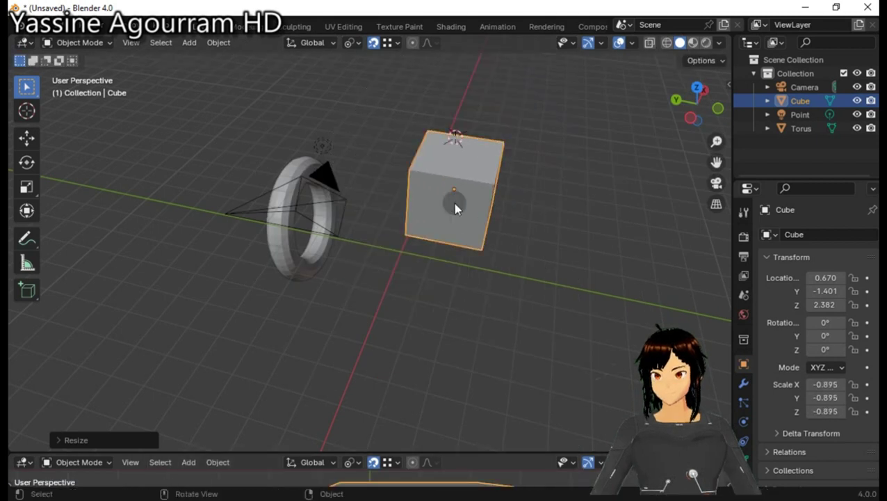
key("s")
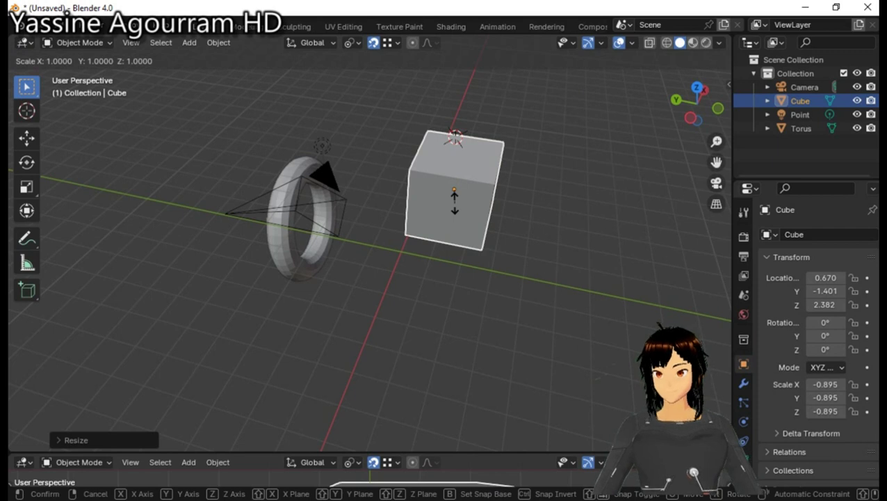
key("z")
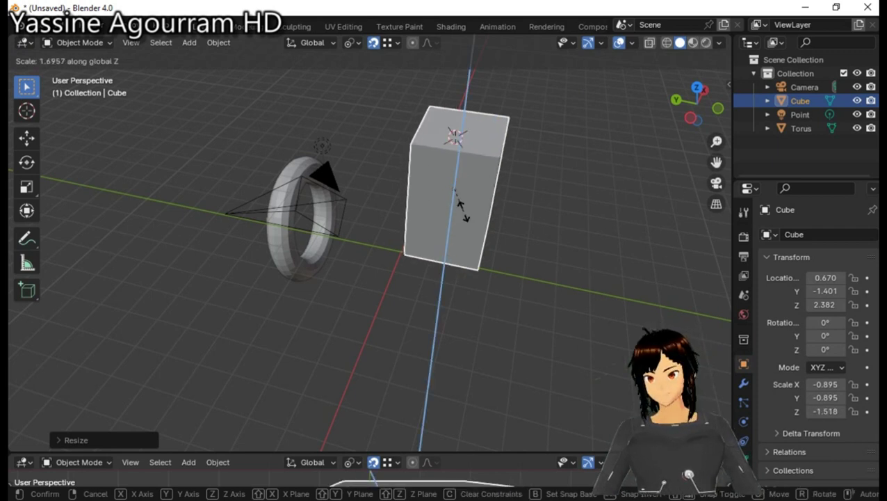
left_click(463, 208)
middle_click_drag(590, 143, 590, 175)
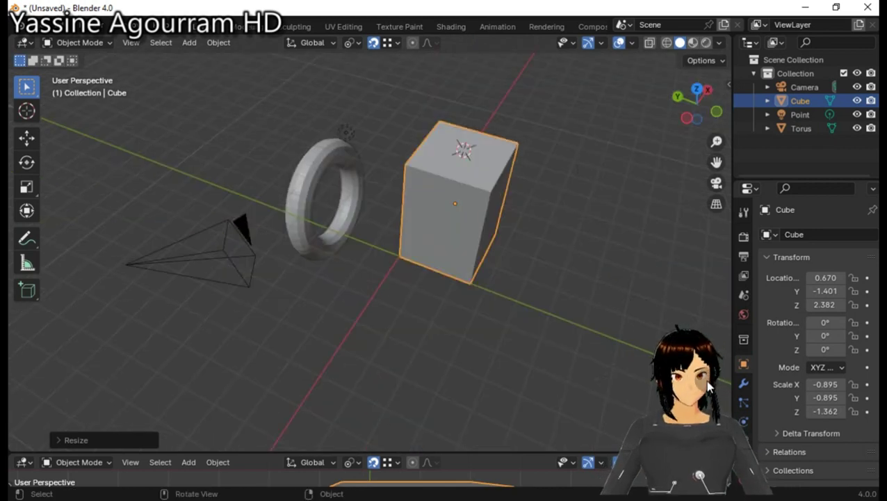
Add a Catmull-Clark Subdivision Surface modifier with viewport level 6 and render level 2.
left_click(743, 384)
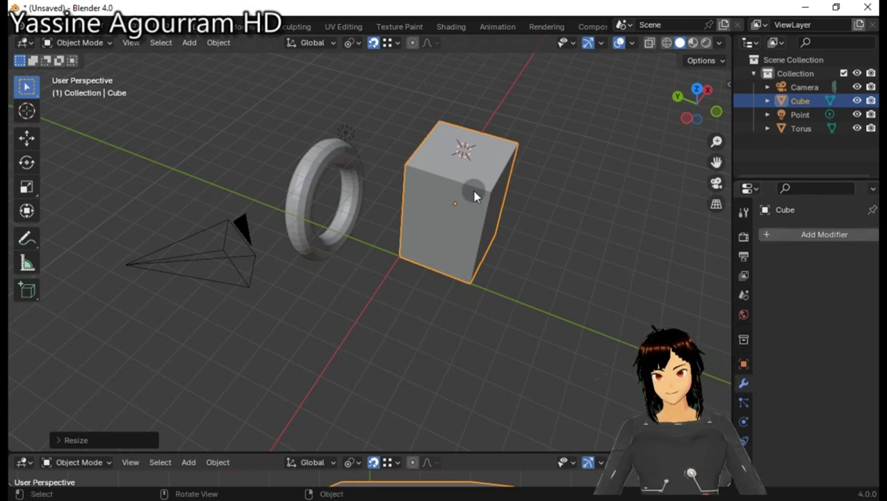
left_click(818, 236)
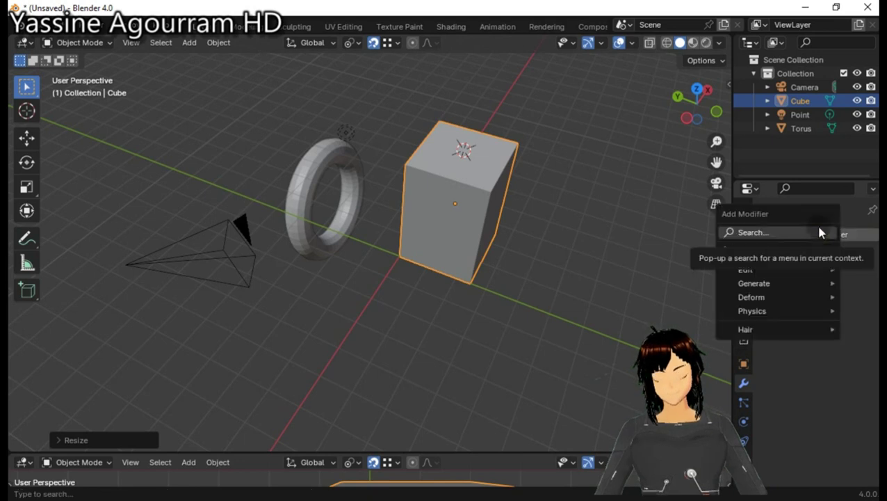
left_click(770, 231)
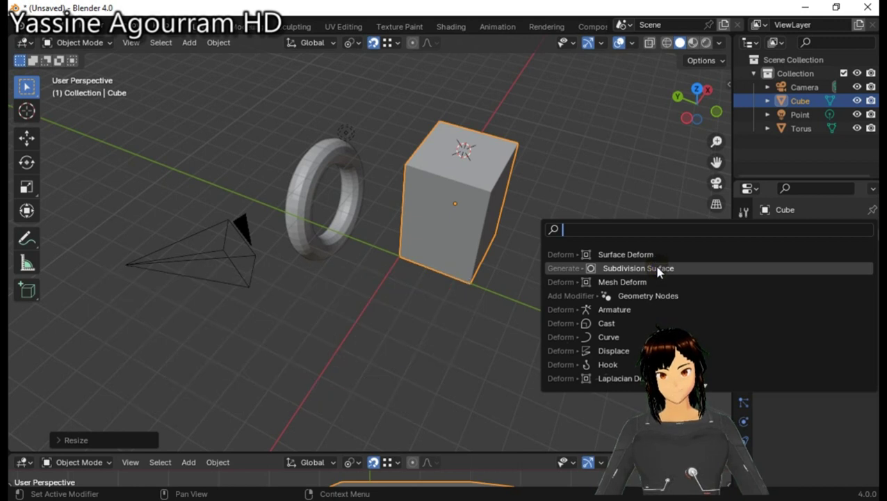
left_click(657, 270)
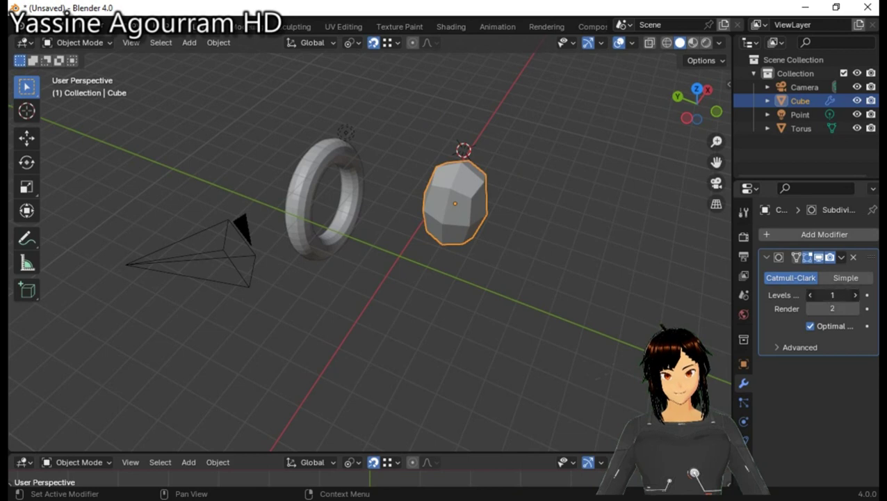
left_click(855, 294)
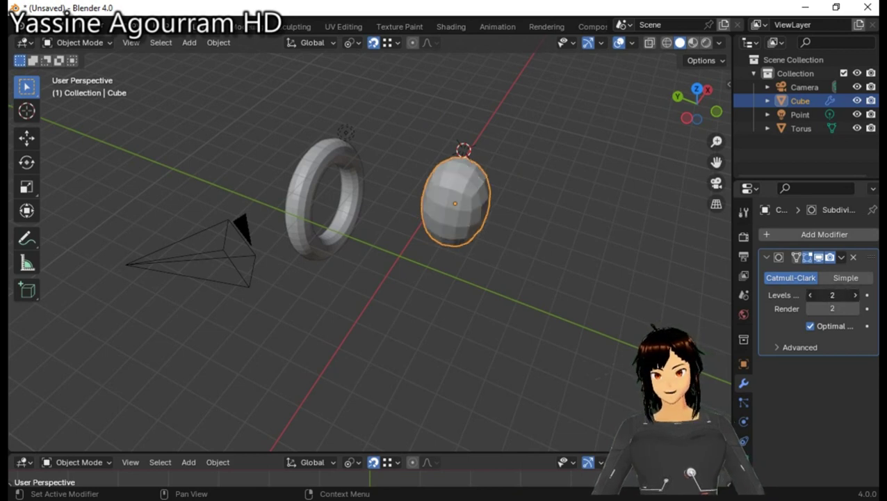
left_click(855, 295)
left_click(855, 294)
left_click(855, 295)
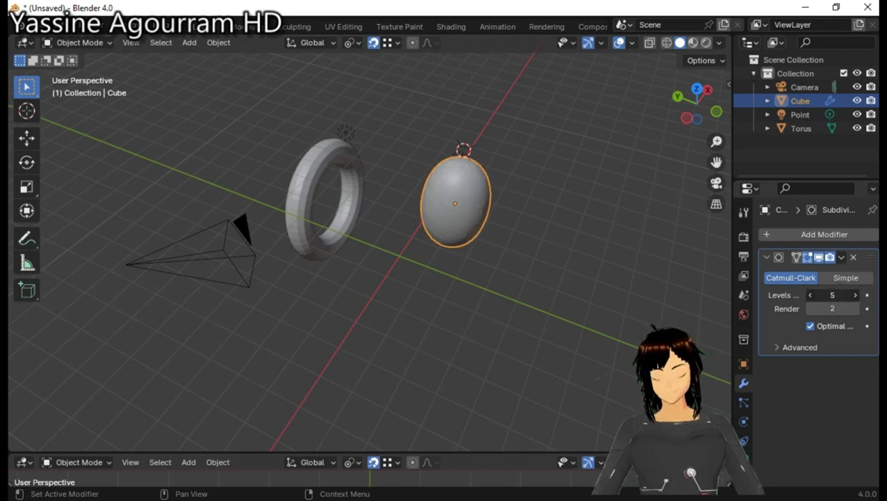
double_click(829, 308)
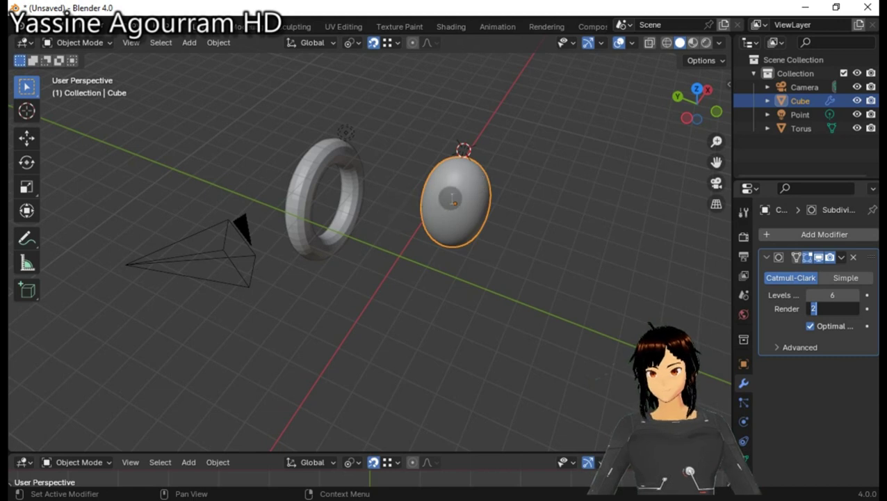
key("Return")
Stretch the smoothed cube along its local Z axis into an elongated oval.
key("g")
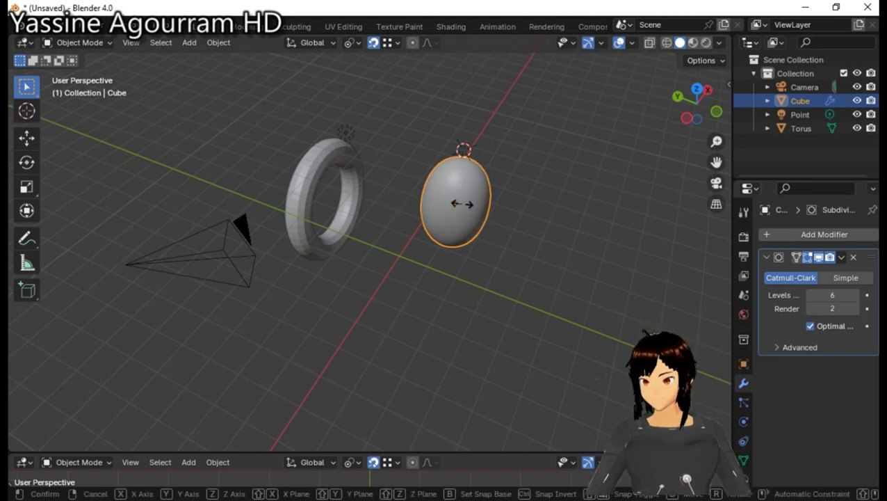
key("s")
key("z")
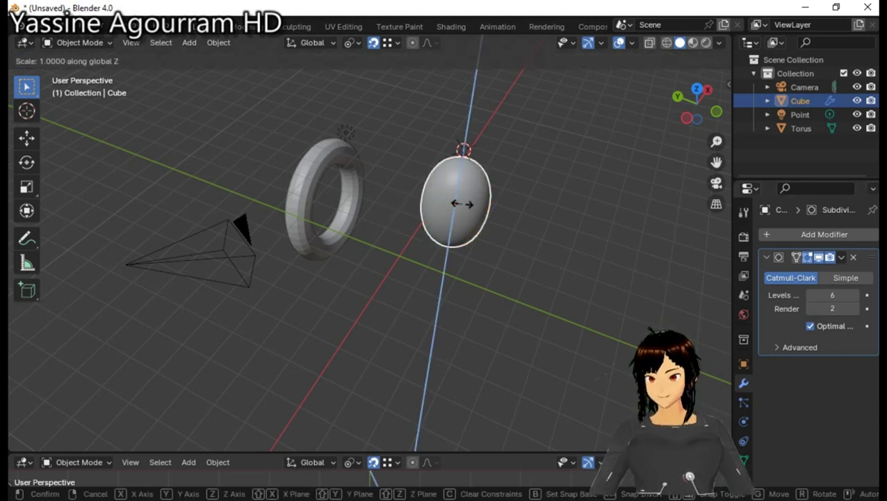
key("z")
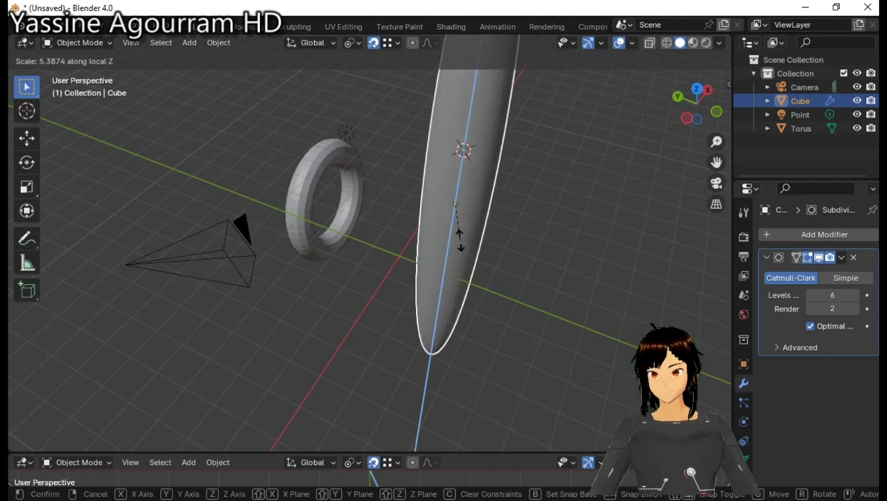
left_click(611, 162)
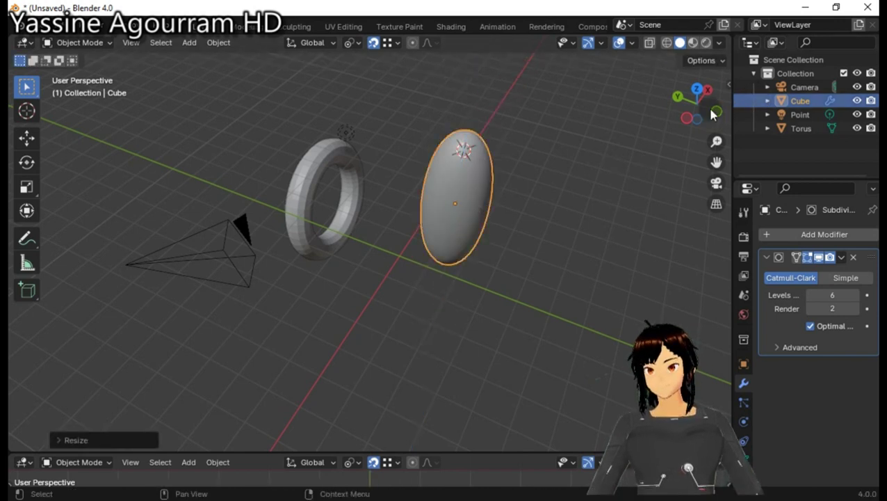
left_click_drag(702, 104, 698, 118)
left_click_drag(55, 128, 32, 116)
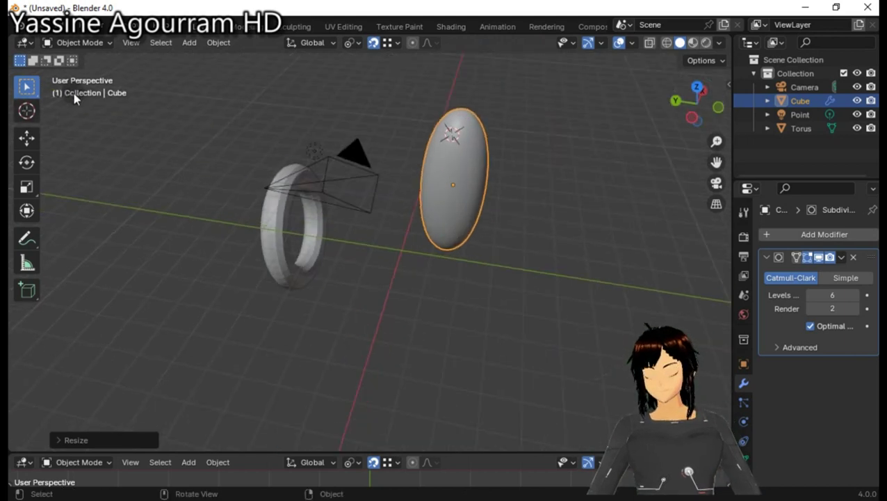
In Edit Mode, select the cube's top face and inset it to form a rim.
left_click(87, 44)
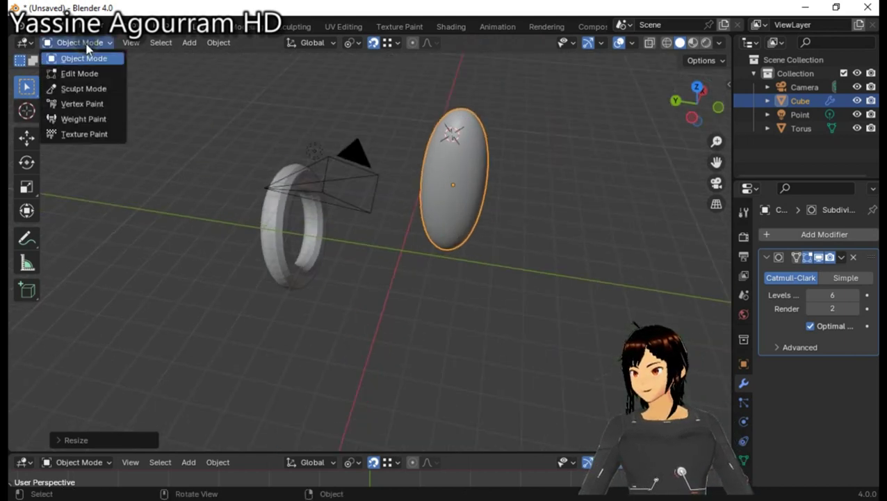
left_click(82, 74)
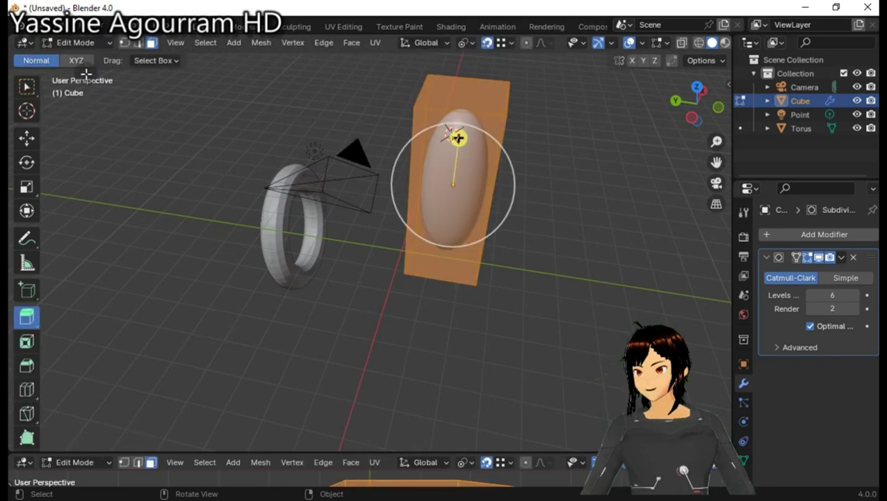
left_click_drag(711, 111, 695, 122)
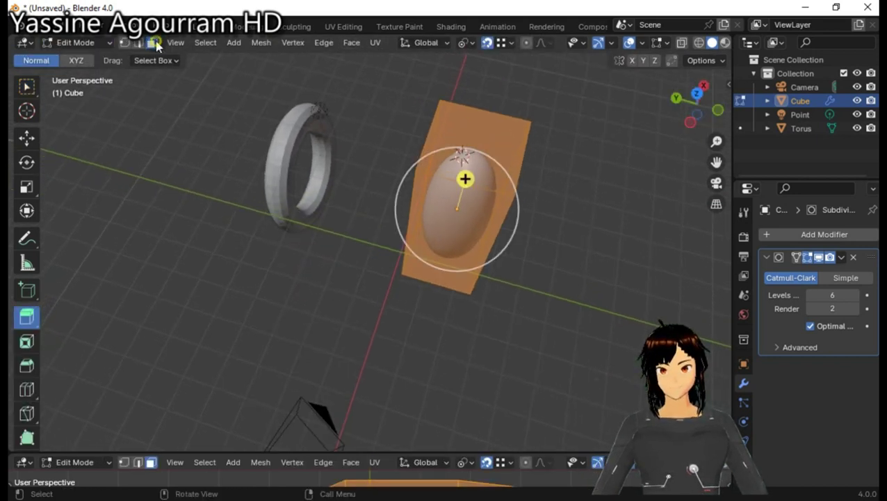
left_click(484, 142)
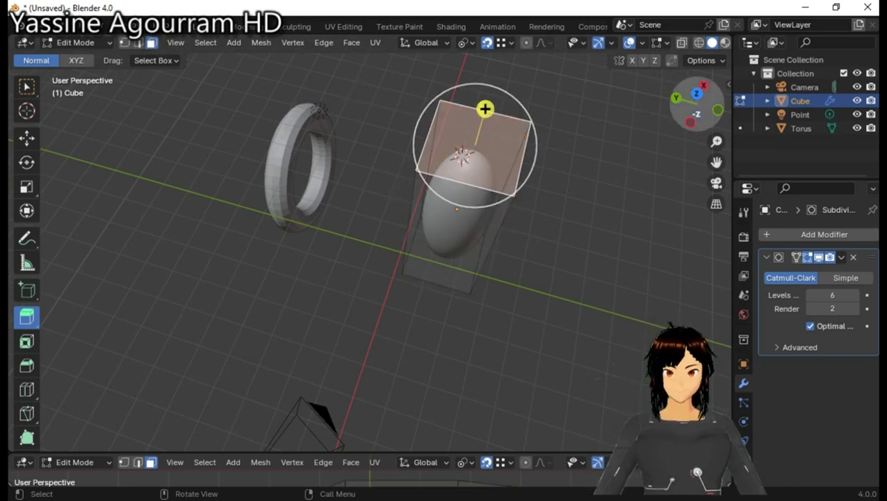
left_click_drag(704, 113, 689, 111)
left_click_drag(659, 76, 659, 77)
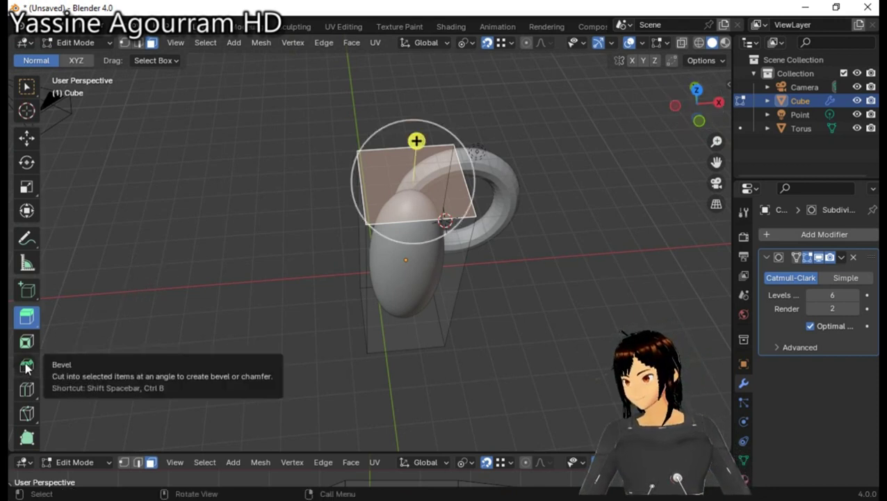
left_click(27, 341)
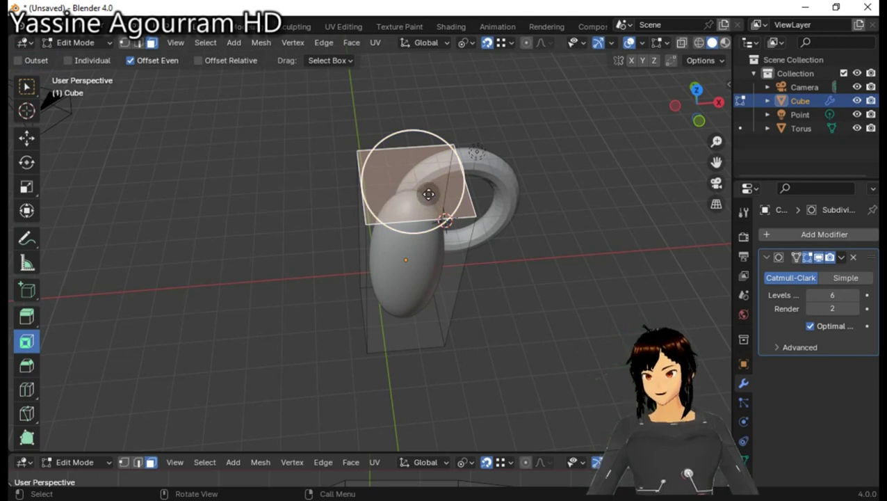
left_click_drag(425, 188, 419, 183)
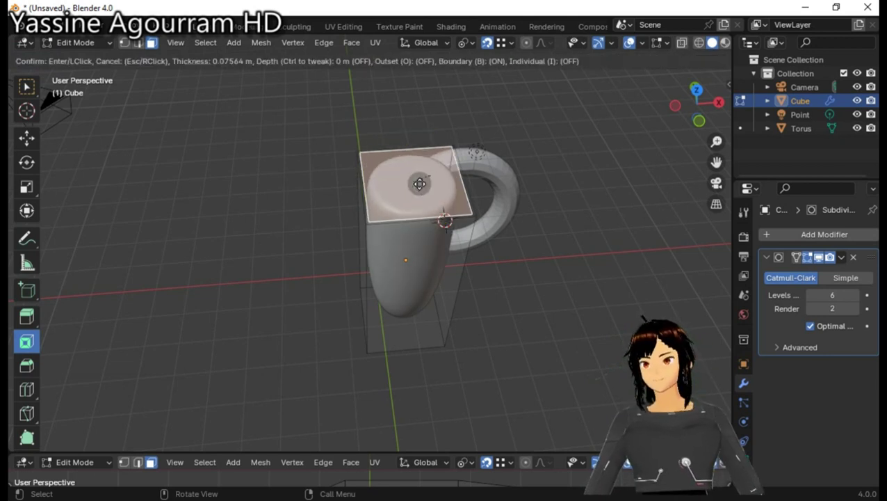
middle_click_drag(420, 183, 358, 213)
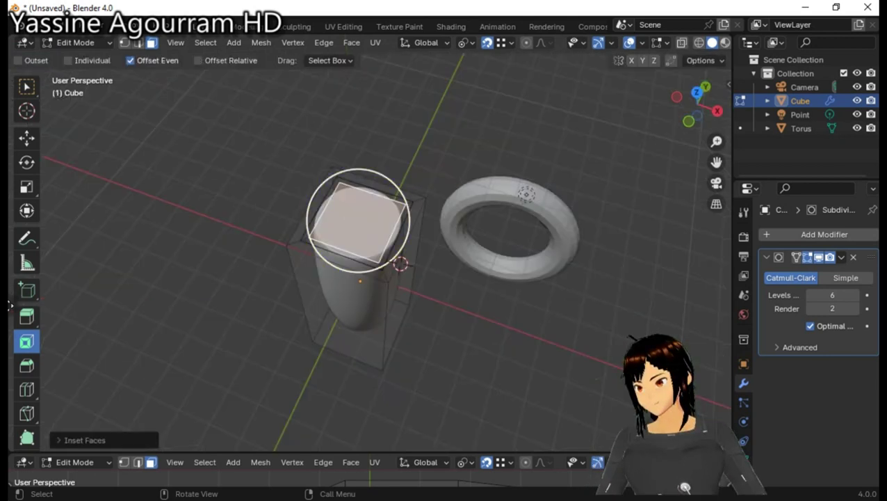
Extrude the inset face downward into the shape to hollow out the cup.
left_click(26, 317)
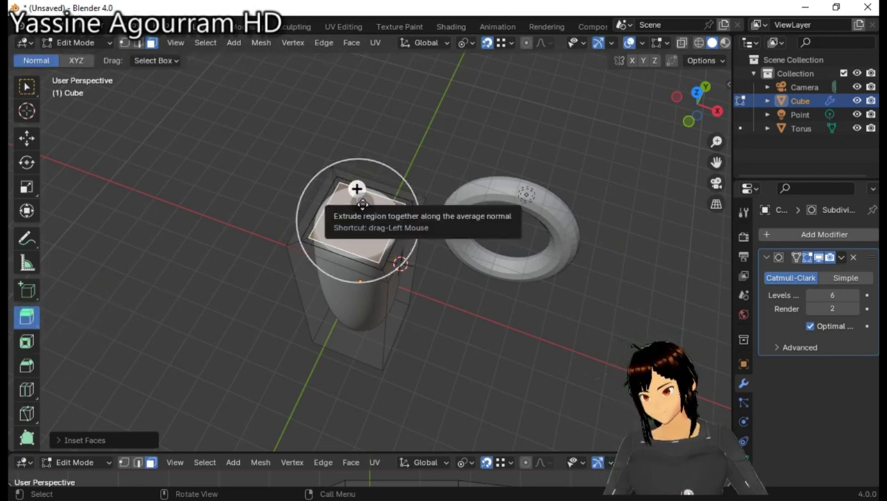
left_click_drag(362, 204, 362, 229)
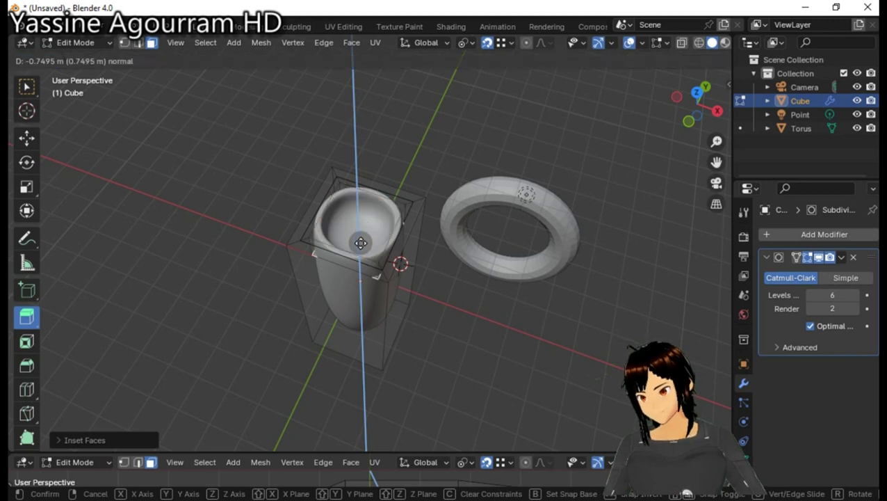
left_click_drag(360, 243, 369, 336)
middle_click_drag(369, 335, 372, 168)
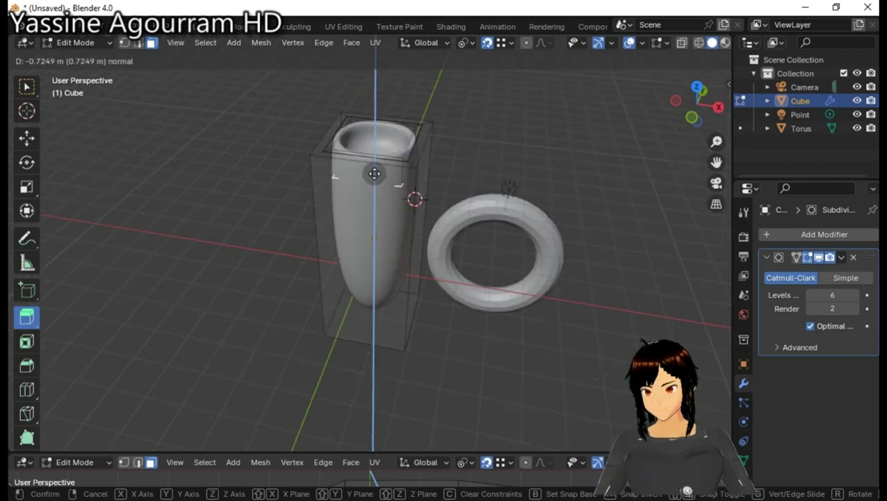
left_click_drag(372, 168, 376, 236)
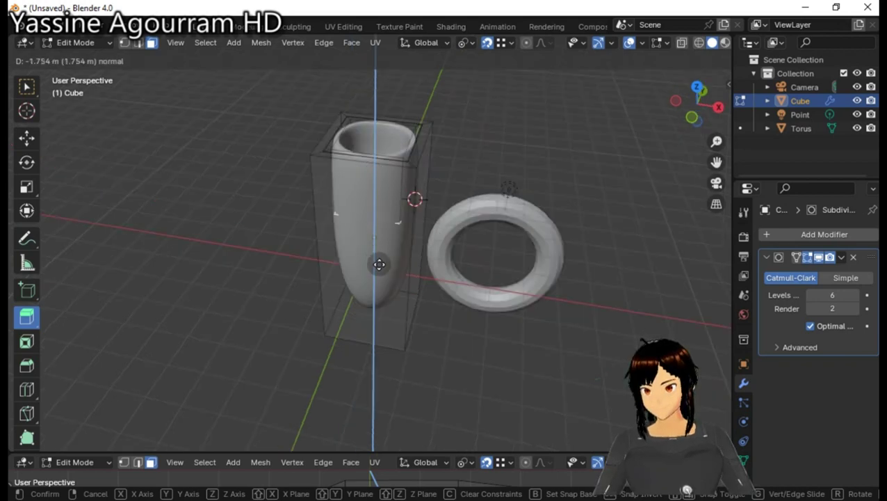
left_click(376, 237)
Extrude the bottom face about 1 m downward to lengthen the base.
mouse_move(376, 237)
middle_mouse_down()
mouse_move(417, 230)
mouse_move(553, 124)
middle_mouse_up()
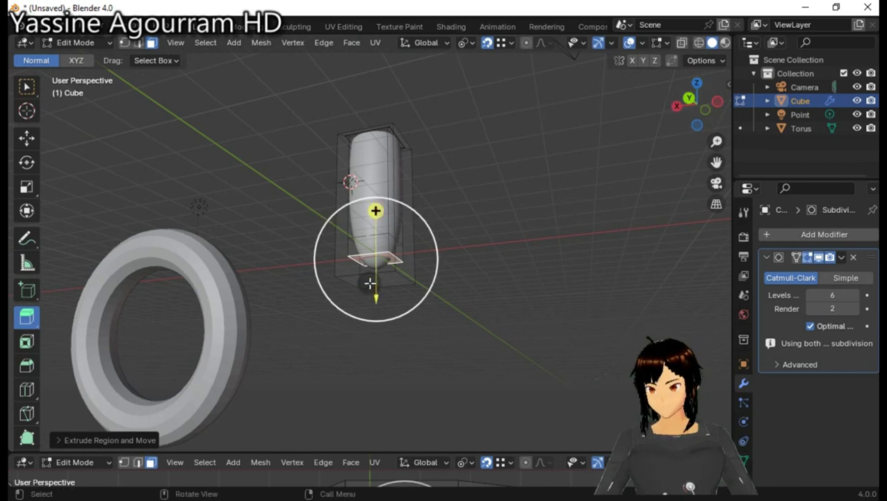
key("ctrl+z")
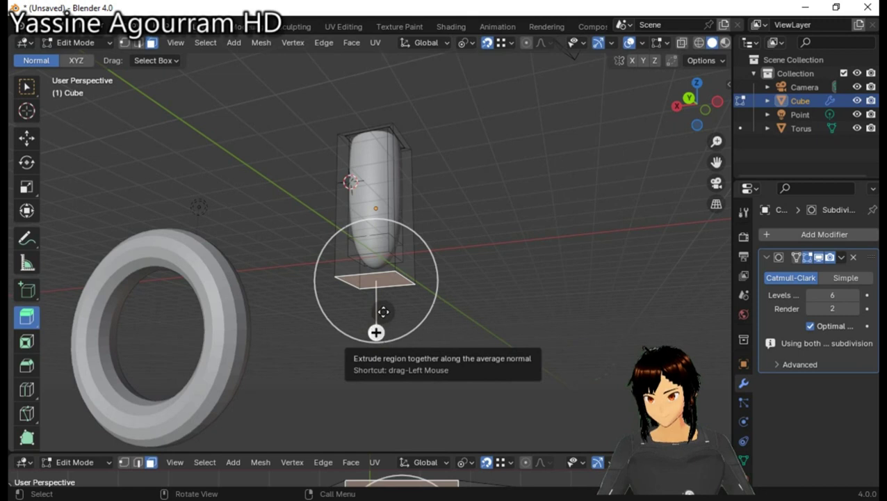
left_click_drag(383, 312, 384, 301)
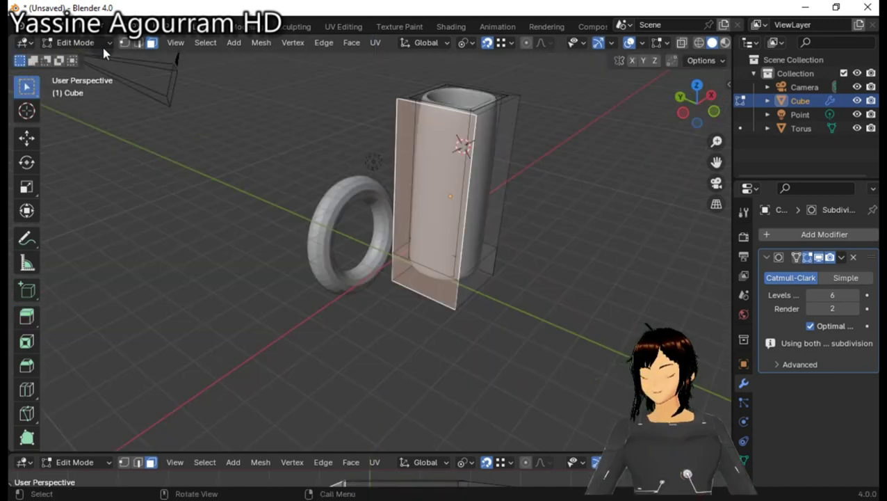
left_click(101, 44)
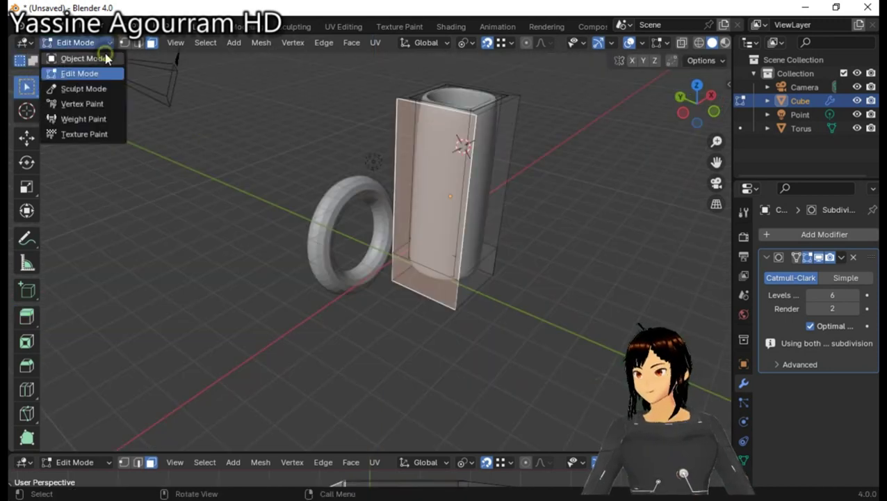
Return to Object Mode, shorten the cup to 0.839 along Z, and add a new mesh object.
key("Tab")
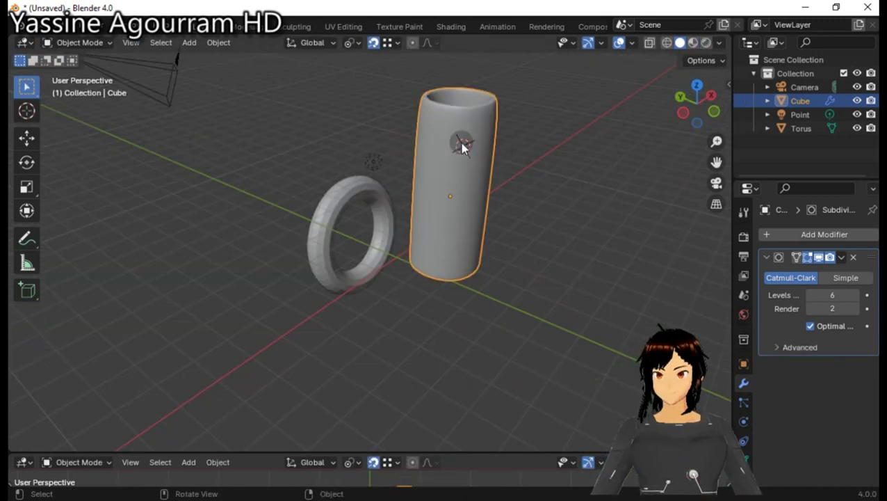
middle_click_drag(471, 137, 457, 166)
key("s")
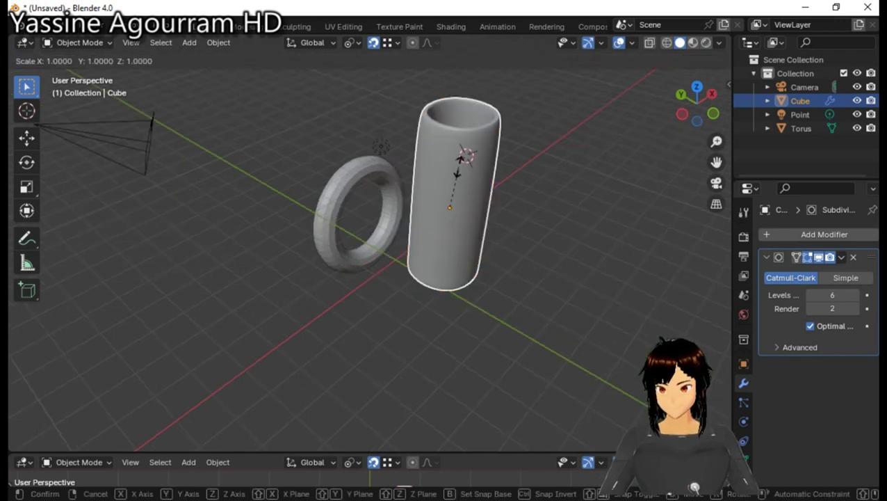
key("z")
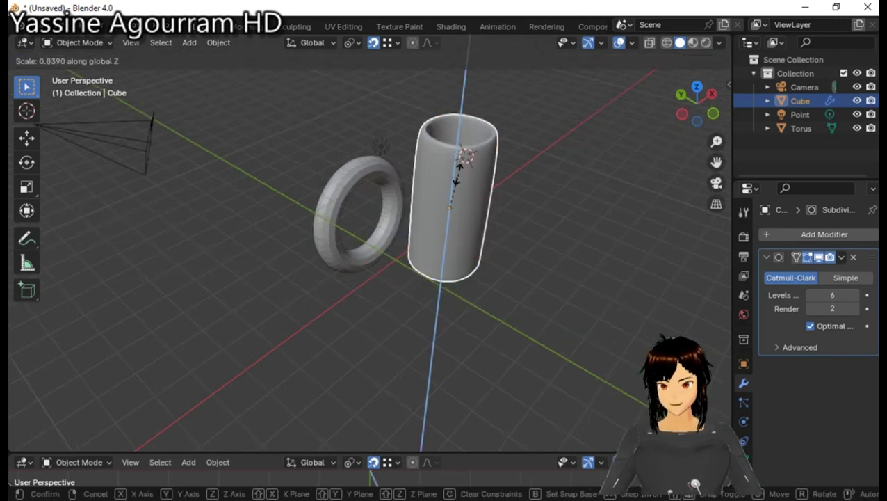
left_click(457, 185)
mouse_move(457, 184)
middle_mouse_down()
mouse_move(459, 209)
mouse_move(490, 166)
middle_mouse_up()
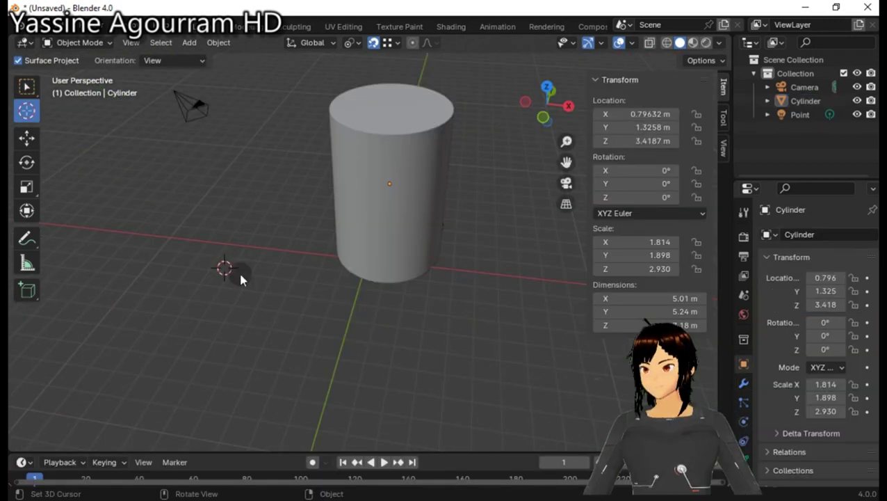
key("shift+a")
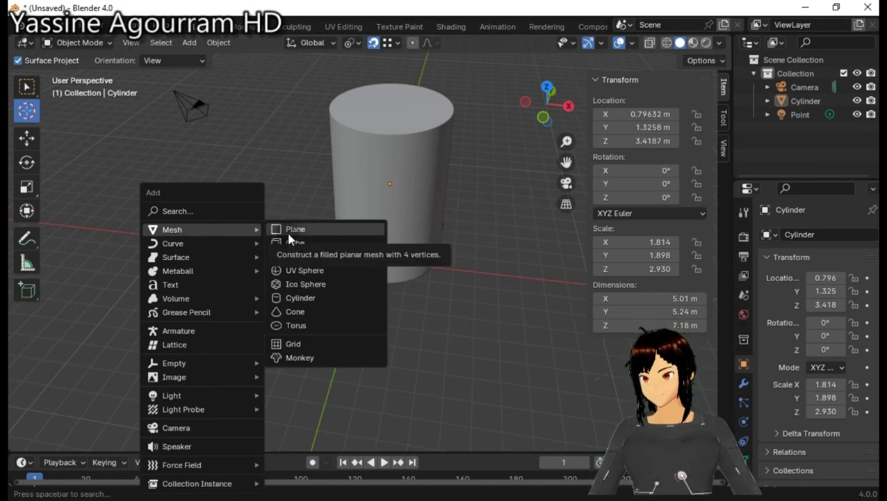
left_click(316, 327)
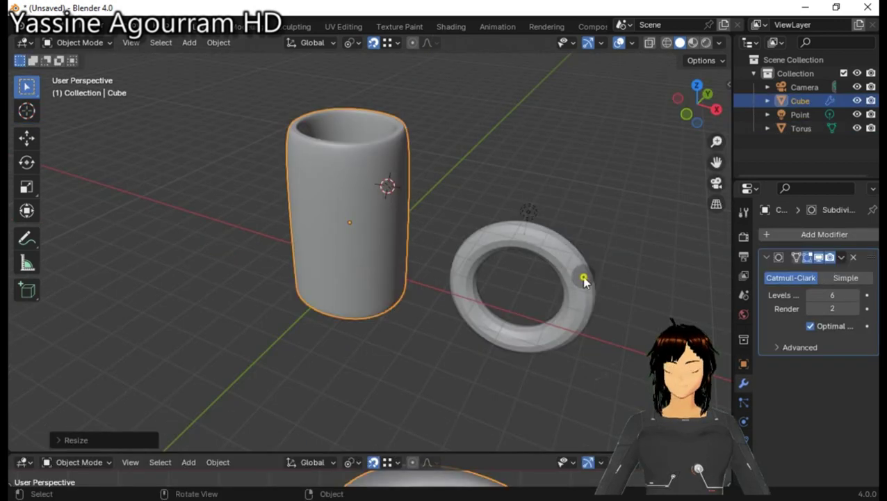
Select the torus and set its Z location to 1 m in the sidebar.
left_click(580, 292)
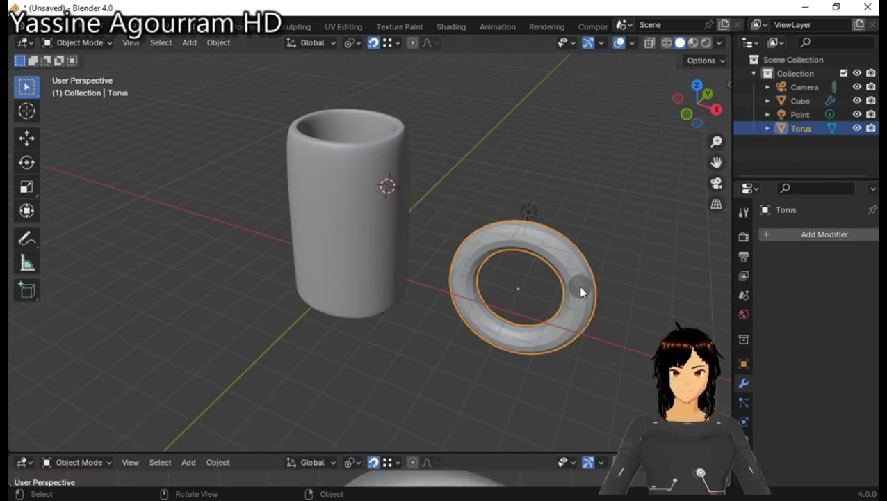
left_click_drag(696, 103, 647, 152)
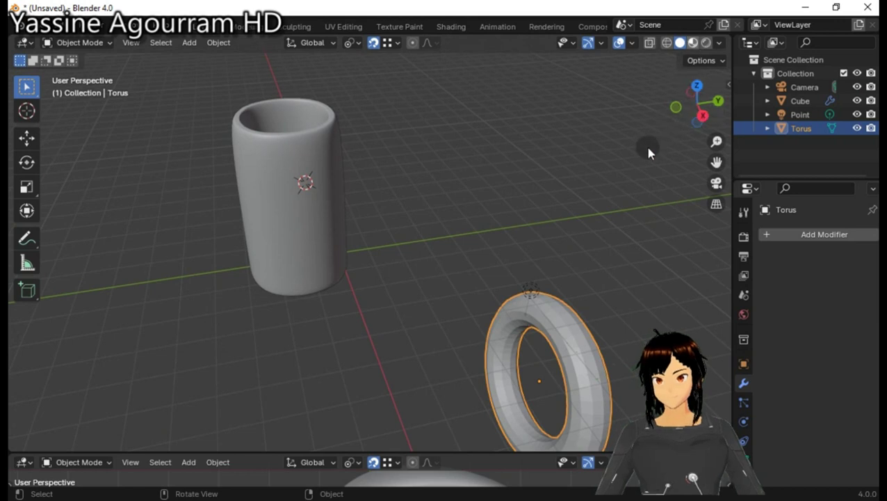
key("n")
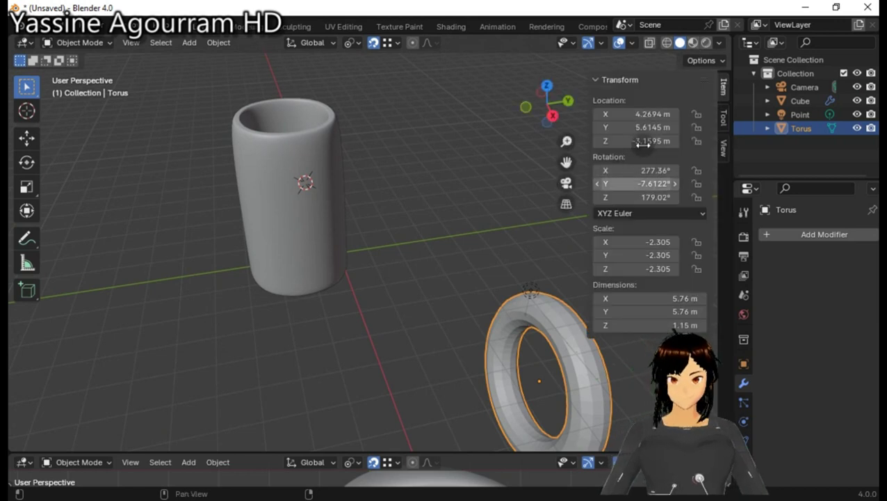
left_click(644, 142)
left_click_drag(644, 142, 576, 143)
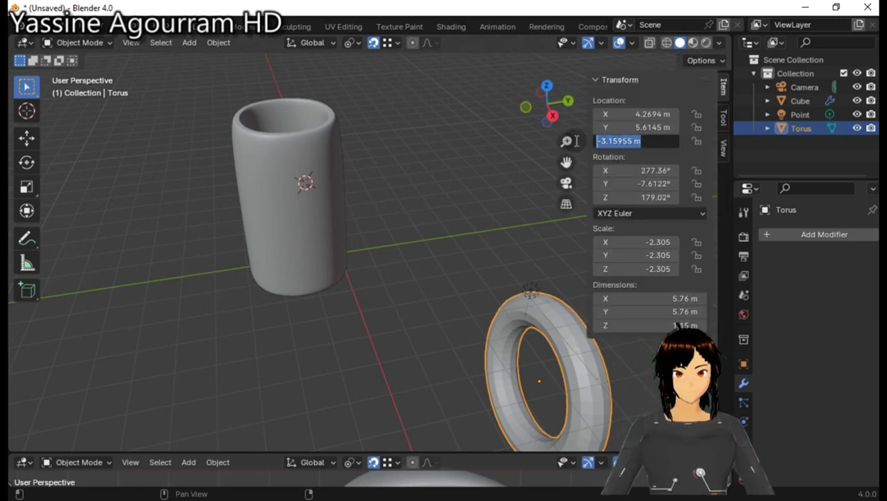
key("BackSpace")
type("1")
key("Return")
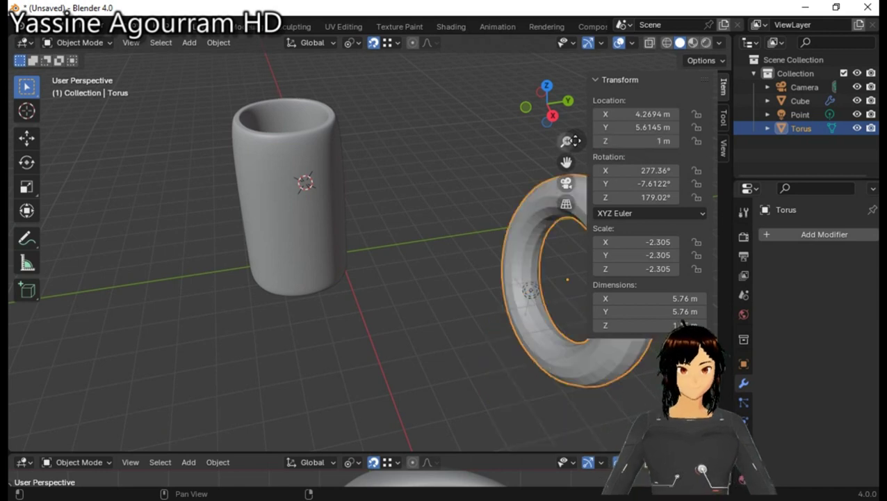
key("n")
Shrink the torus to 0.862 and move it about 0.446 m along Y beside the cup.
mouse_move(695, 104)
left_mouse_down()
mouse_move(674, 111)
mouse_move(588, 193)
left_mouse_up()
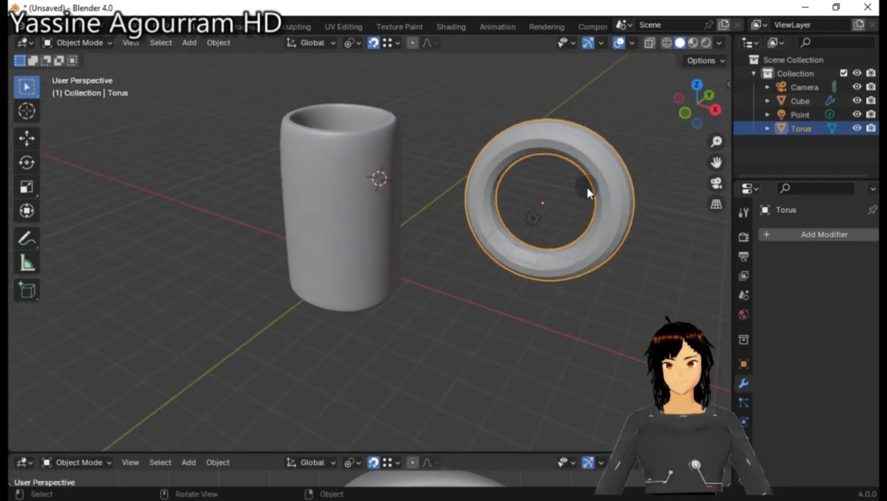
key("s")
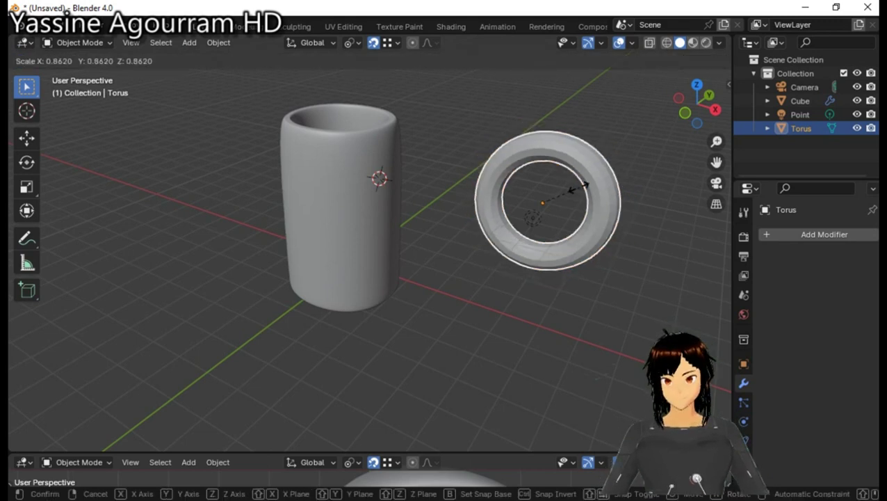
left_click(563, 201)
key("g")
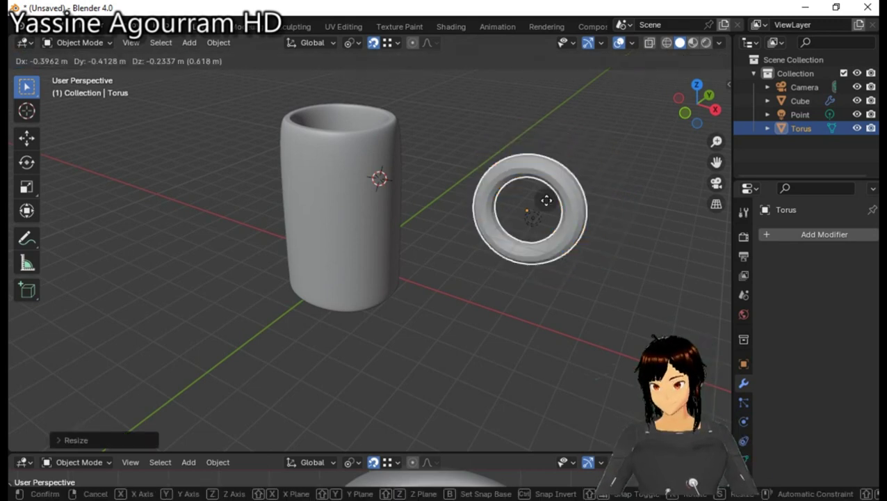
key("y")
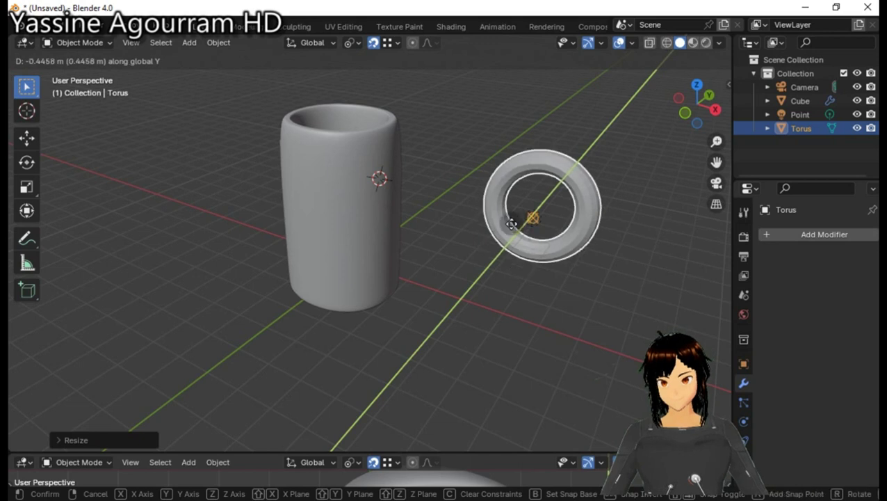
left_click(511, 222)
middle_click_drag(511, 221, 473, 233)
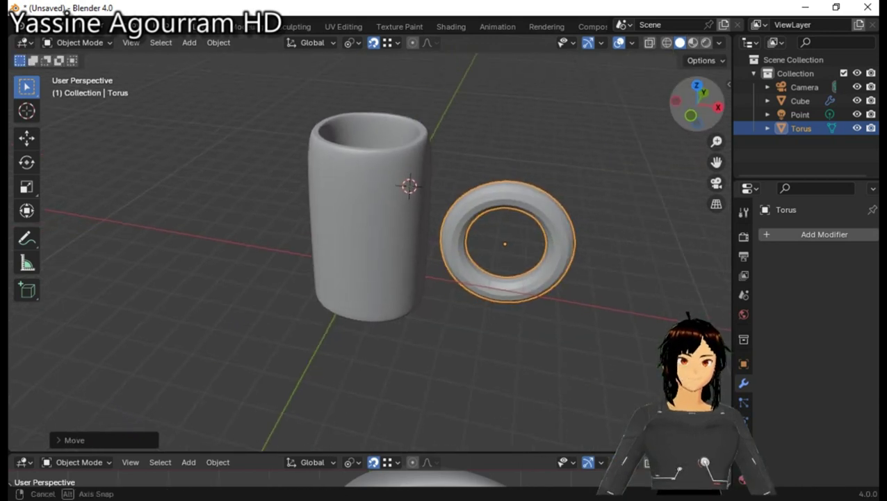
left_click_drag(696, 105, 655, 109)
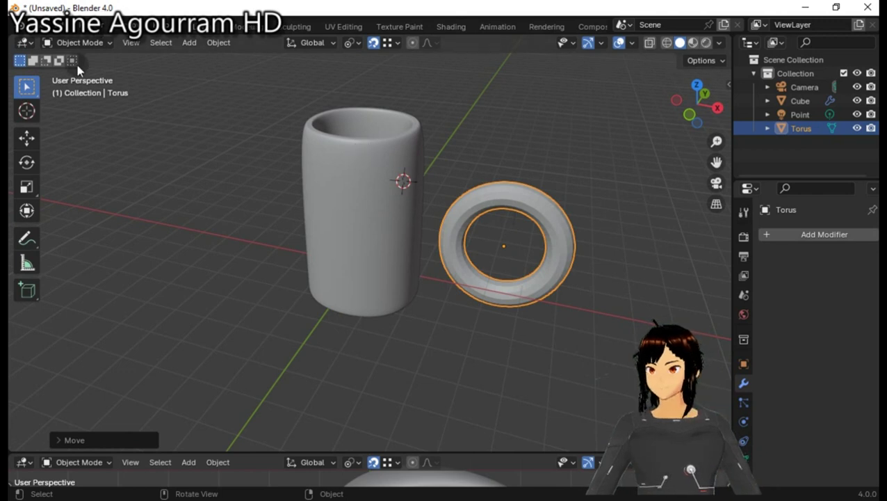
In Edit Mode, box-select one half of the torus's vertices.
left_click(82, 43)
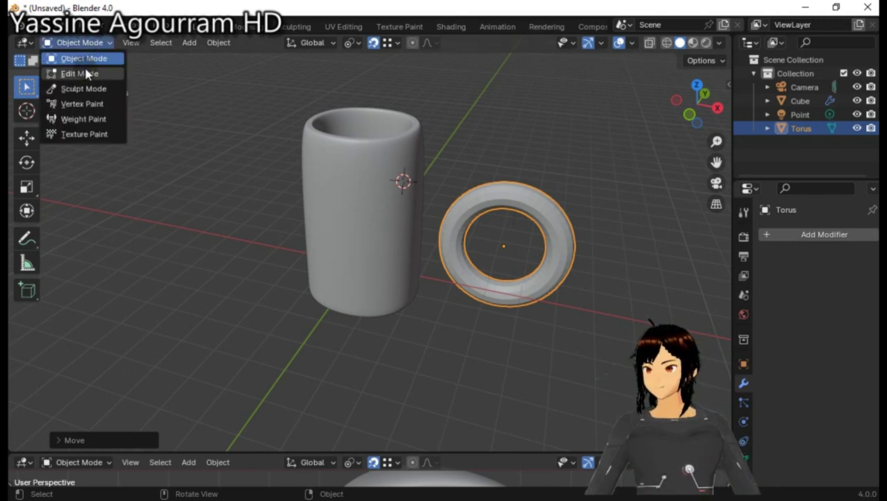
left_click(82, 73)
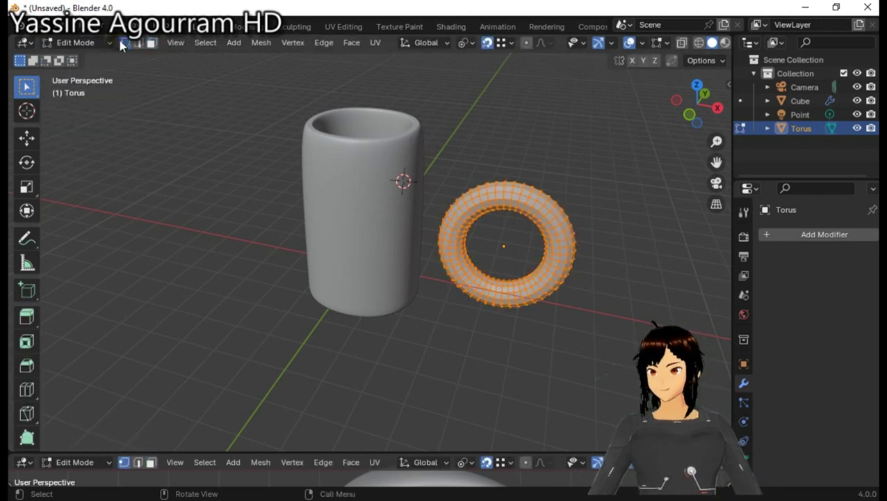
left_click(560, 175)
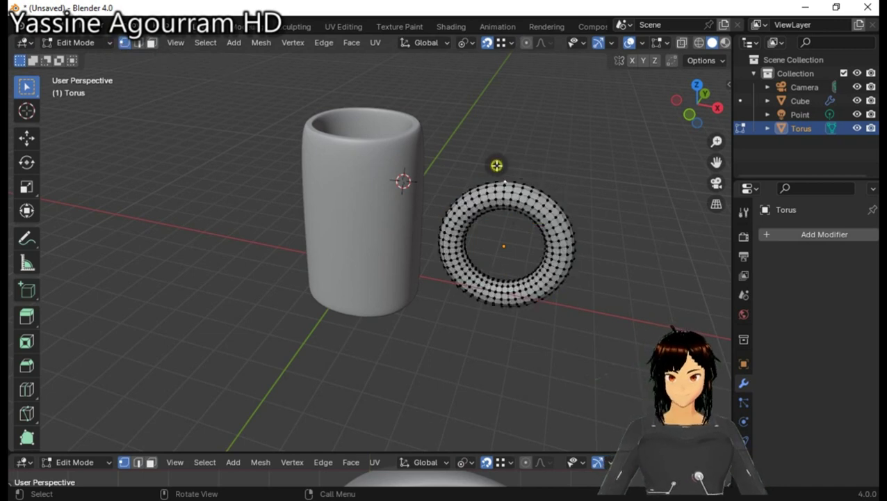
left_click_drag(496, 165, 436, 318)
mouse_move(691, 103)
left_mouse_down()
mouse_move(737, 104)
mouse_move(345, 144)
left_mouse_up()
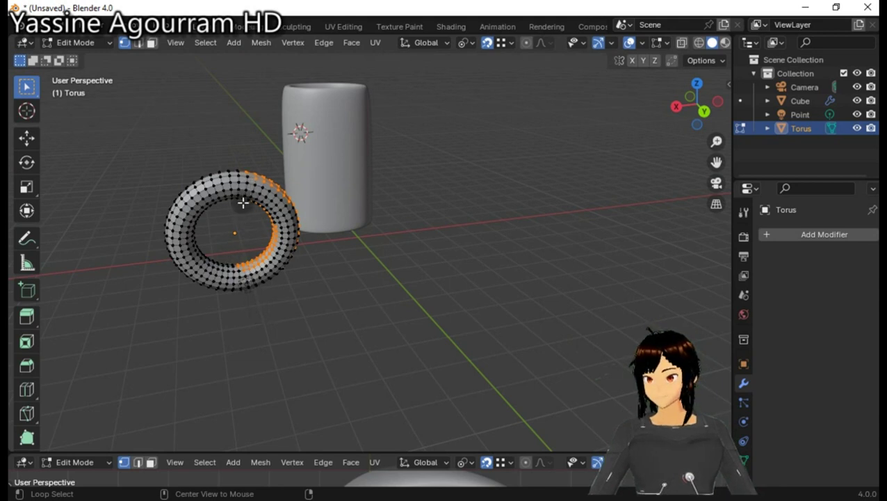
right_click_drag(248, 255, 246, 248, "ctrl")
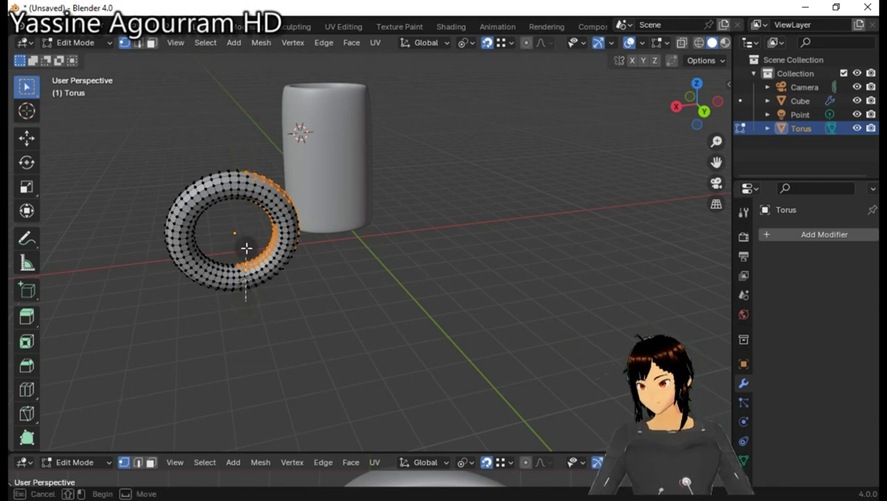
left_click_drag(246, 244, 300, 174)
middle_click_drag(305, 238, 619, 138)
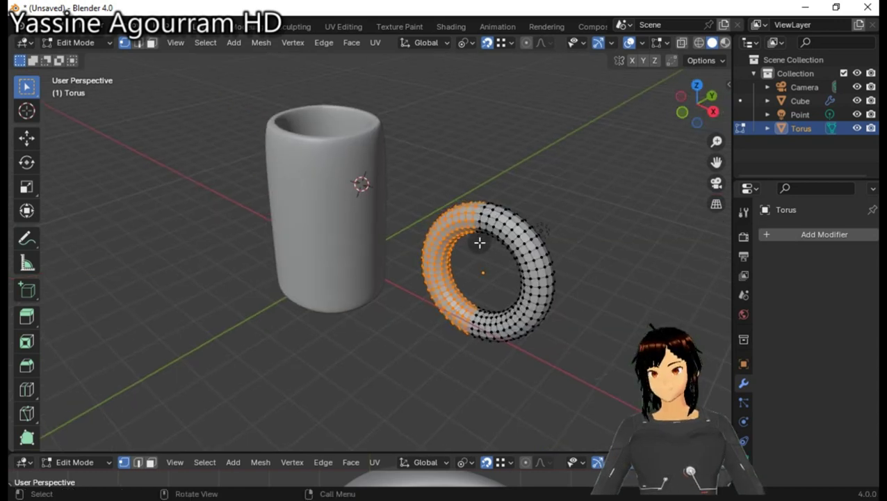
Delete the selected vertices, leaving a C-shaped half ring, and return to Object Mode.
key("x")
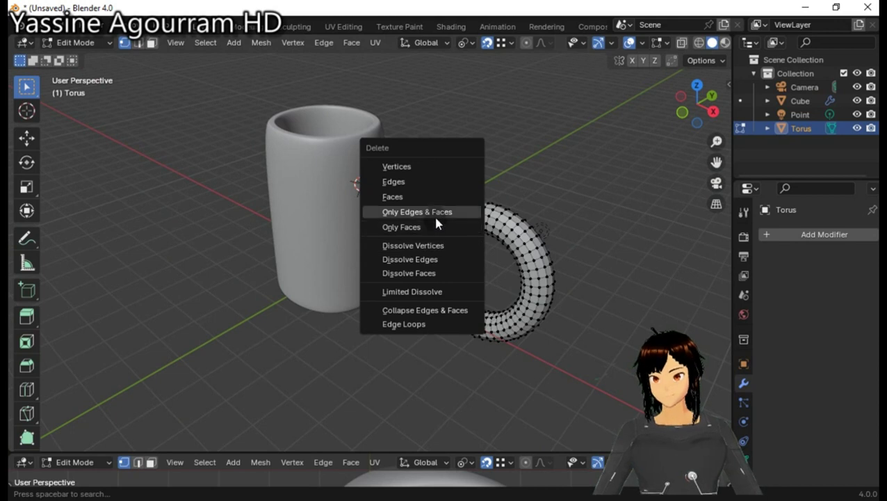
left_click(435, 167)
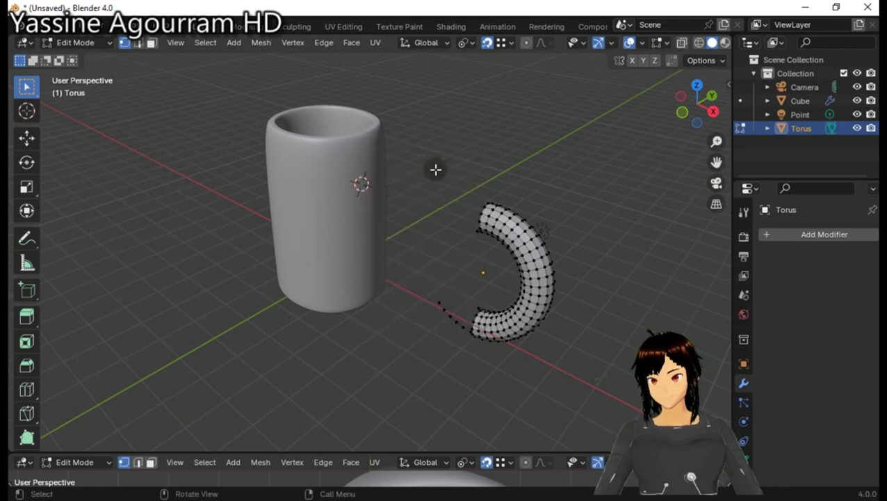
middle_click_drag(436, 170, 45, 96)
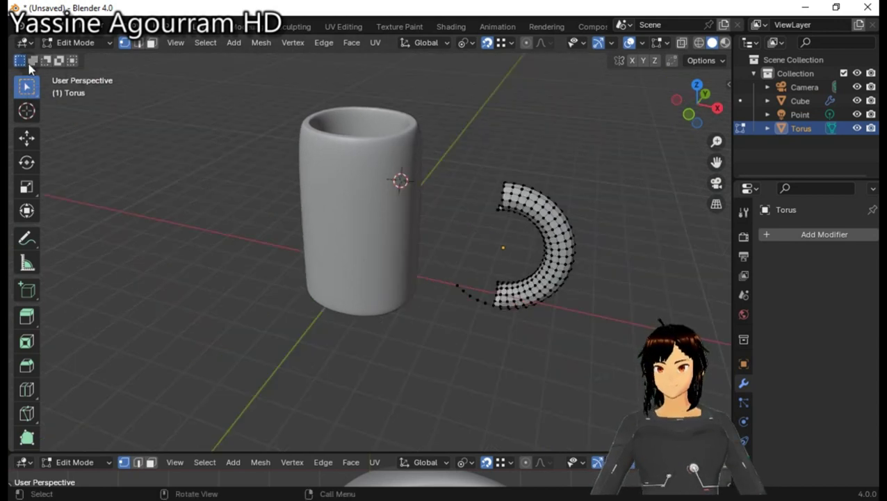
left_click(81, 44)
left_click(92, 59)
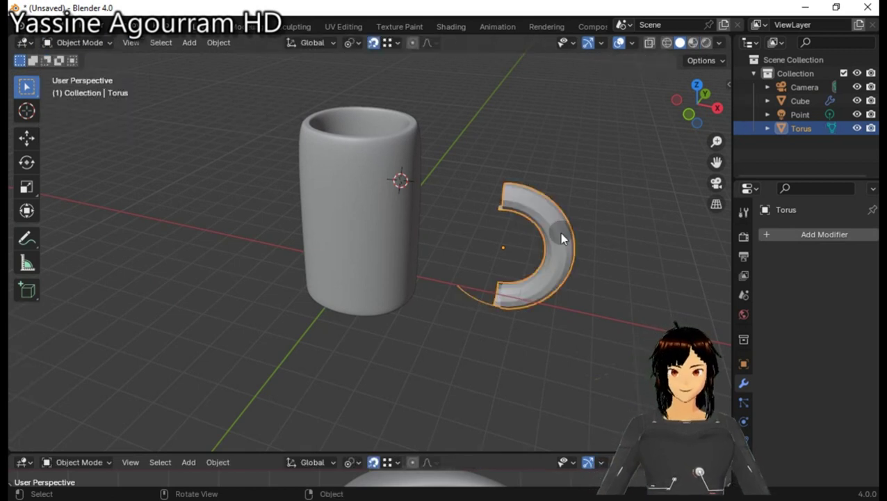
Move the half ring against the mug's side, resize it slightly, and tilt it about Y.
key("g")
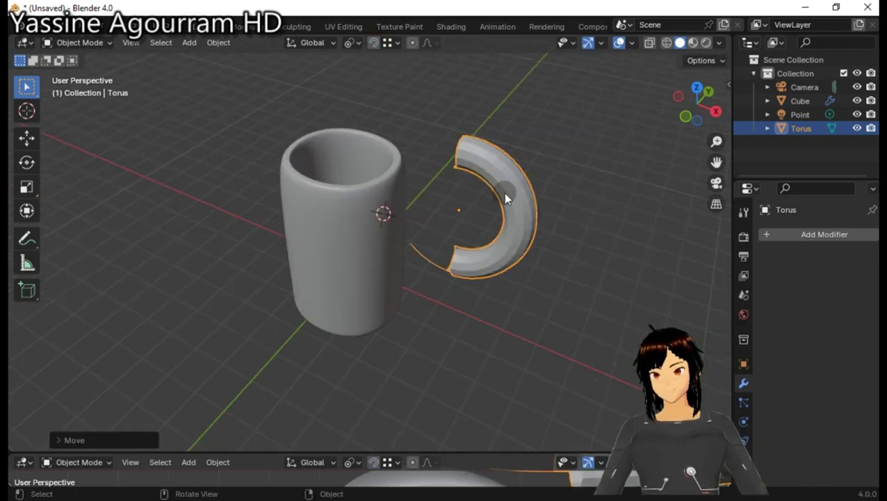
key("g")
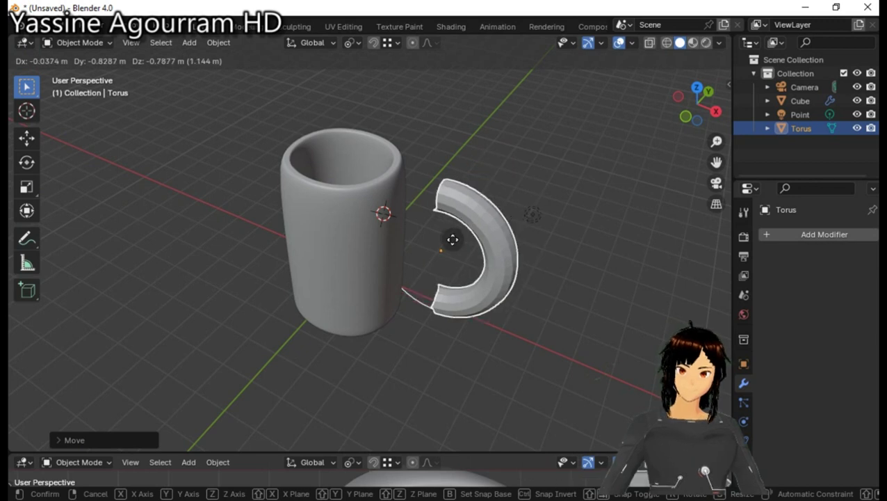
left_click(445, 236)
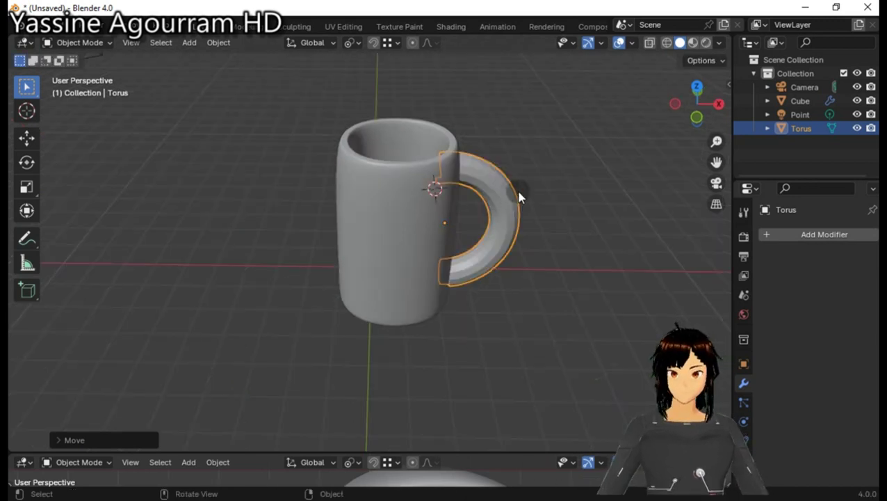
key("s")
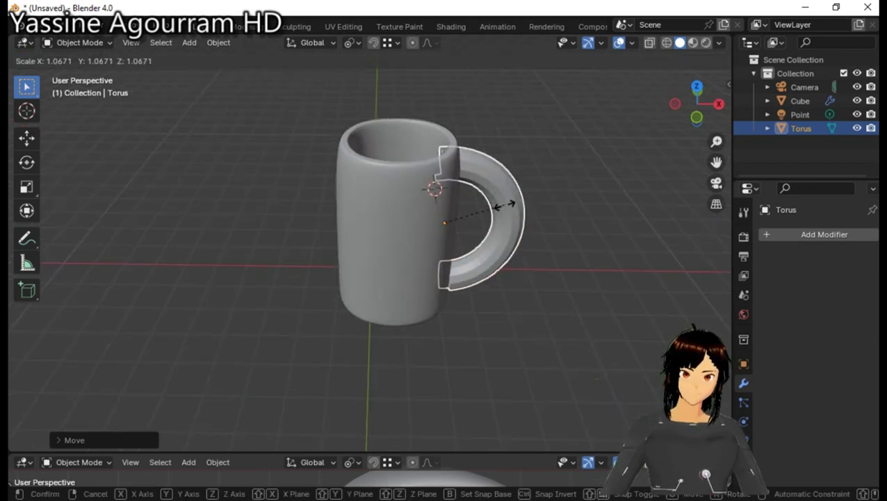
left_click(464, 192)
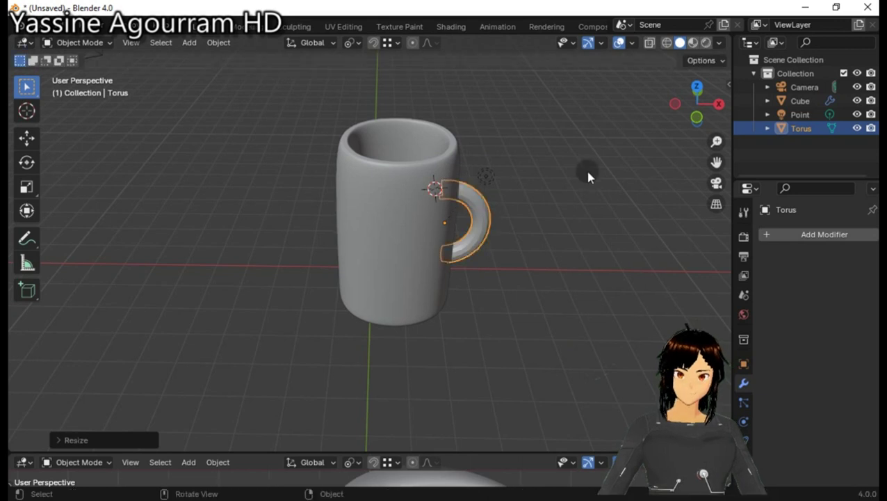
mouse_move(485, 176)
middle_mouse_down()
mouse_move(431, 266)
mouse_move(256, 167)
middle_mouse_up()
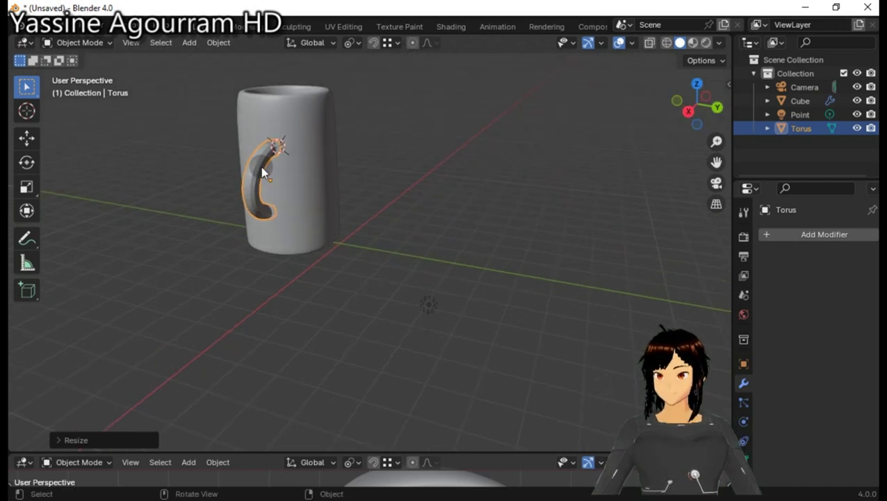
key("r")
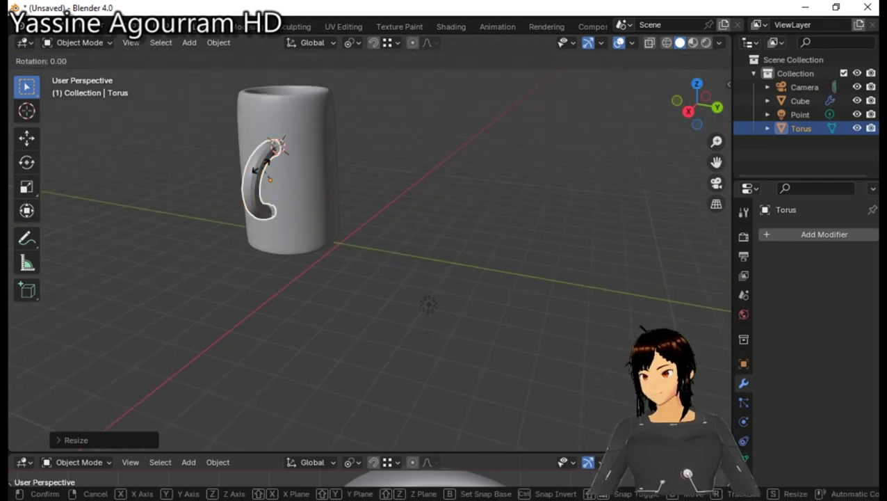
key("y")
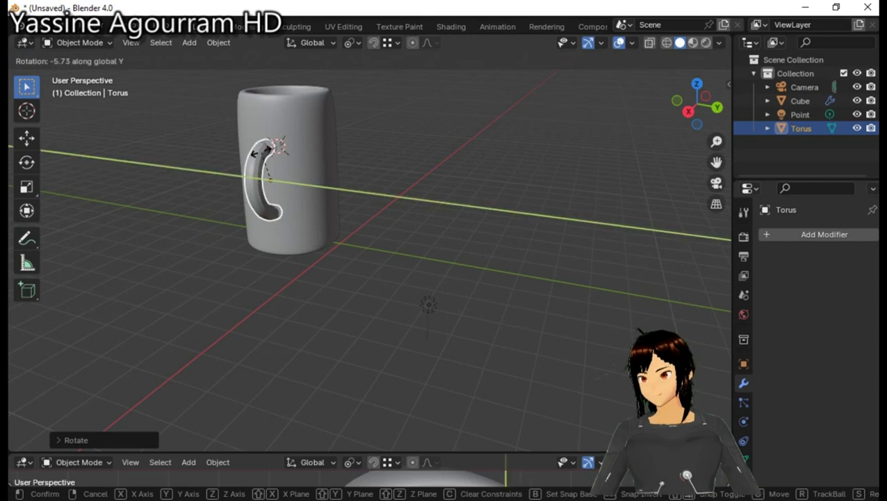
left_click(271, 160)
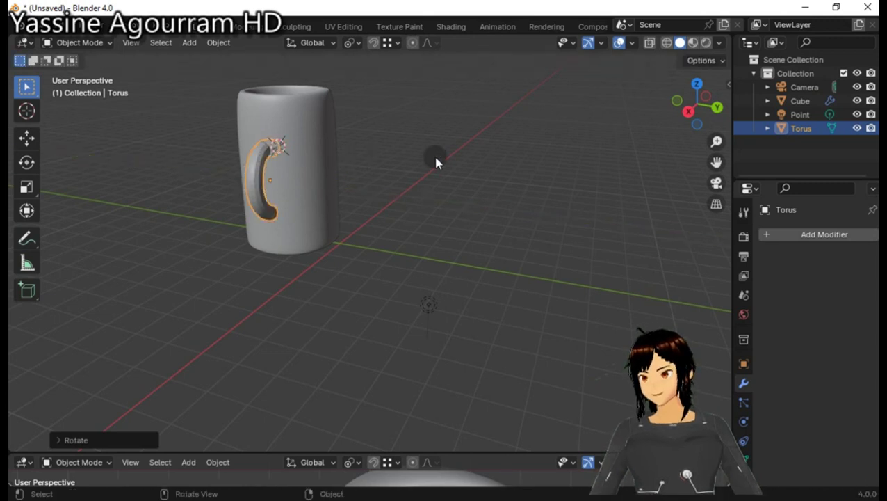
Place the 3D cursor on the handle and give the mug body smooth shading.
left_click(425, 203)
mouse_move(426, 203)
middle_mouse_down()
mouse_move(336, 112)
mouse_move(338, 137)
middle_mouse_up()
left_click(338, 137)
key("ctrl+6")
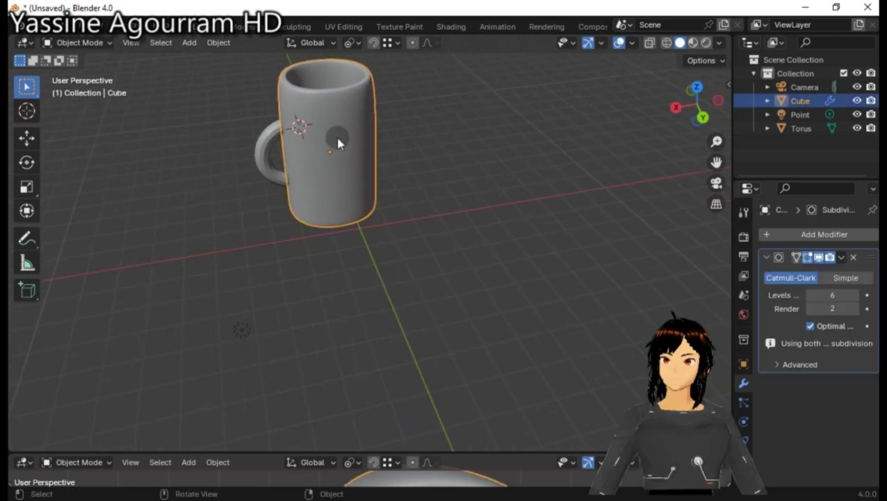
left_click(271, 137, "shift")
left_click(26, 109)
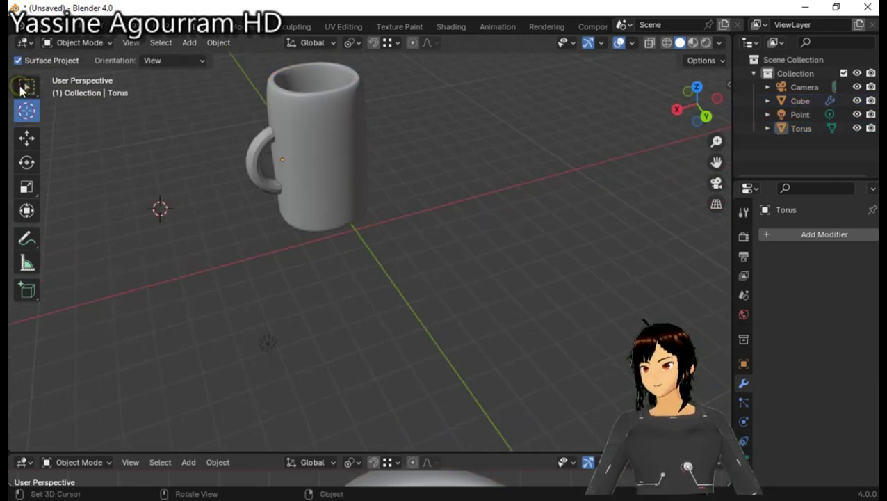
left_click(23, 88)
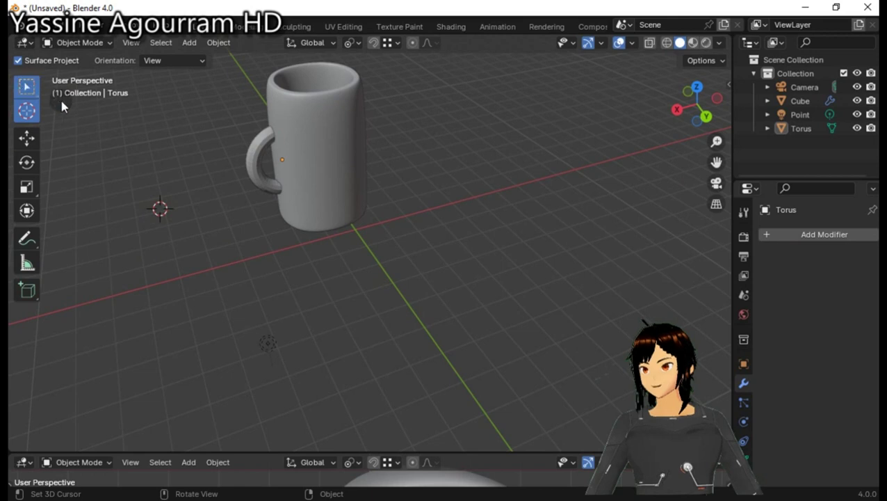
left_click(261, 140)
left_click(259, 140)
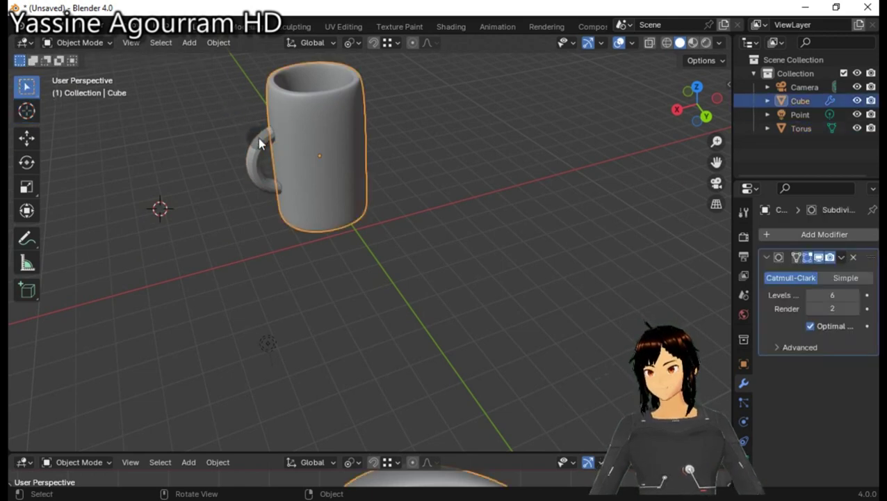
right_click(328, 137)
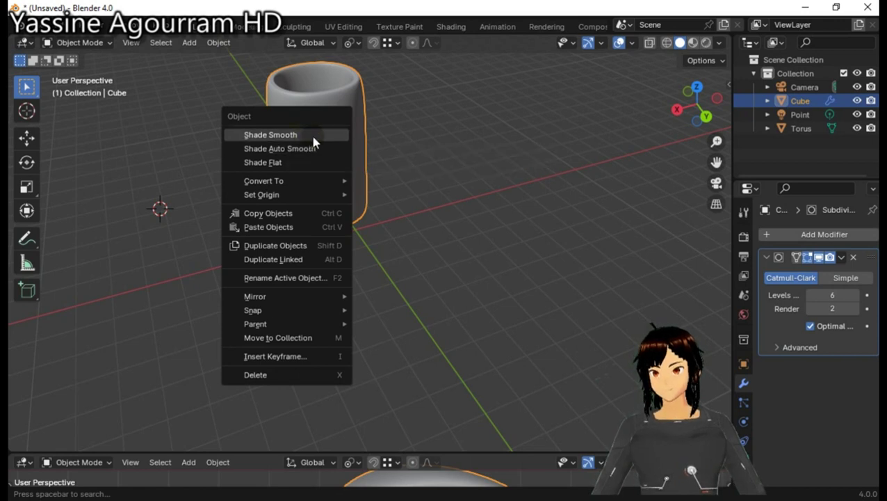
left_click(314, 137)
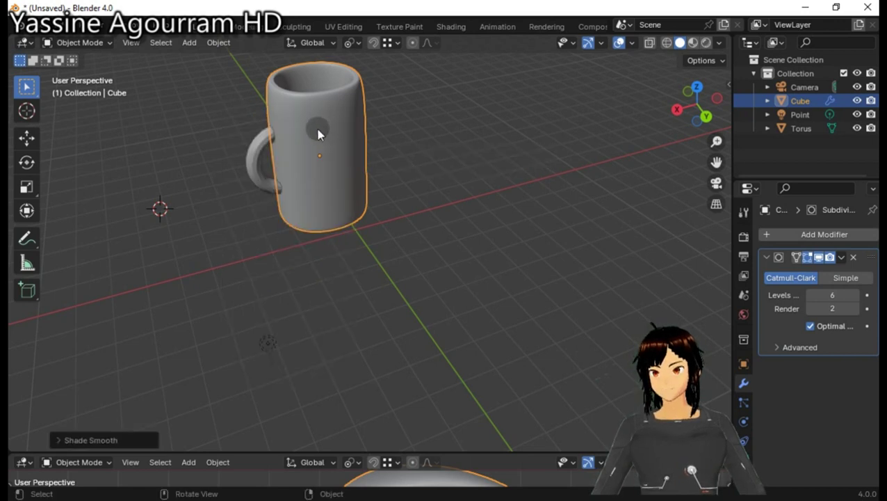
Join the torus handle into the mug body and inspect the combined mug.
left_click(256, 144)
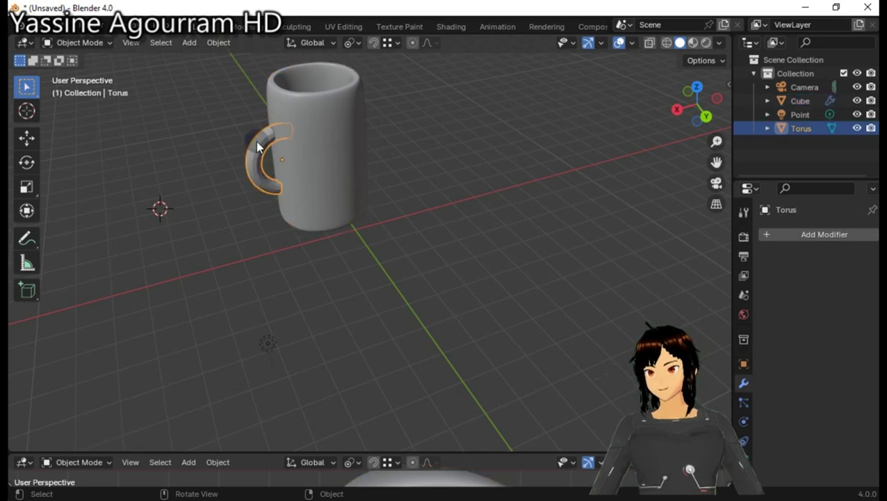
right_click(256, 144)
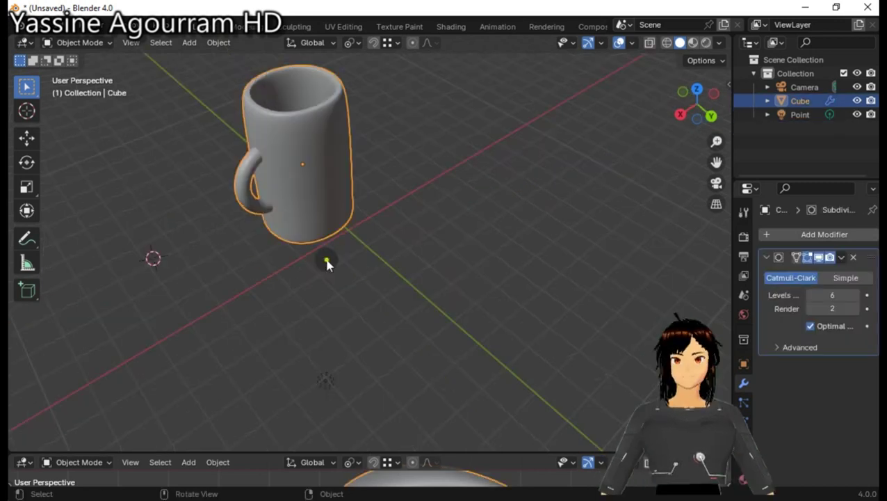
key("alt+a")
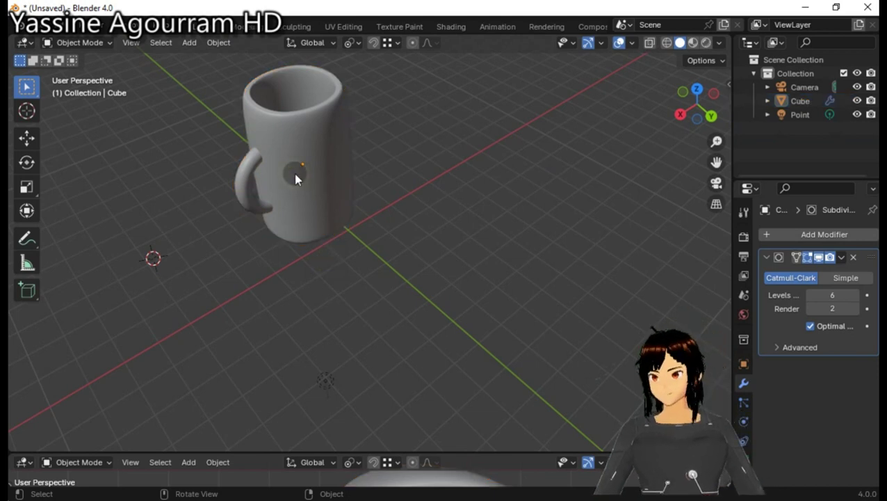
left_click(297, 183)
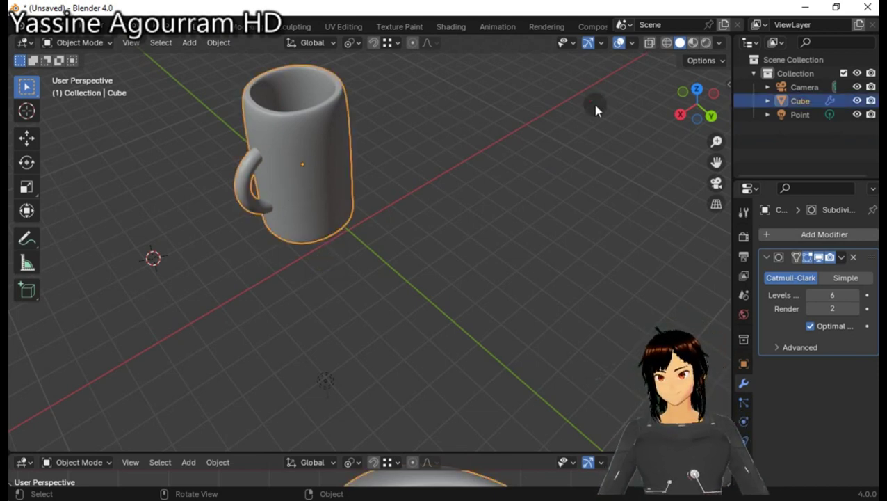
left_click_drag(702, 102, 694, 111)
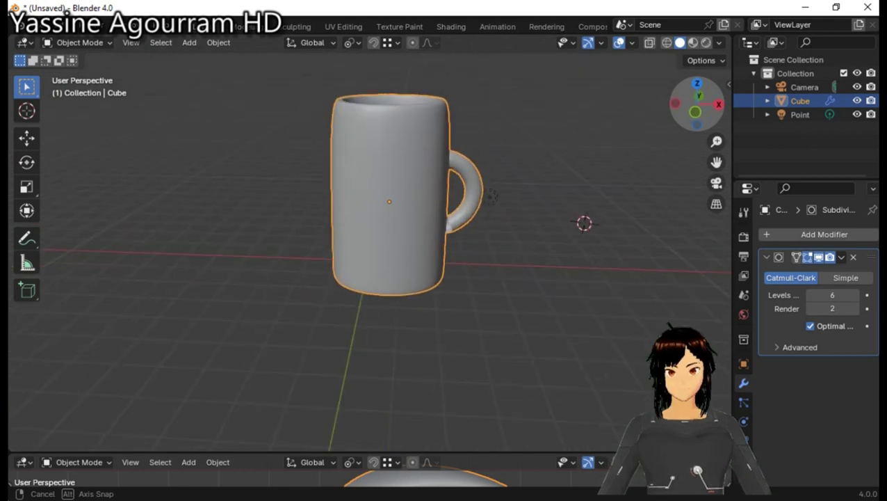
middle_click_drag(495, 182, 495, 150)
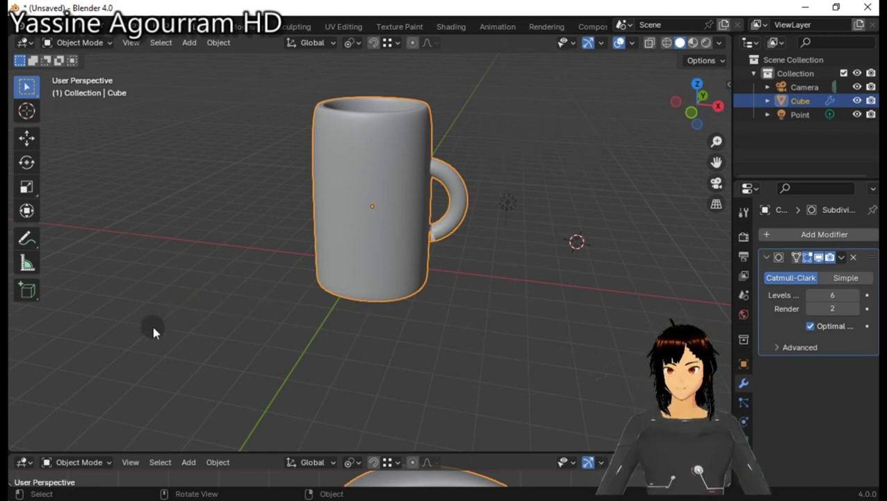
left_click(134, 309)
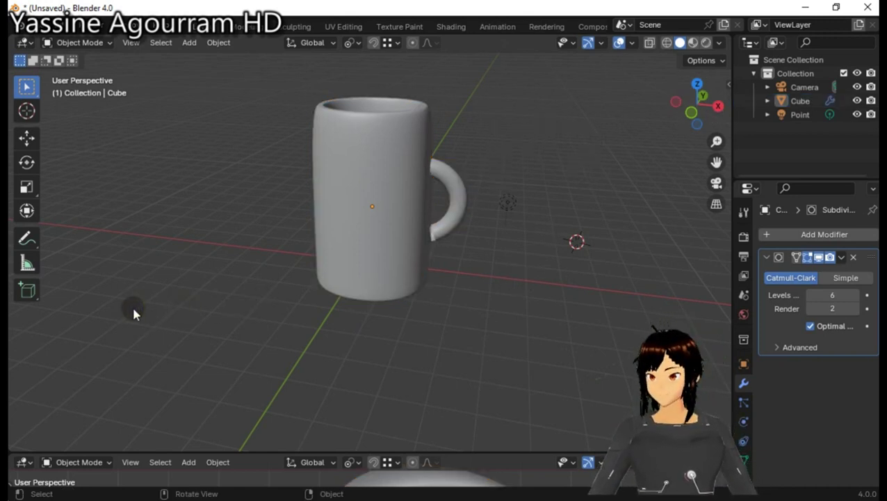
key("shift+a")
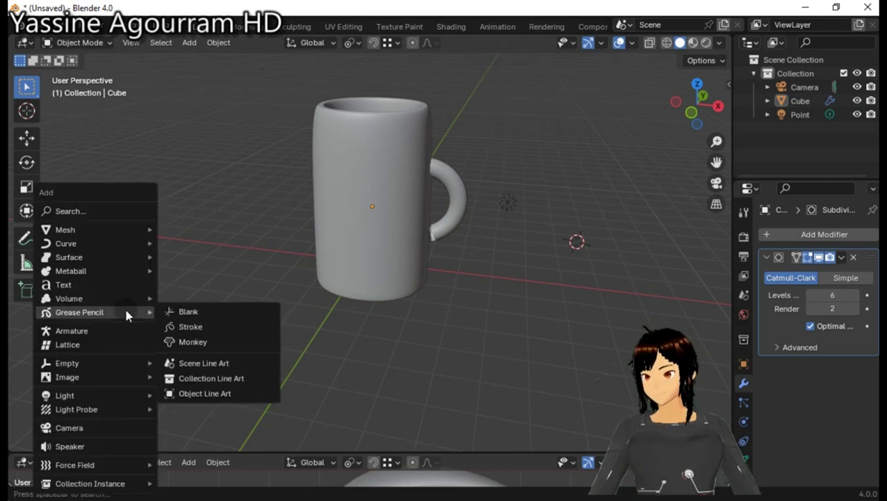
mouse_move(65, 229)
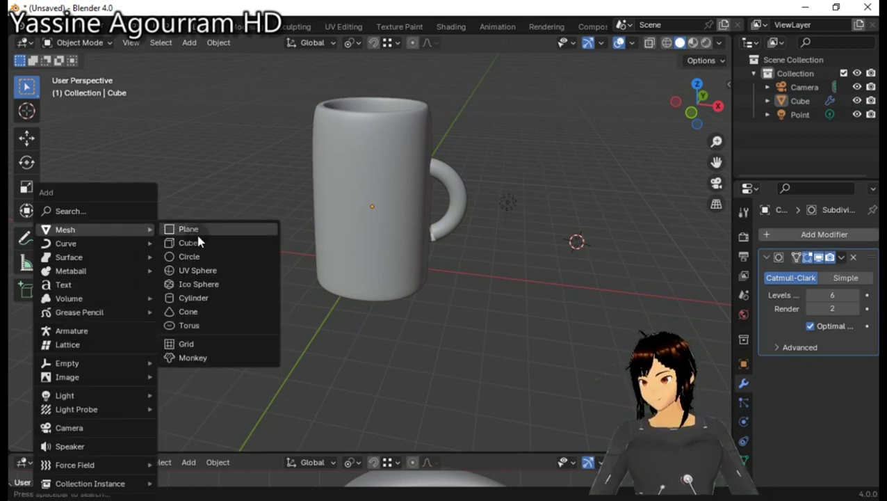
Add a plane, scale it to about 12.8 m across and centre it under the mug.
left_click(209, 231)
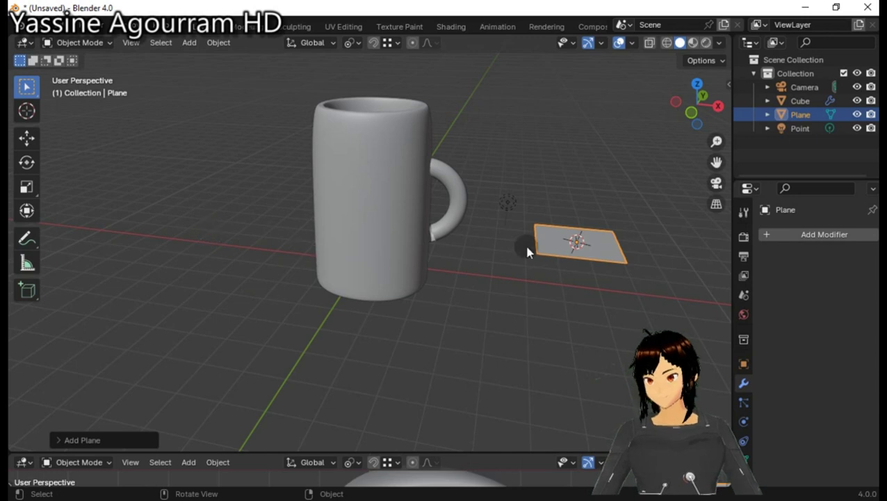
key("s")
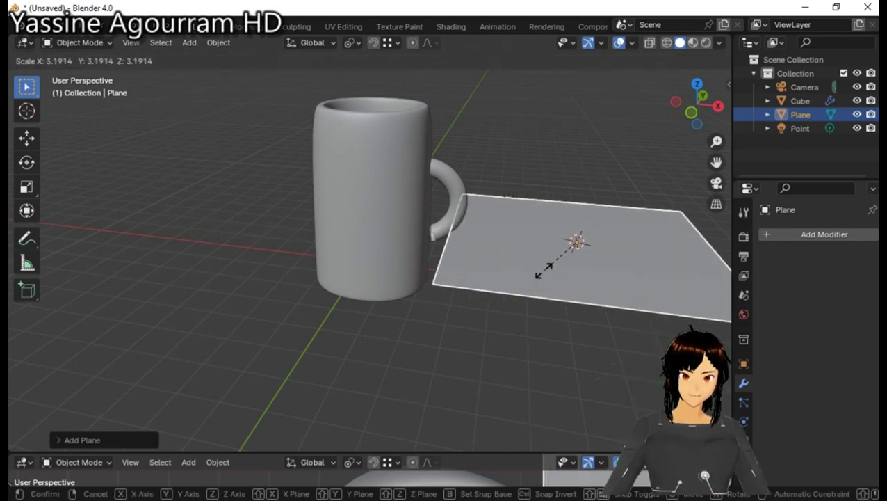
left_click(553, 265)
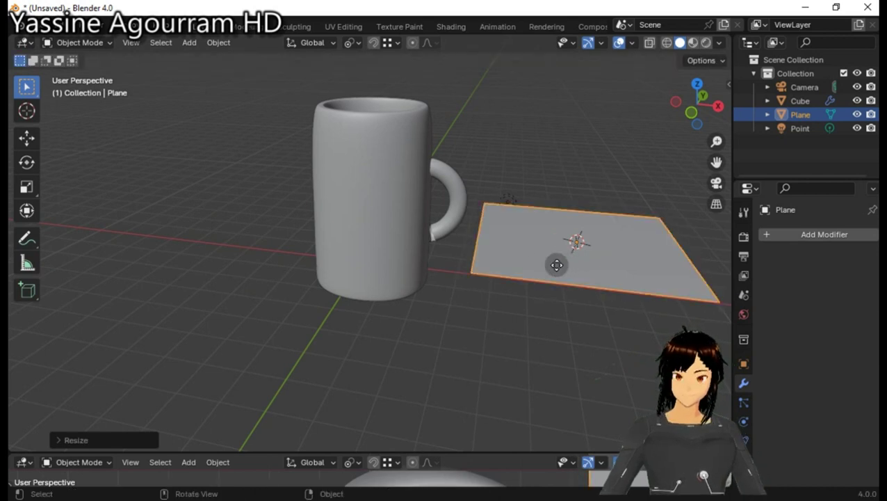
key("g")
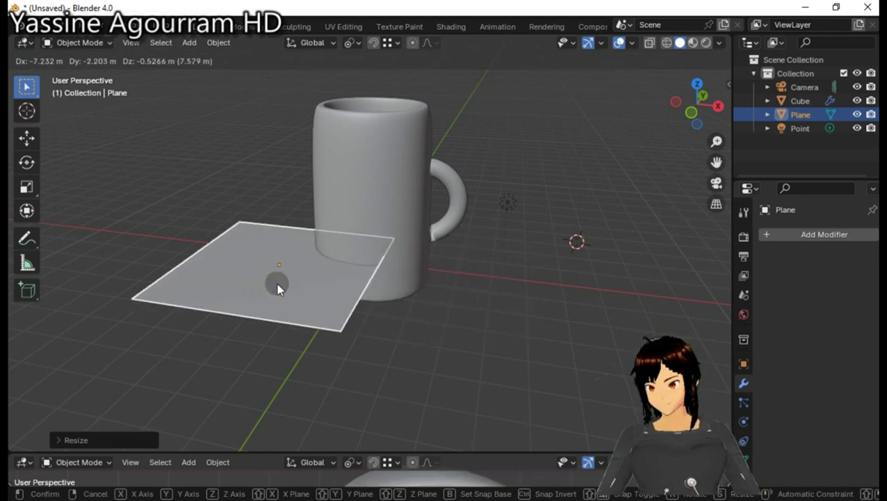
left_click(276, 283)
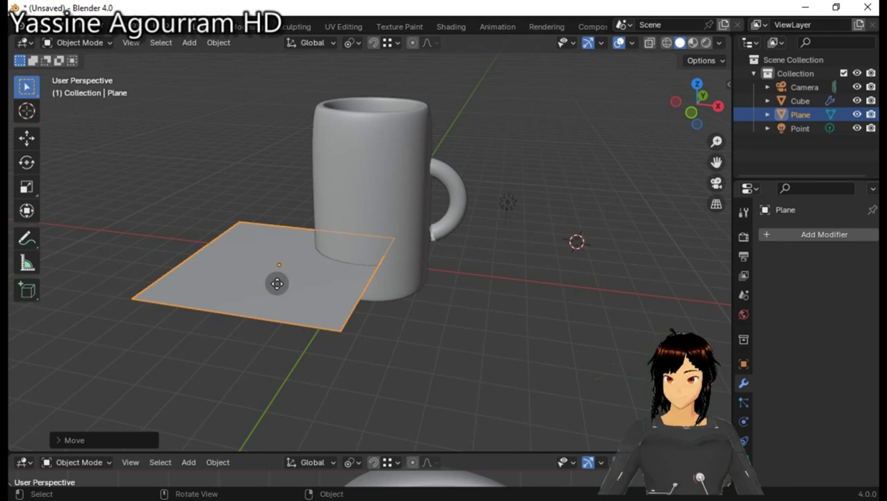
key("g")
left_click(284, 283)
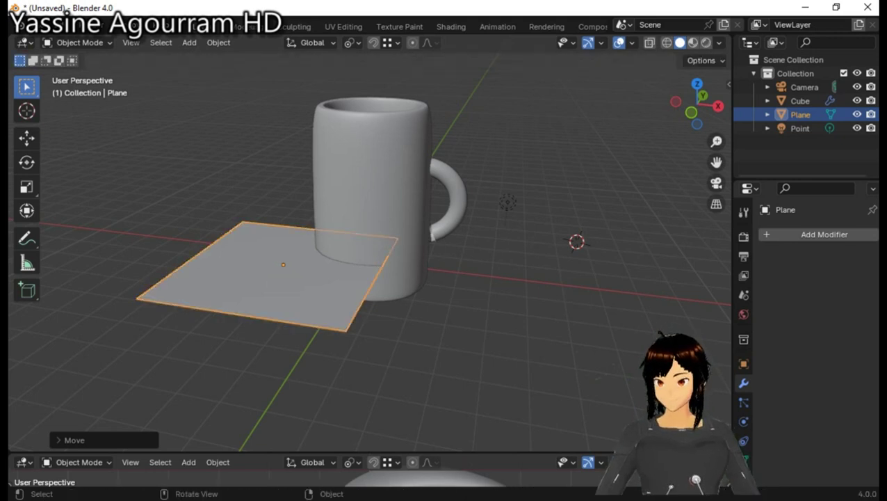
key("s")
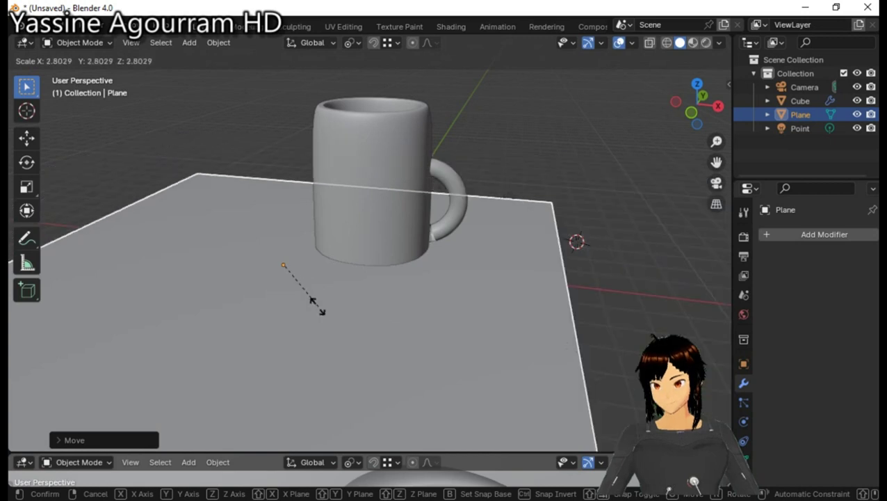
left_click(395, 257)
scroll(395, 259, "down", 3)
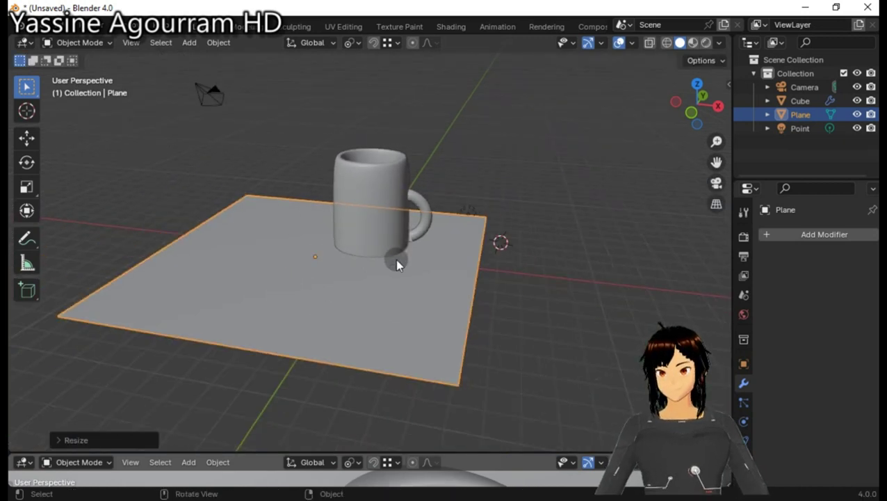
key("g")
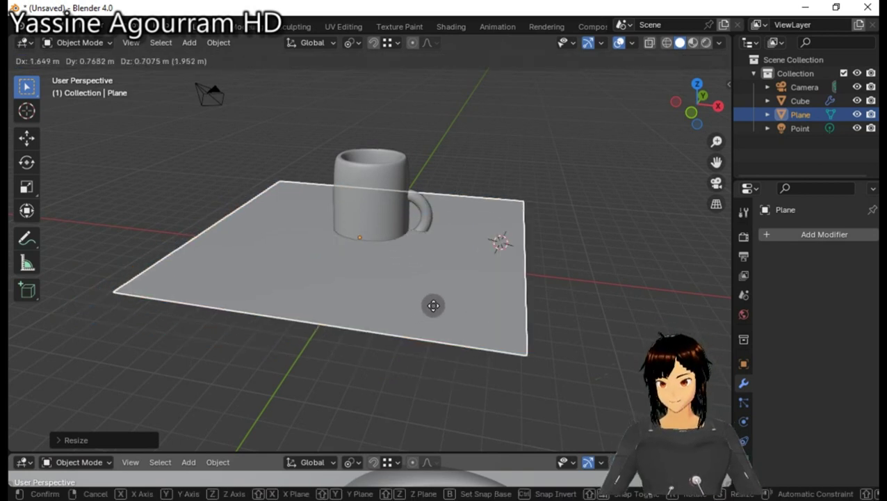
left_click(434, 301)
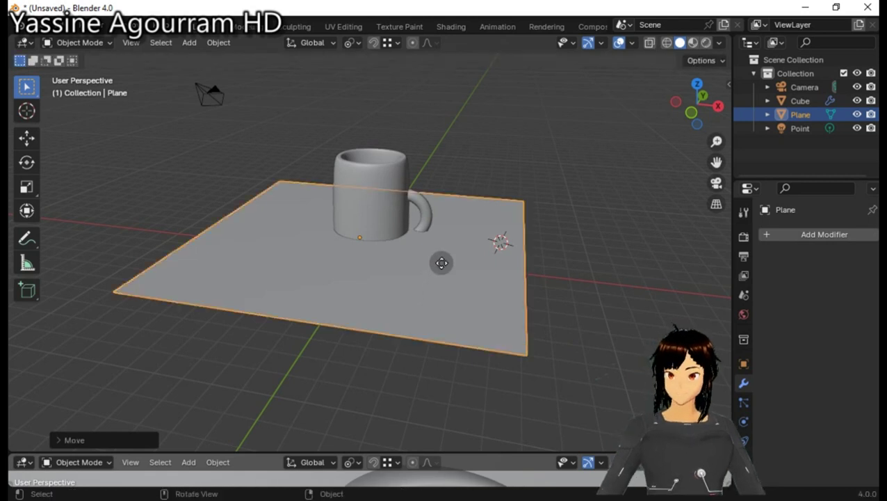
Move the plane vertically and set its Location Z to 0 m in the sidebar.
key("g")
key("z")
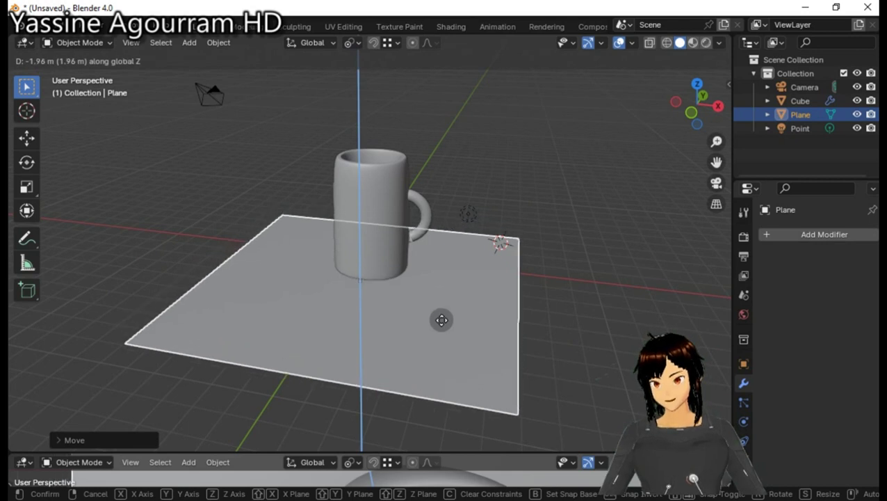
left_click(441, 320)
key("n")
left_click(595, 141)
type("0")
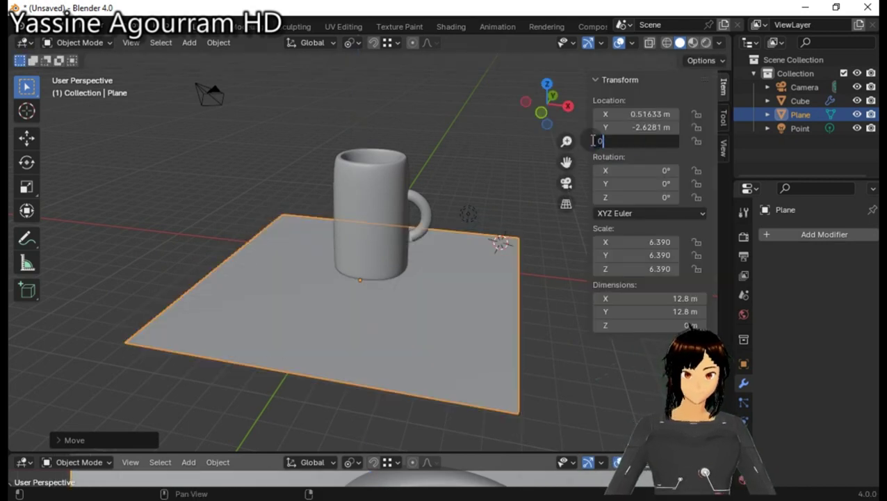
key("Return")
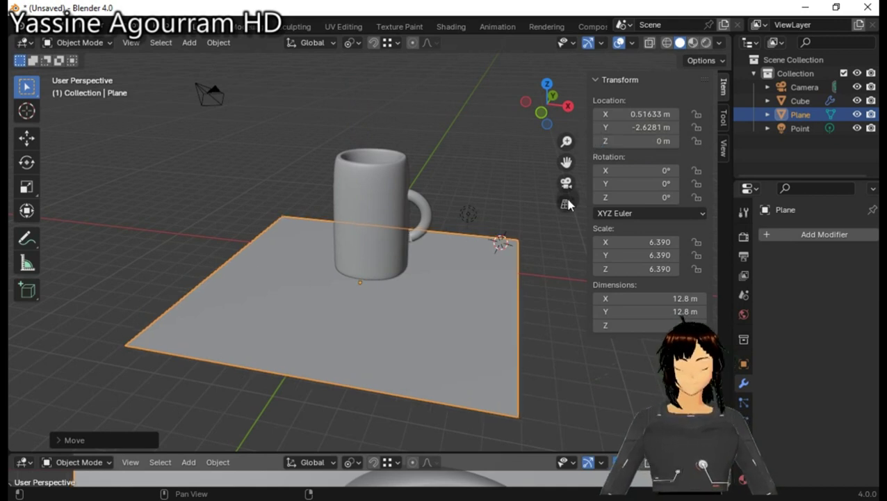
left_click(487, 202)
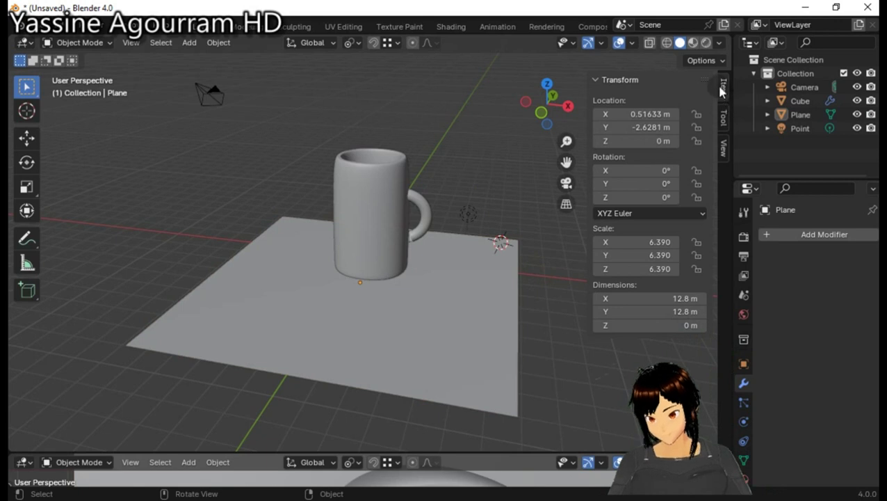
Move and rotate the camera to about X 16.96, Y -6.861, Z 13.75 to frame the mug.
key("n")
left_click(718, 185)
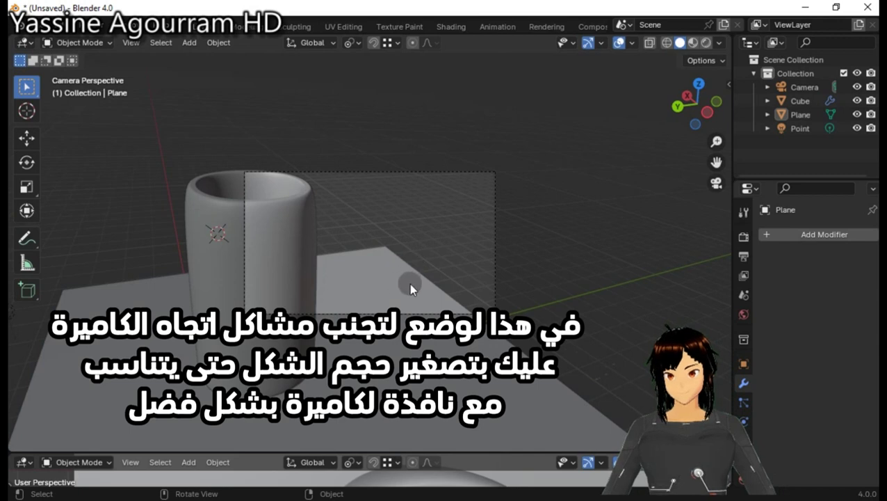
left_click(489, 307)
key("KP_0")
key("g")
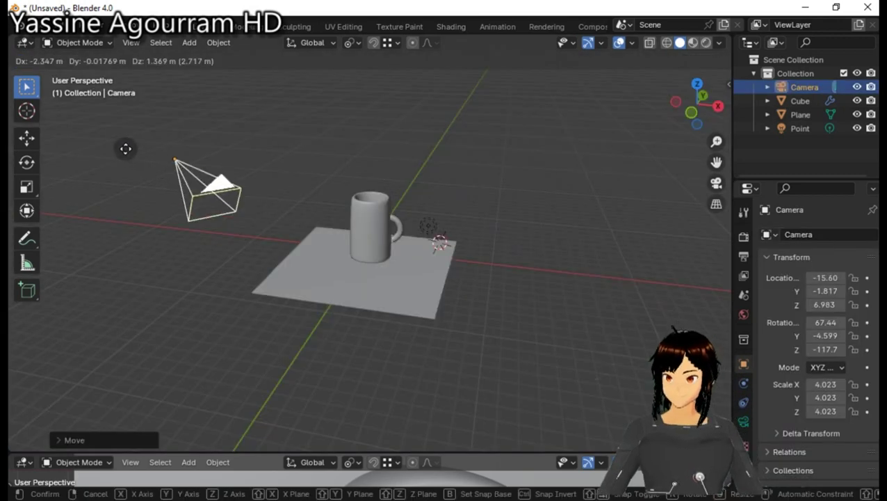
key("r")
key("g")
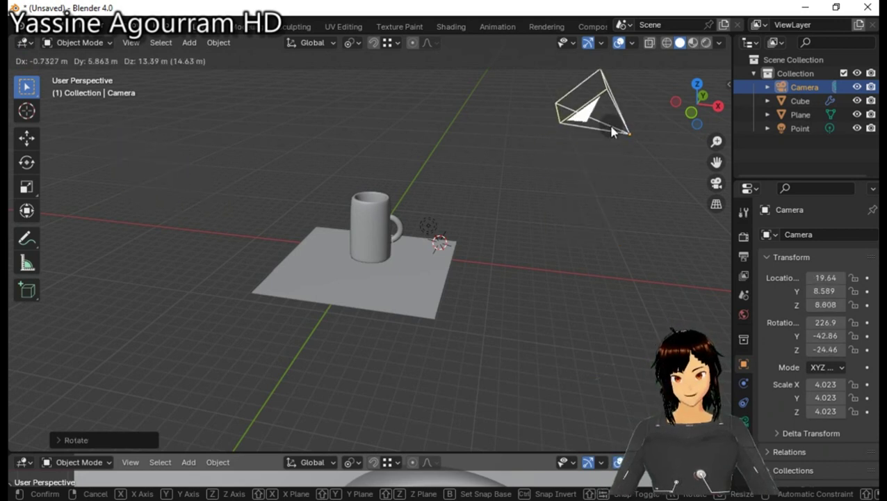
left_click(612, 130)
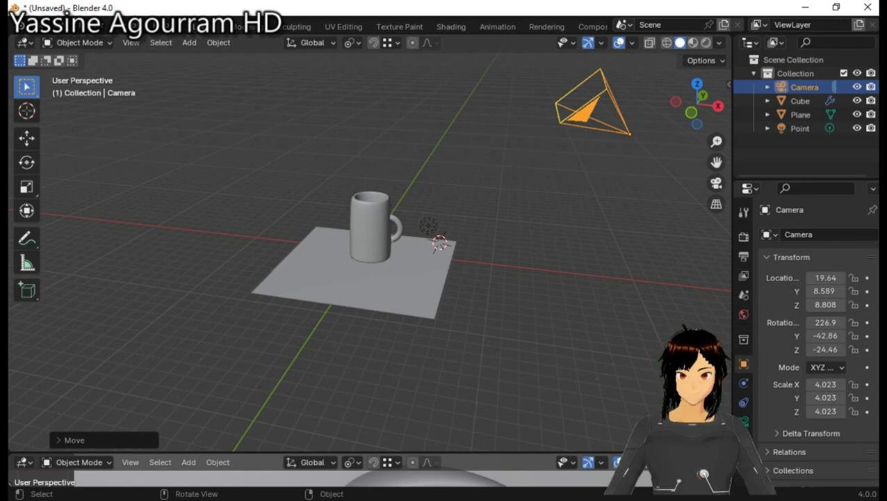
key("r")
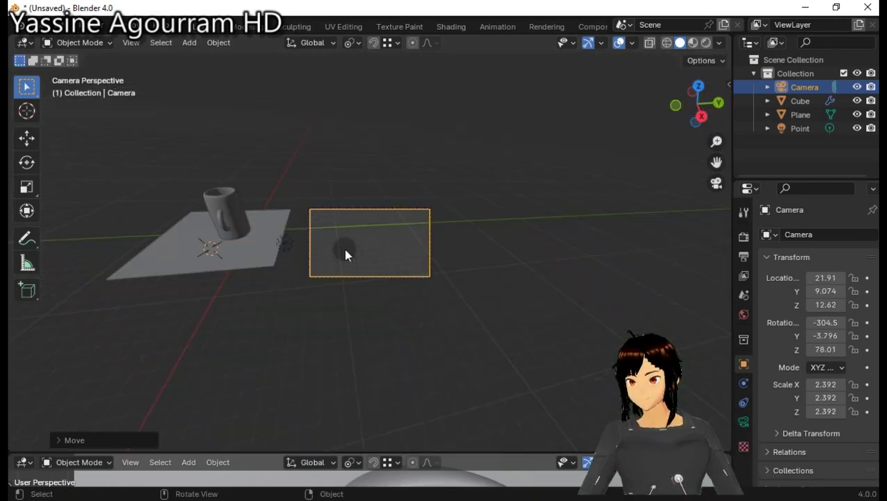
key("g")
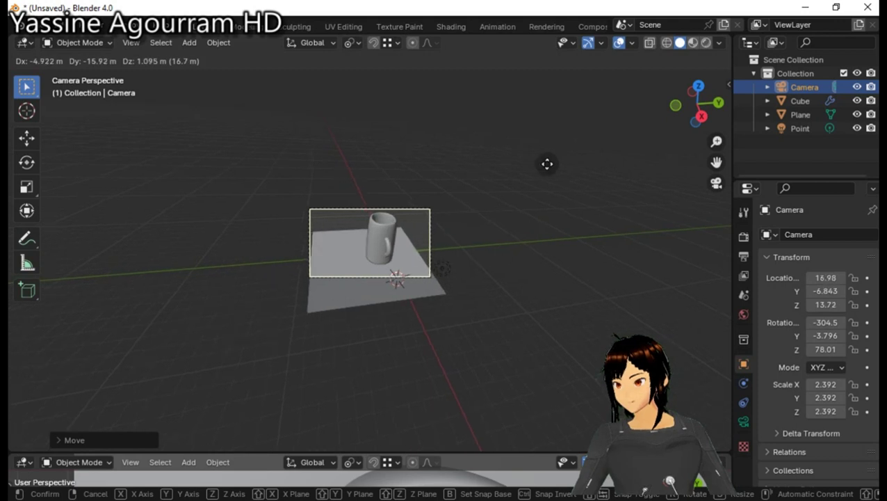
left_click(547, 163)
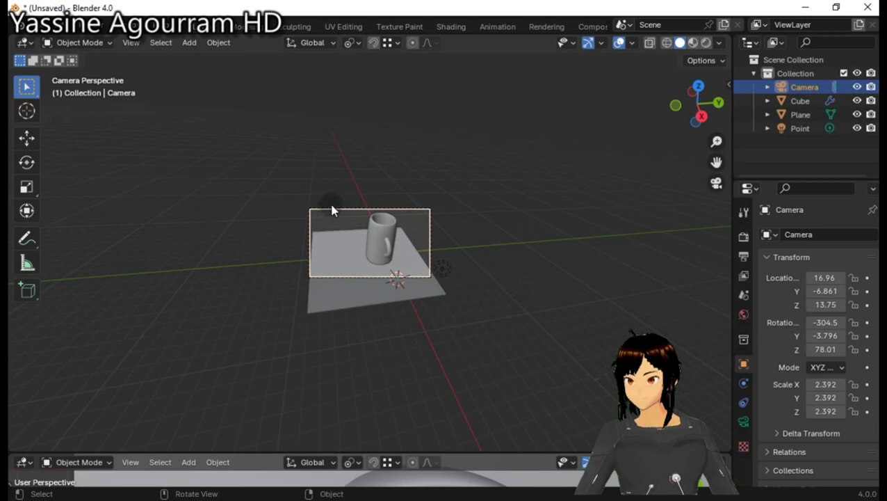
key("r")
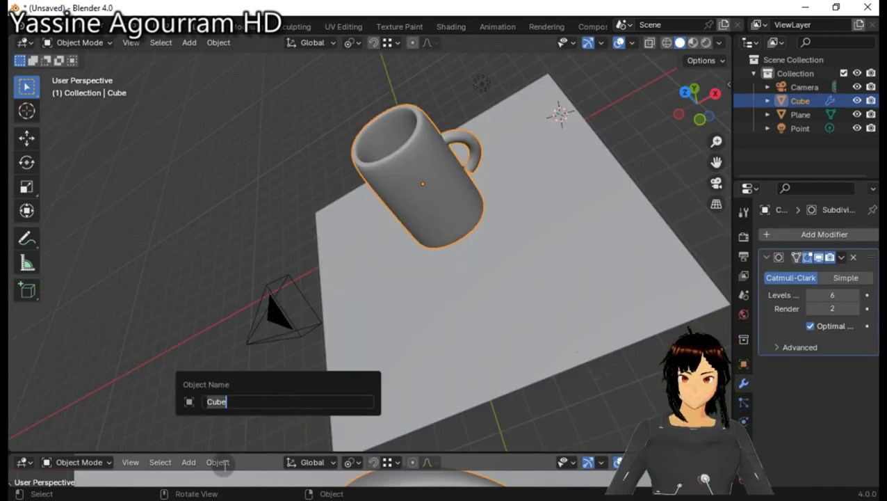
Split the viewport vertically with Area Options into two side-by-side 3D views.
key("Escape")
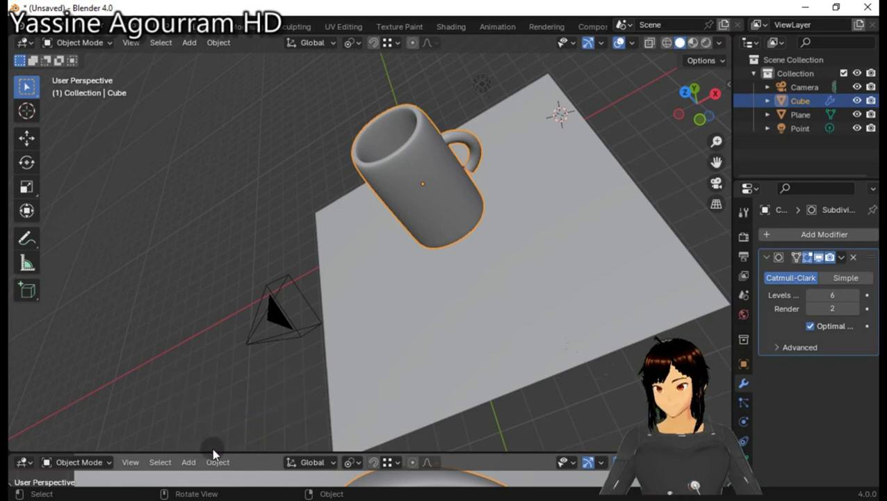
right_click(251, 451)
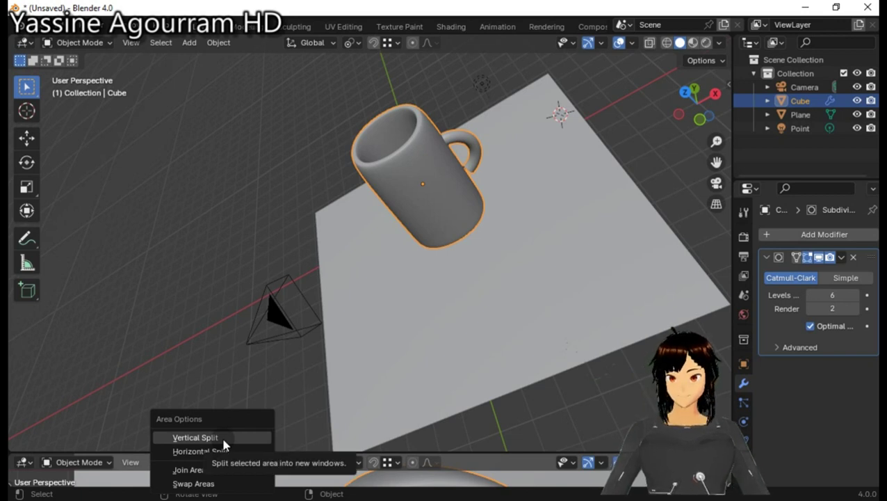
left_click(222, 438)
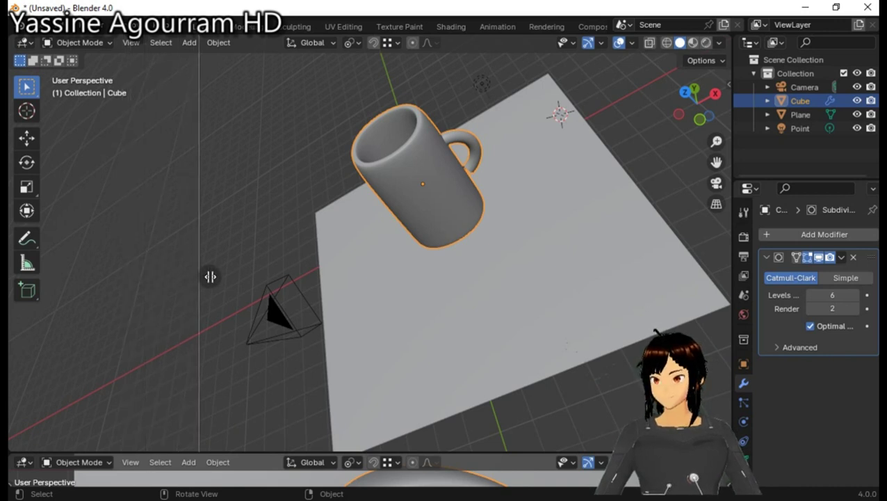
left_click(208, 276)
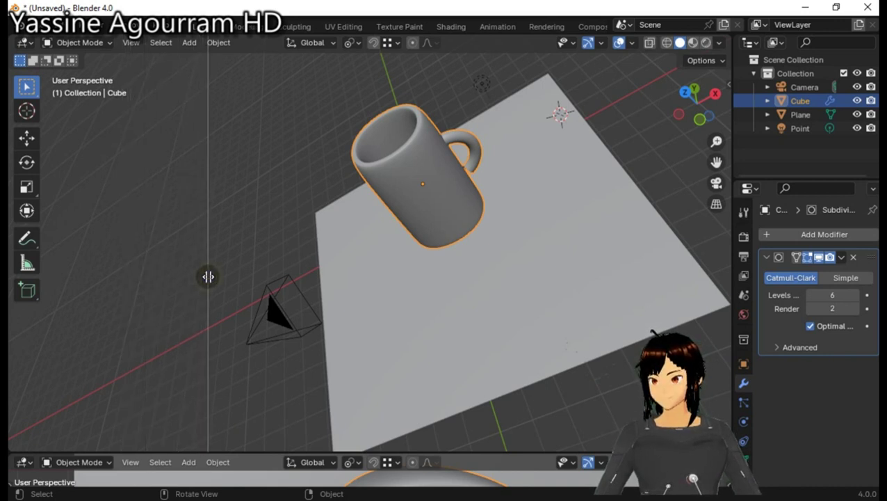
left_click(208, 277)
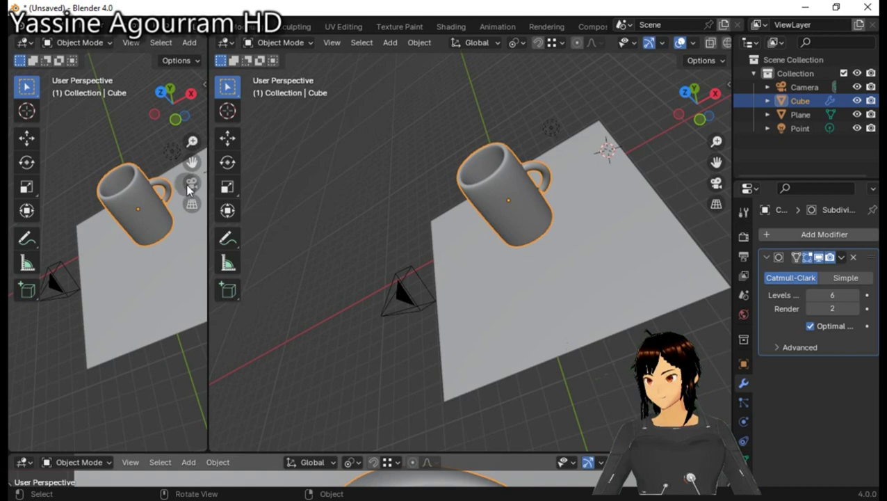
Switch the left view to look through the scene camera.
left_click(191, 182)
left_click(192, 181)
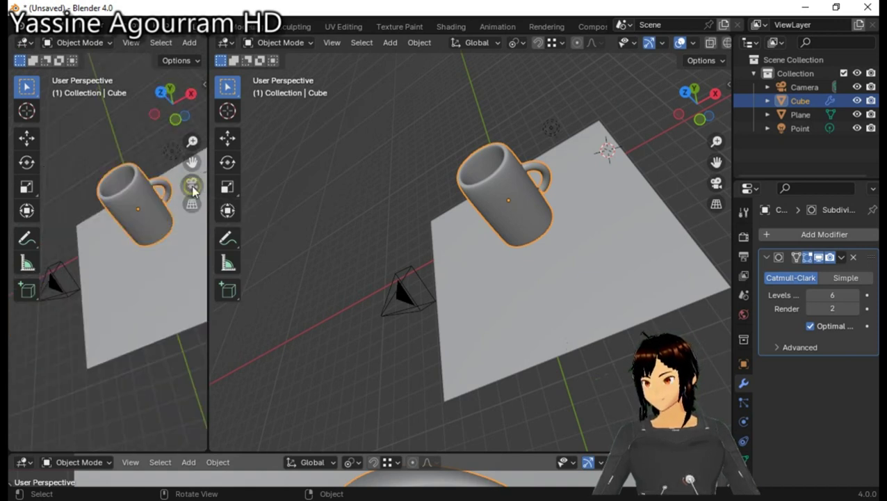
left_click(193, 188)
Show the camera perspective in the left view and select the camera to re-aim it at the mug.
left_click(192, 184)
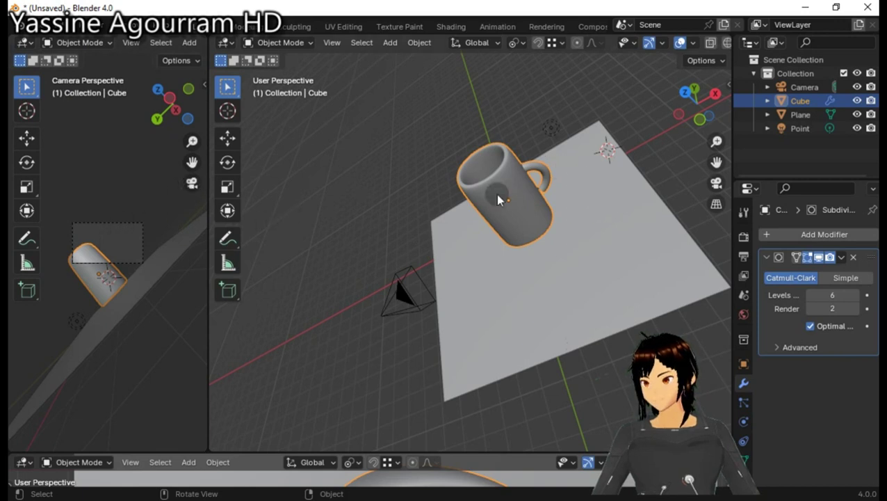
left_click(392, 316)
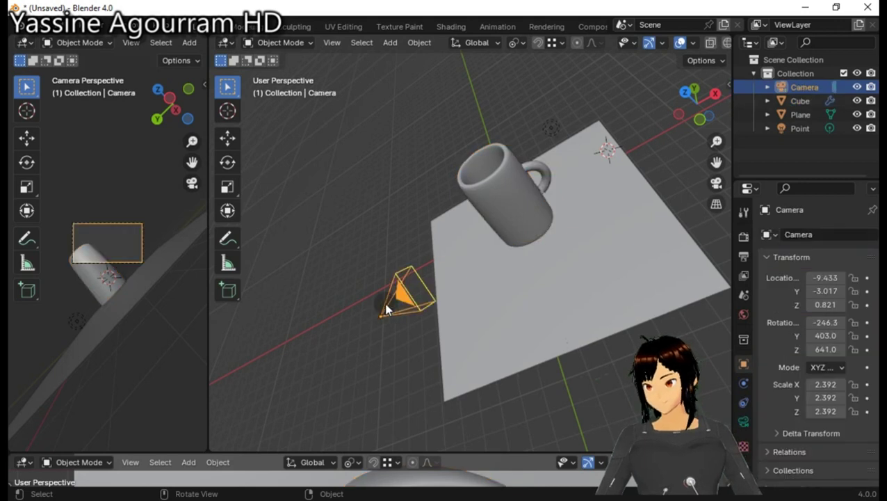
left_click_drag(365, 281, 390, 306)
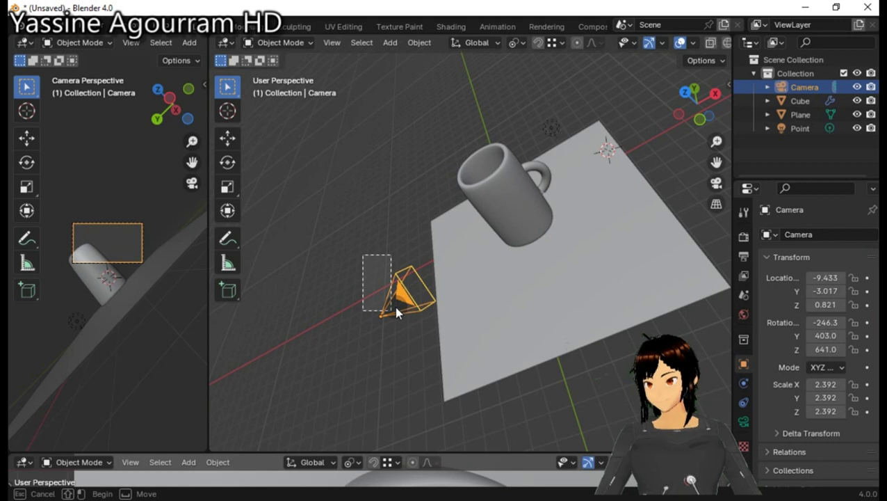
left_click_drag(390, 305, 393, 311)
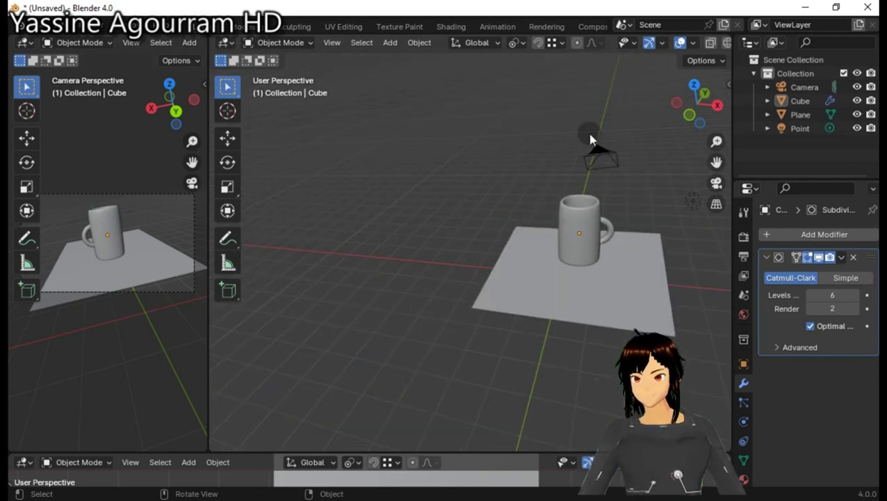
Add a Point light at the 3D cursor and narrow the side panels to widen the views.
left_click(230, 111)
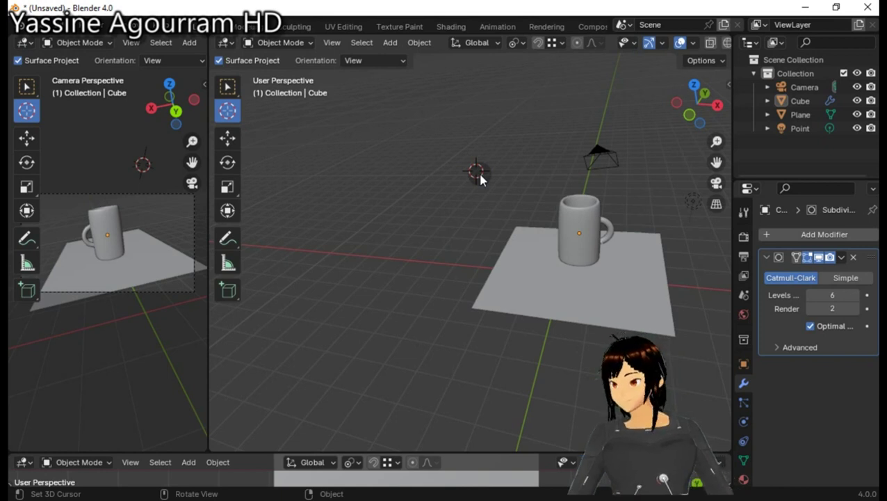
key("shift+a")
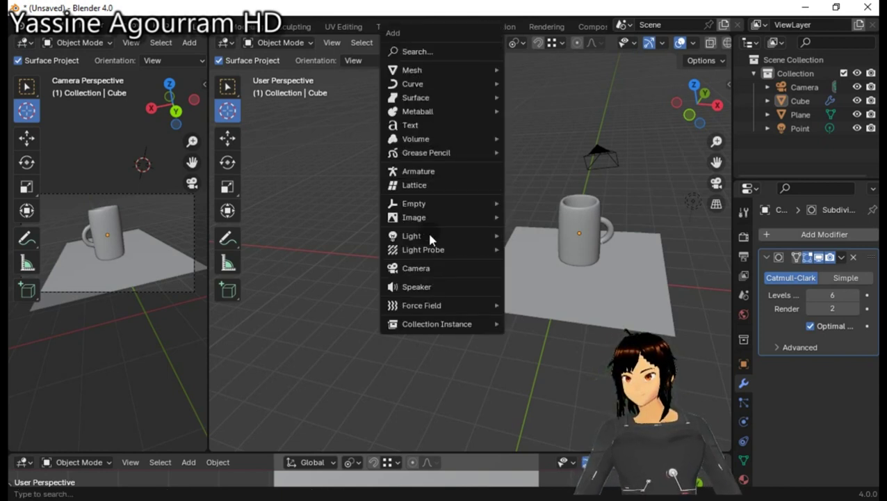
mouse_move(411, 236)
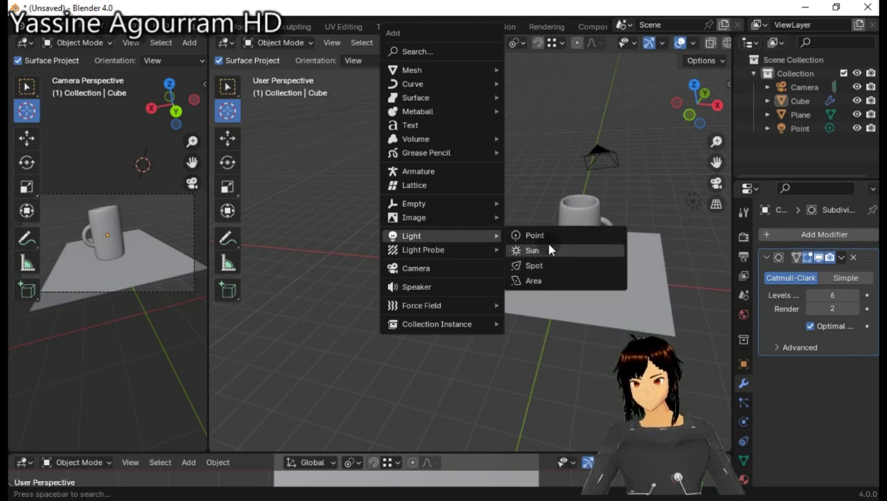
left_click(548, 240)
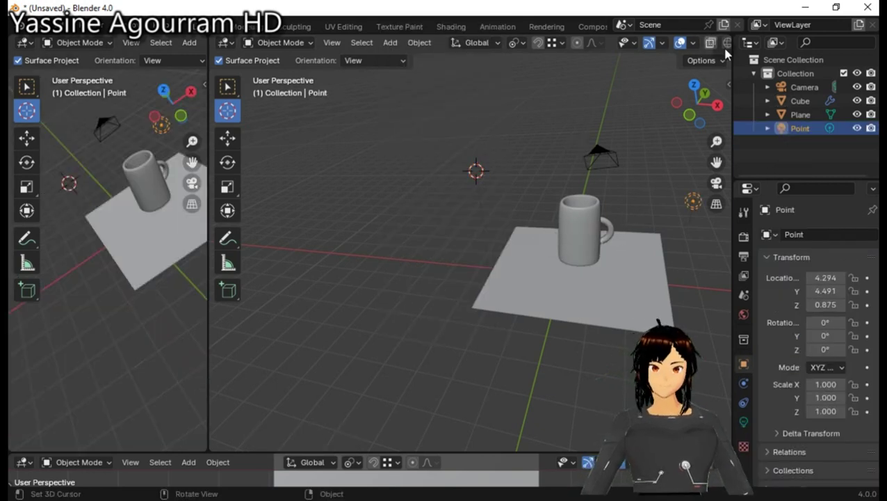
left_click_drag(730, 57, 790, 60)
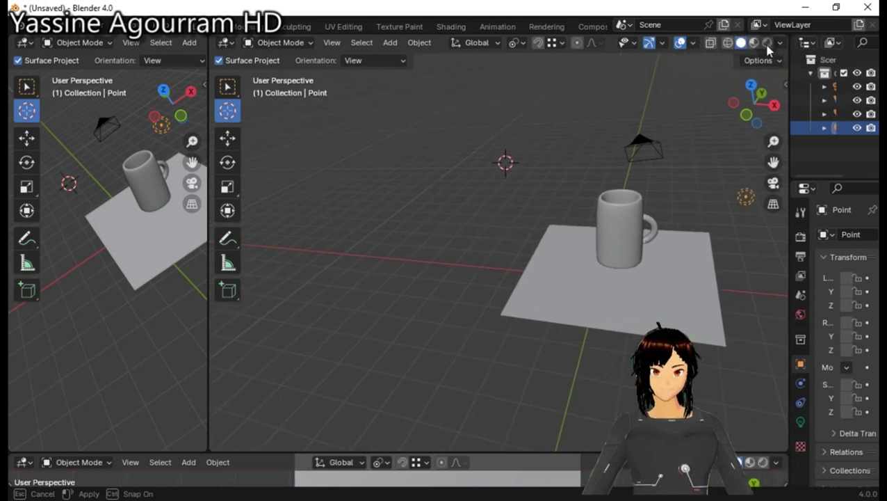
Switch the viewport to Rendered shading and raise the point light's Power to 500 W.
left_click(767, 43)
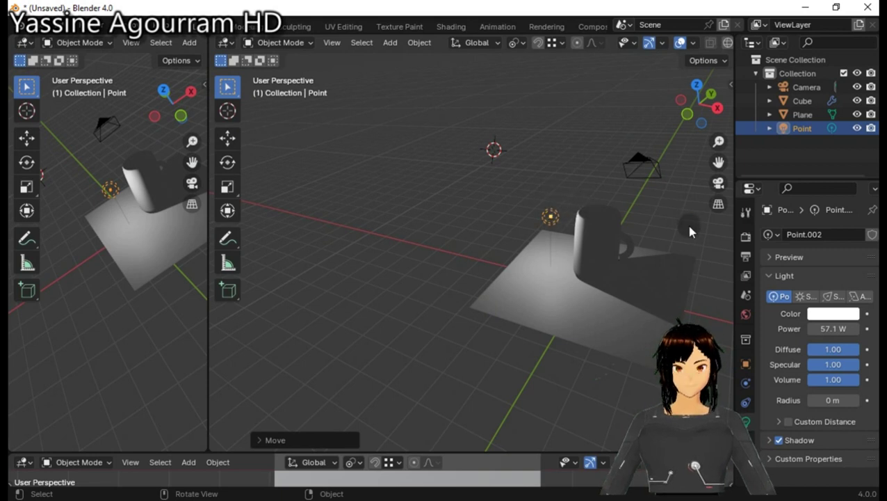
left_click(829, 317)
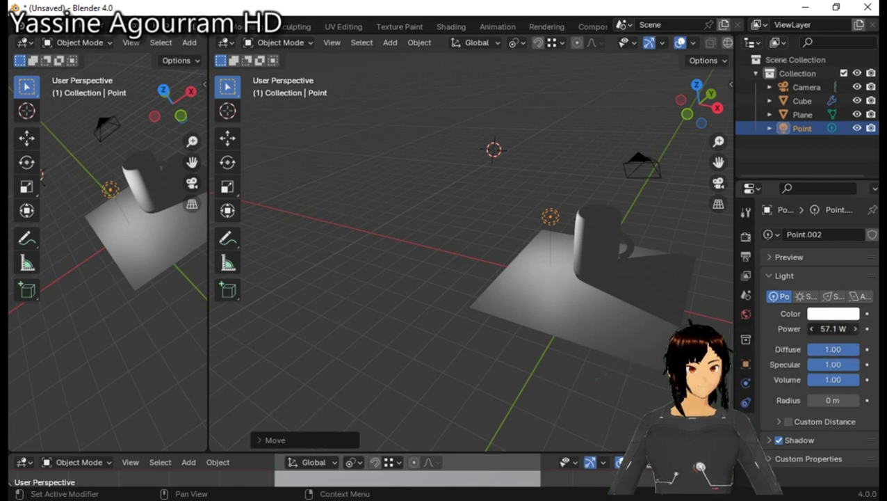
left_click_drag(833, 328, 848, 328)
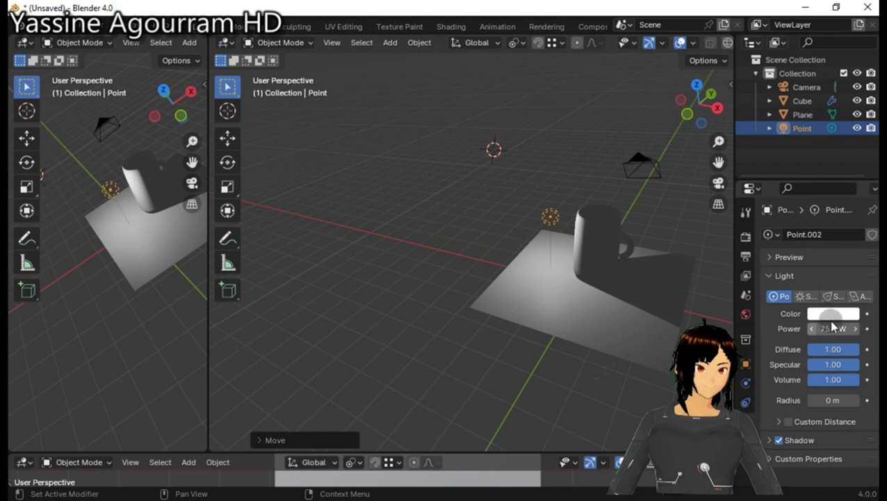
Move the point light higher above the mug so it casts a shadow on the floor.
key("g")
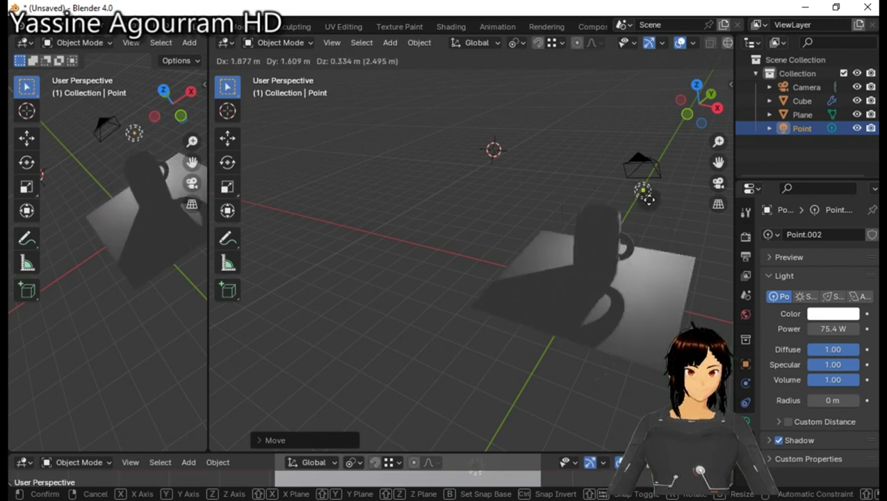
right_click(639, 194)
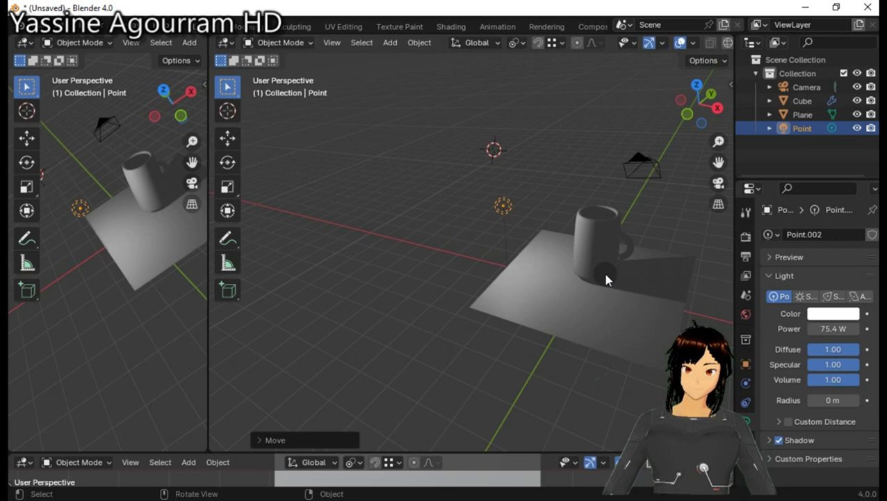
key("F2")
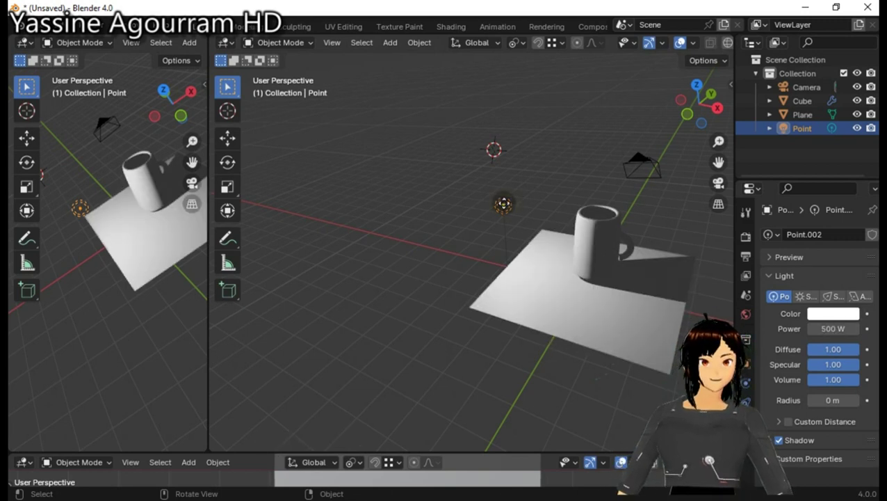
key("g")
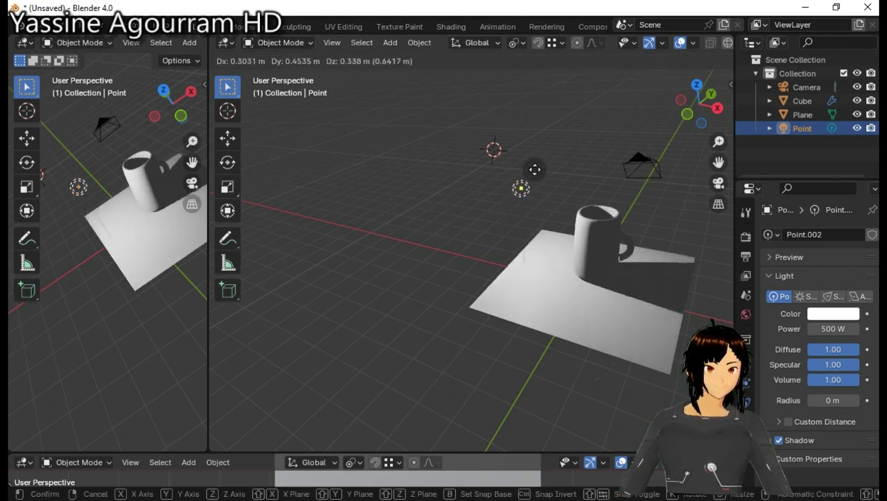
left_click(465, 172)
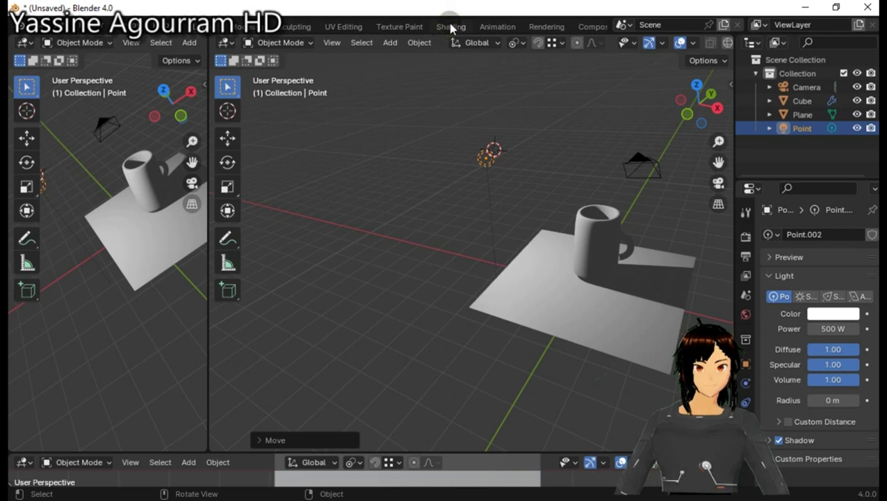
Open the Shading workspace, orbit and zoom around the mug, and select it.
left_click(451, 27)
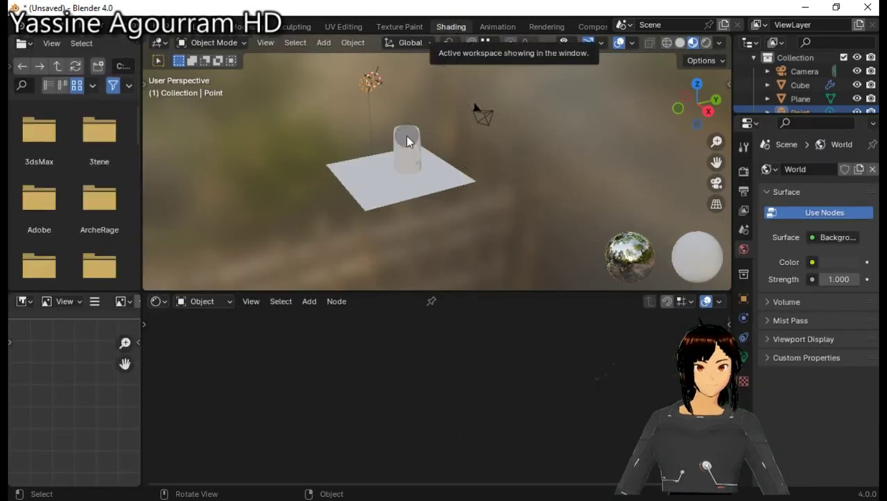
middle_click_drag(466, 152, 429, 152)
scroll(422, 157, "up", 2)
scroll(417, 153, "up", 5)
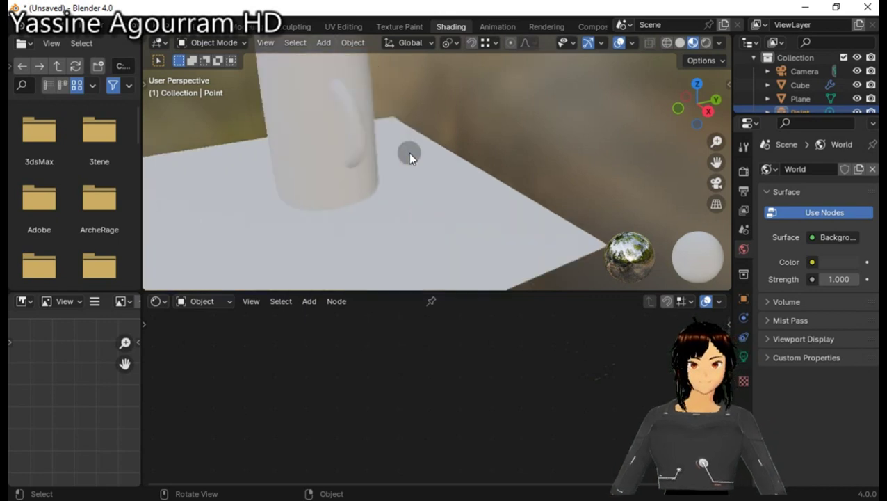
scroll(408, 152, "down", 2)
scroll(408, 152, "down", 2)
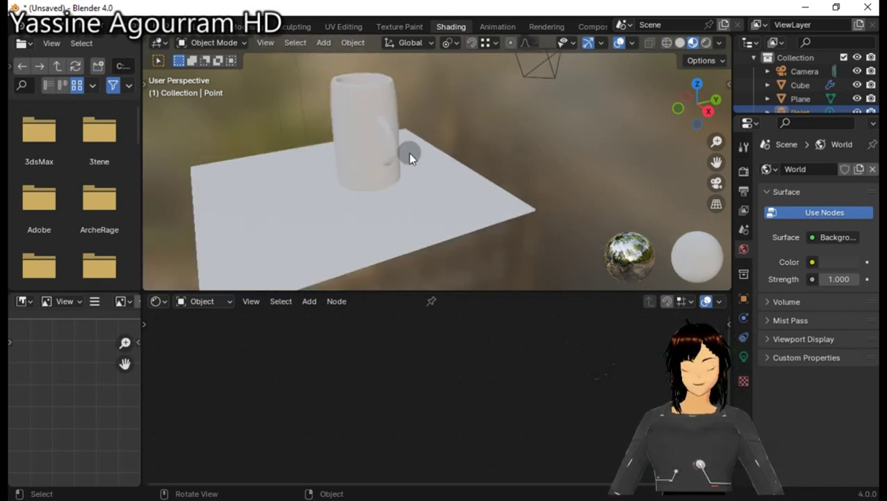
scroll(408, 152, "down", 2)
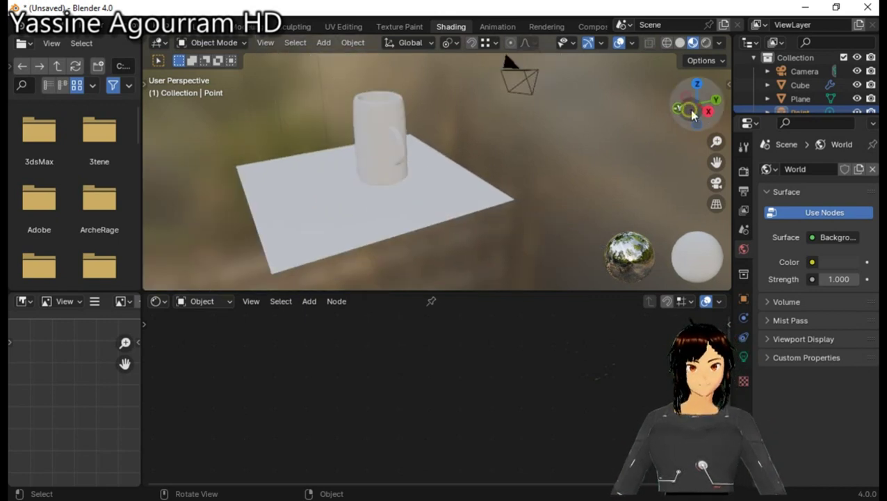
mouse_move(695, 106)
left_mouse_down()
mouse_move(713, 104)
mouse_move(459, 159)
left_mouse_up()
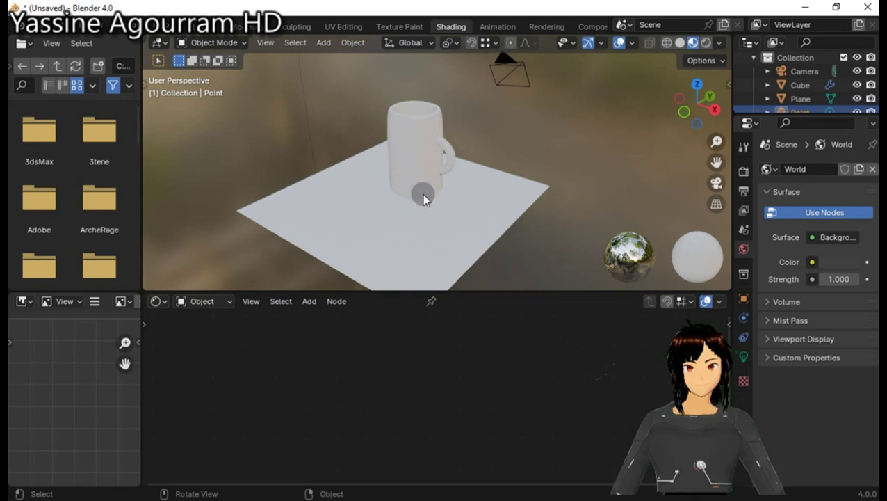
left_click(416, 145)
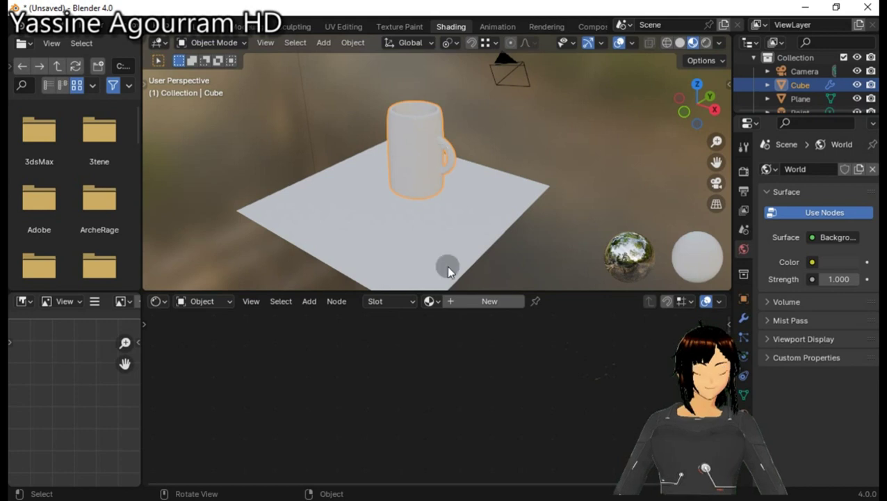
Give the mug a new material, Material.001, and zoom the Shader Editor onto its Principled BSDF.
left_click(491, 302)
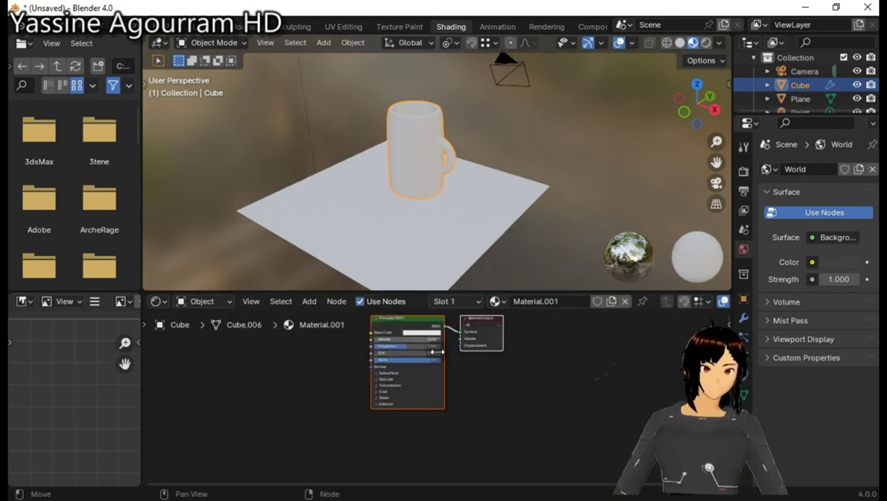
scroll(445, 352, "up", 1)
scroll(455, 354, "up", 1)
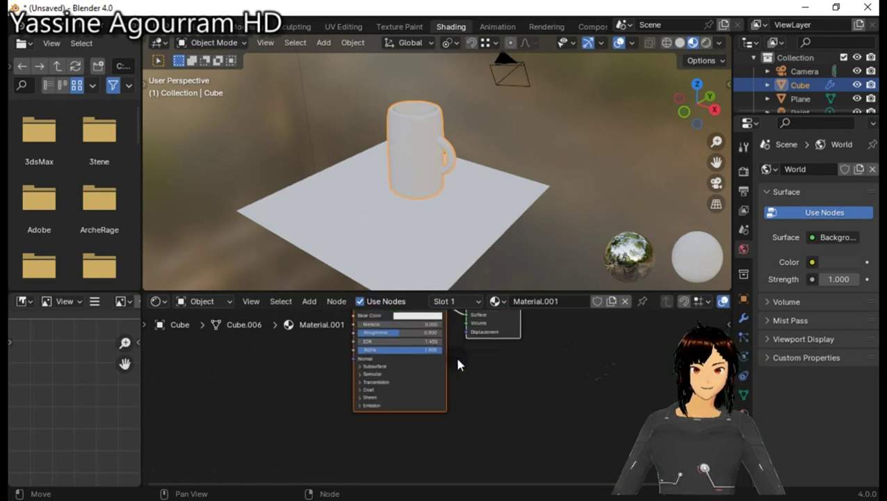
scroll(455, 353, "up", 2)
scroll(458, 361, "up", 1)
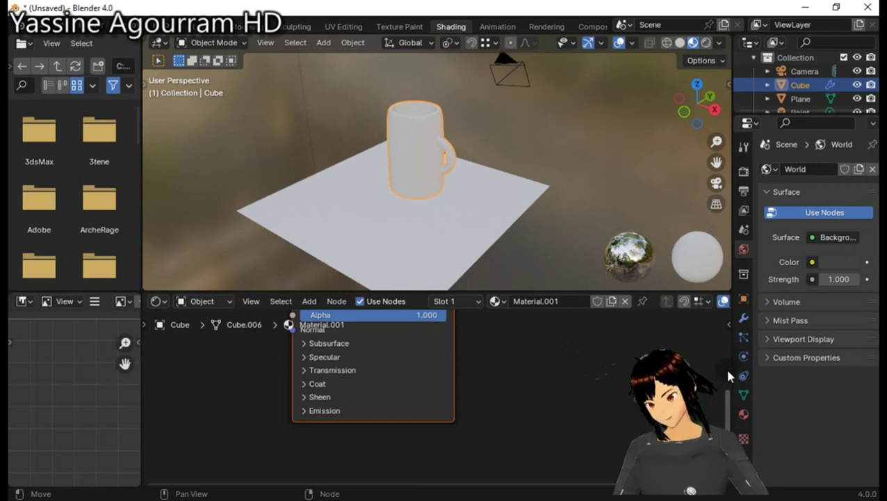
left_click_drag(730, 400, 730, 335)
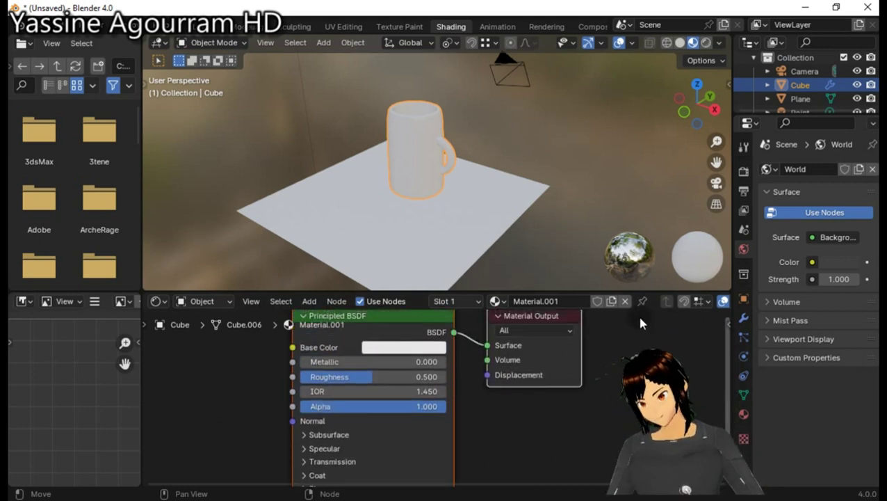
Set Material.001's Base Color to deep blue: R 0.011, G 0.077, B 0.499.
left_click(398, 348)
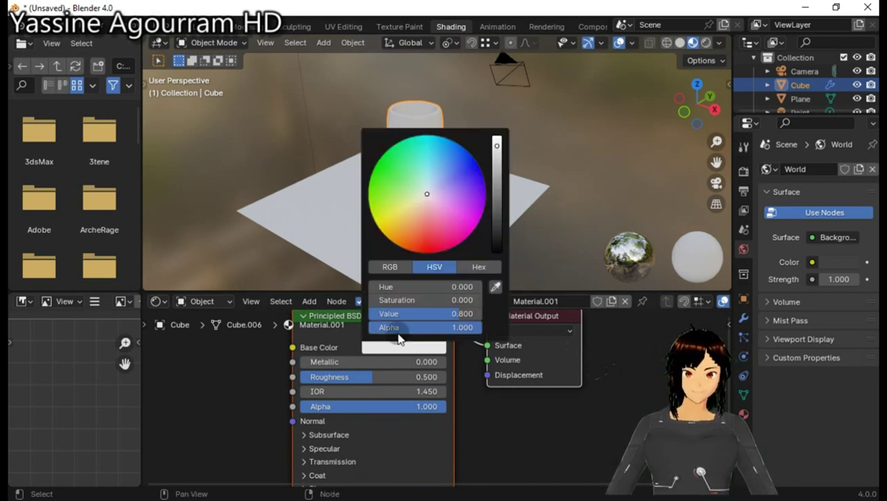
left_click(496, 216)
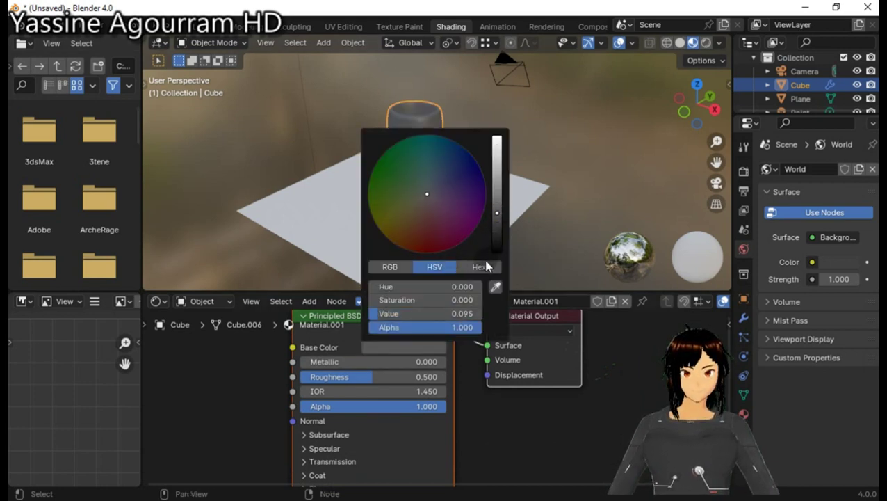
left_click(403, 347)
left_click(427, 243)
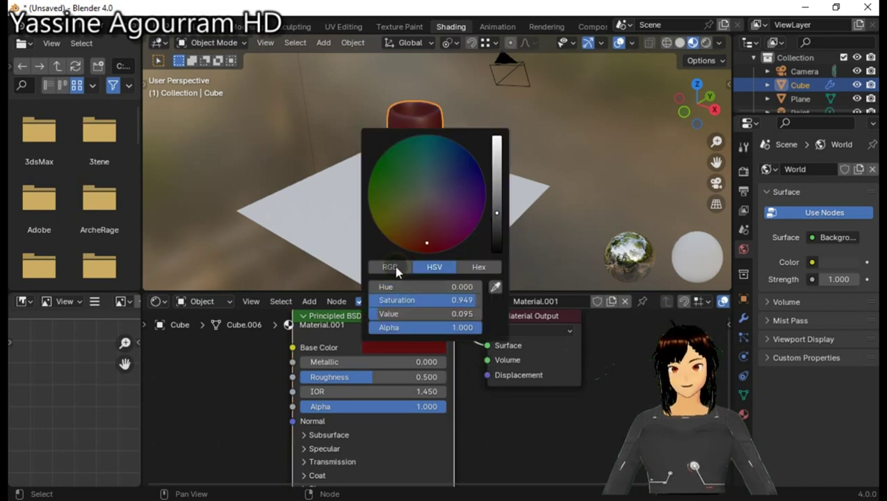
left_click(394, 268)
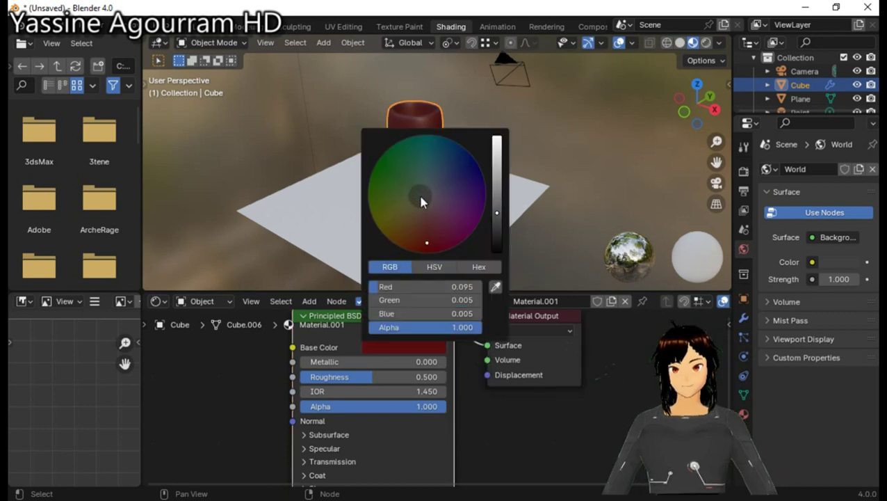
left_click(496, 181)
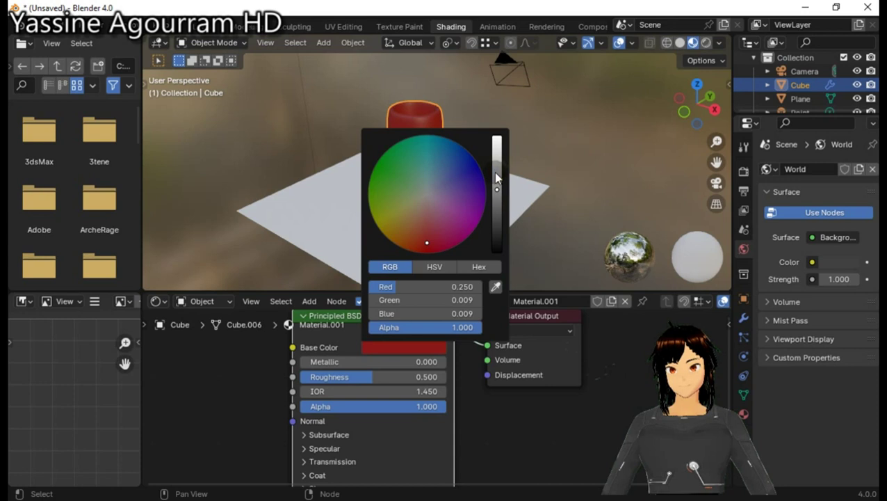
left_click(497, 174)
left_click_drag(499, 176, 496, 170)
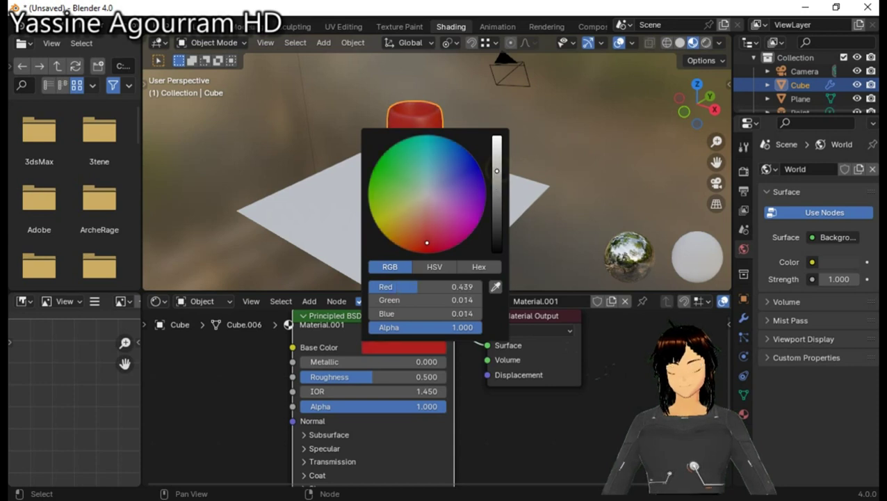
left_click(459, 154)
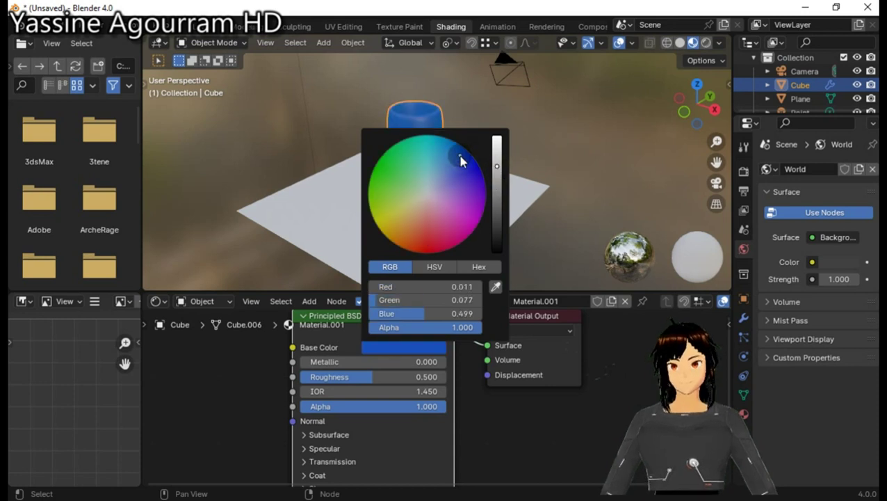
left_click(502, 419)
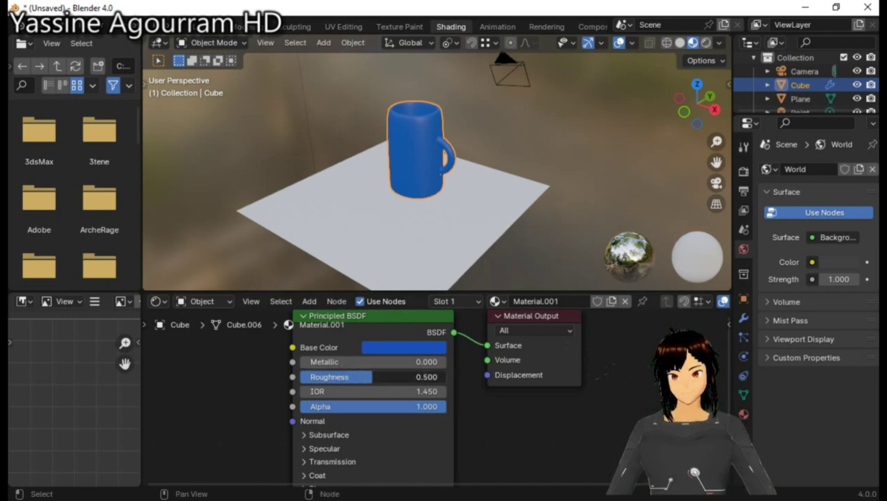
Set the material's Roughness to 0 and Metallic to 0.118.
left_click_drag(370, 376, 304, 376)
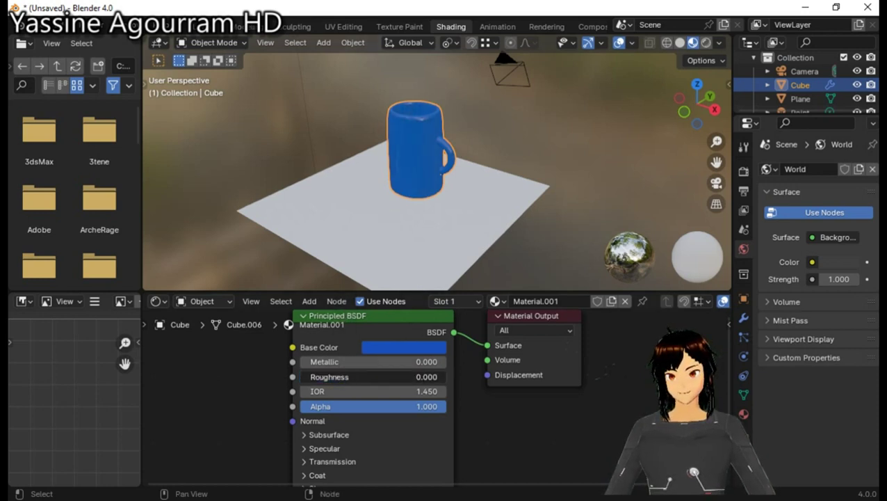
left_click_drag(300, 362, 314, 358)
left_click(317, 361)
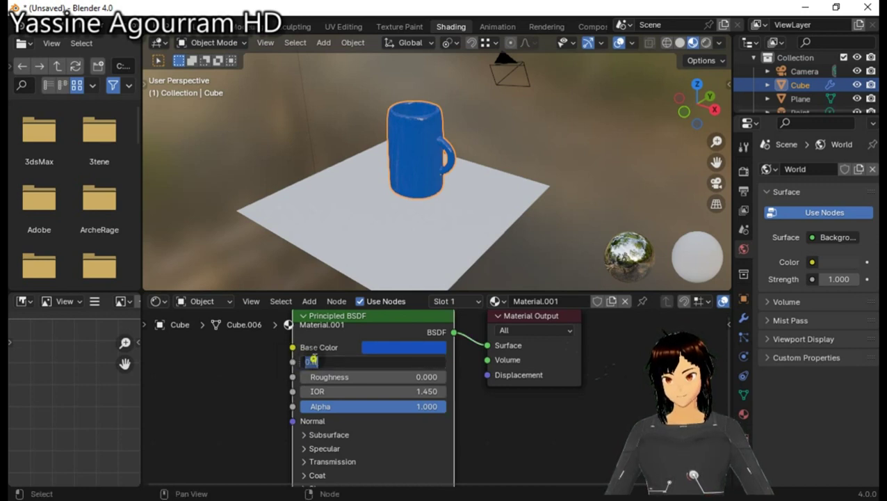
type("0.0")
key("Return")
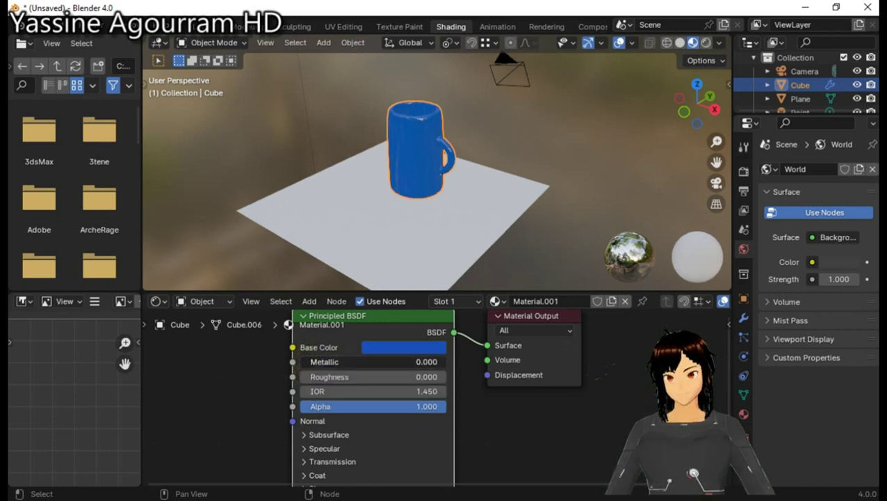
left_click_drag(307, 362, 316, 362)
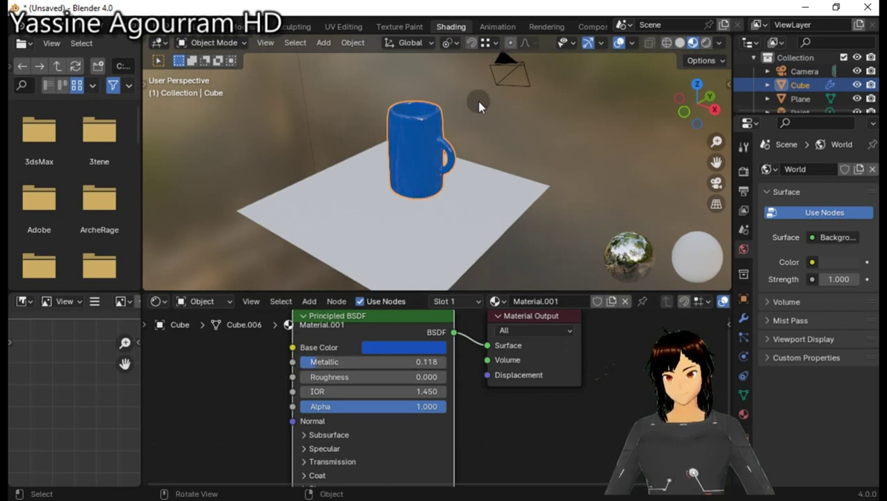
Set the Principled BSDF's IOR to 2.050 for a more reflective finish.
scroll(480, 104, "up", 4)
scroll(486, 103, "up", 3)
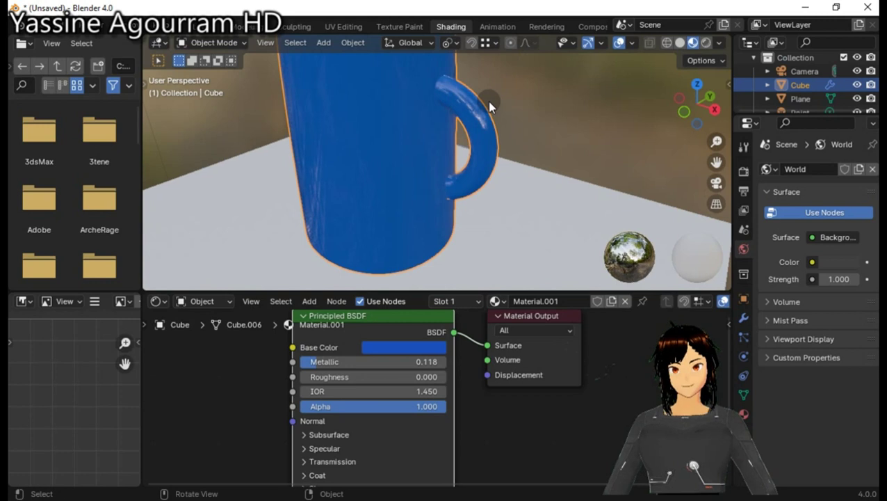
scroll(487, 101, "down", 4)
scroll(487, 101, "down", 3)
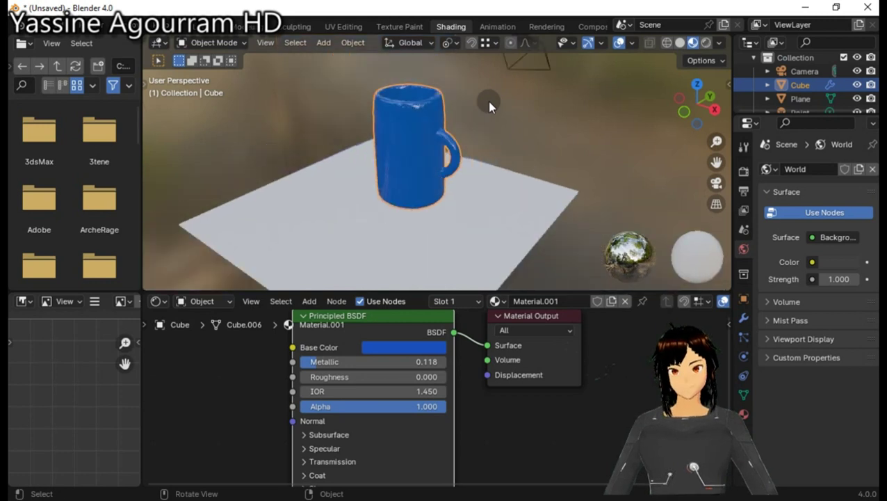
scroll(487, 101, "up", 1)
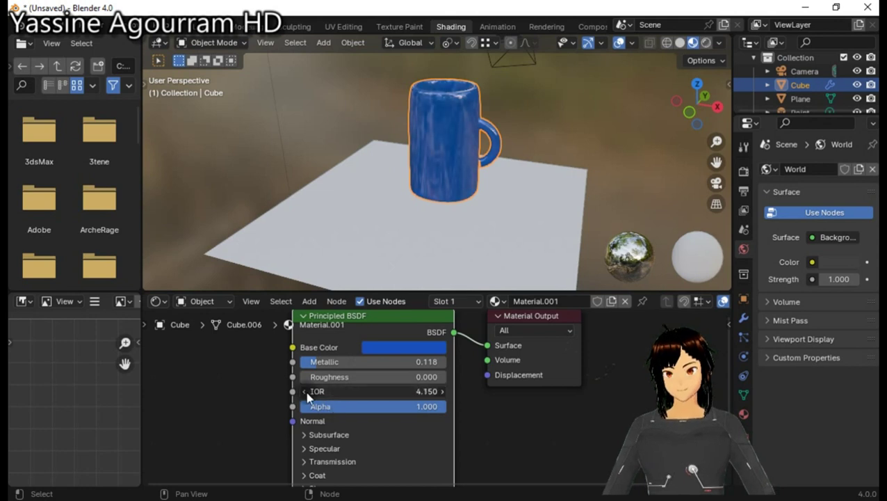
left_click_drag(317, 391, 362, 391)
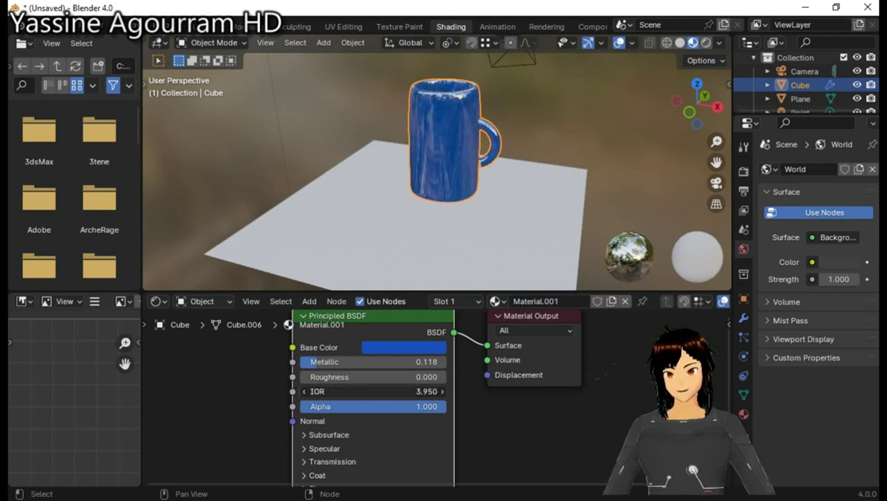
mouse_move(368, 391)
left_mouse_down()
mouse_move(320, 391)
mouse_move(376, 391)
mouse_move(333, 391)
left_mouse_up()
mouse_move(431, 181)
middle_mouse_down()
mouse_move(417, 209)
mouse_move(615, 173)
middle_mouse_up()
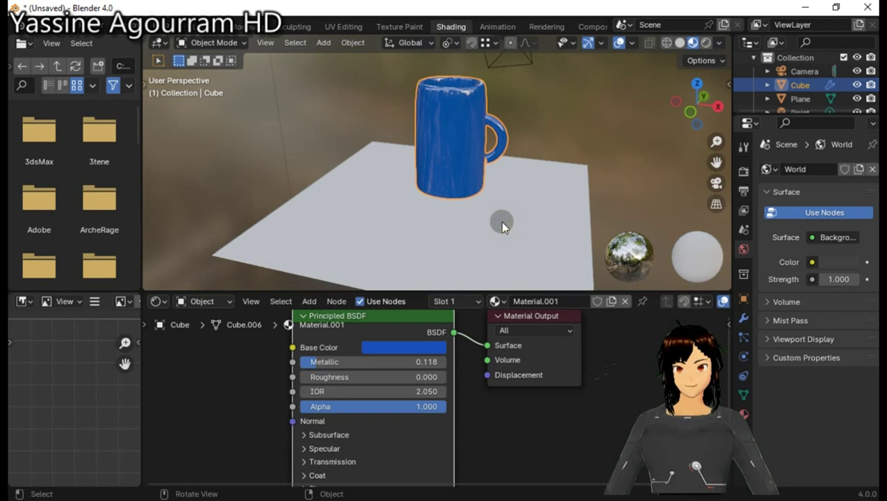
Create a new material for the Plane and show its base colour in HSV.
left_click(500, 221)
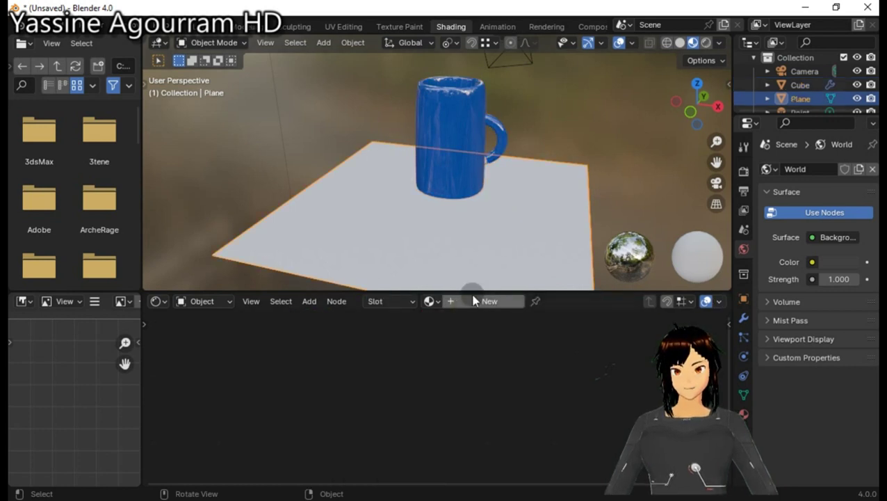
left_click(474, 301)
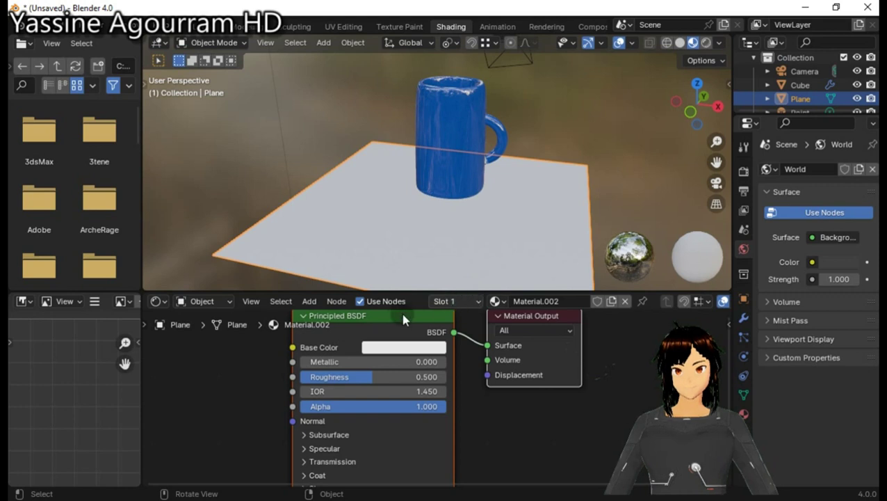
left_click(401, 344)
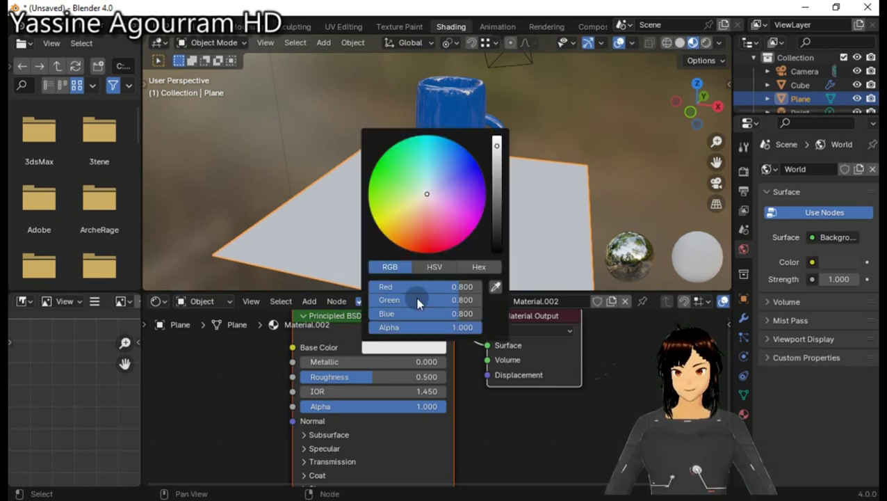
left_click(434, 266)
Darken the plane's base colour to near black and raise its Metallic value.
left_click_drag(496, 149, 499, 241)
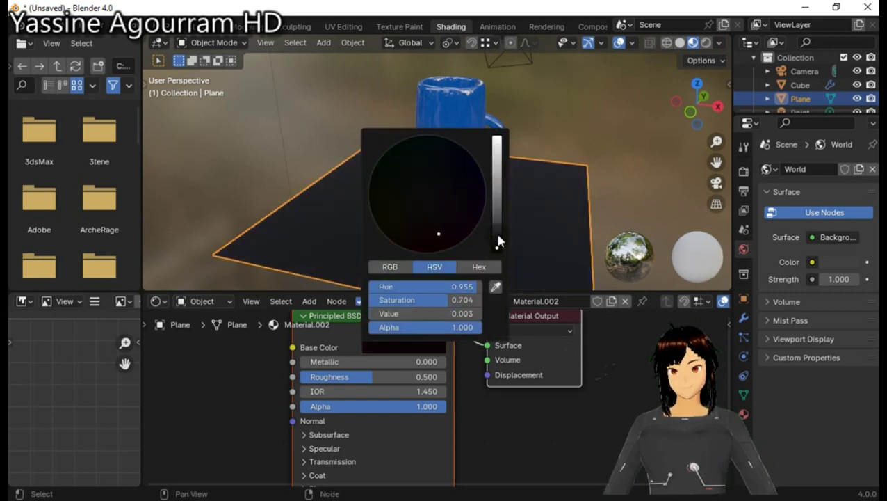
left_click(498, 232)
left_click_drag(499, 245, 500, 244)
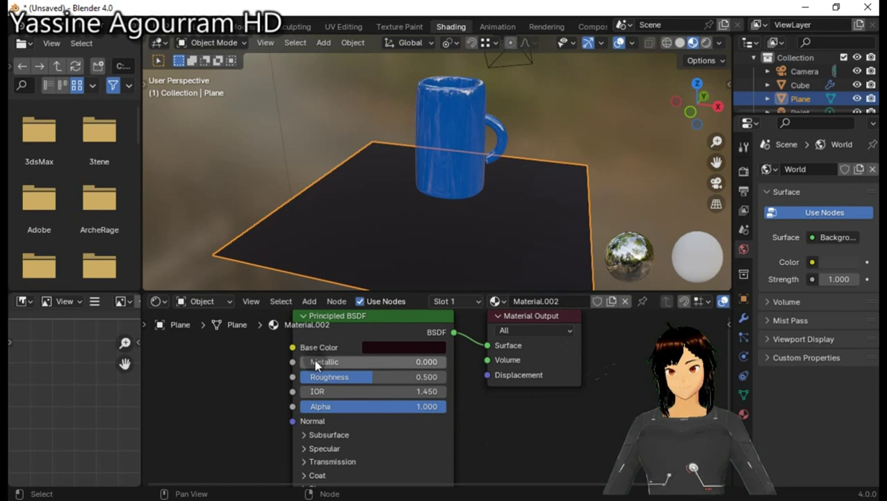
mouse_move(314, 360)
left_mouse_down()
mouse_move(397, 361)
mouse_move(334, 376)
left_mouse_up()
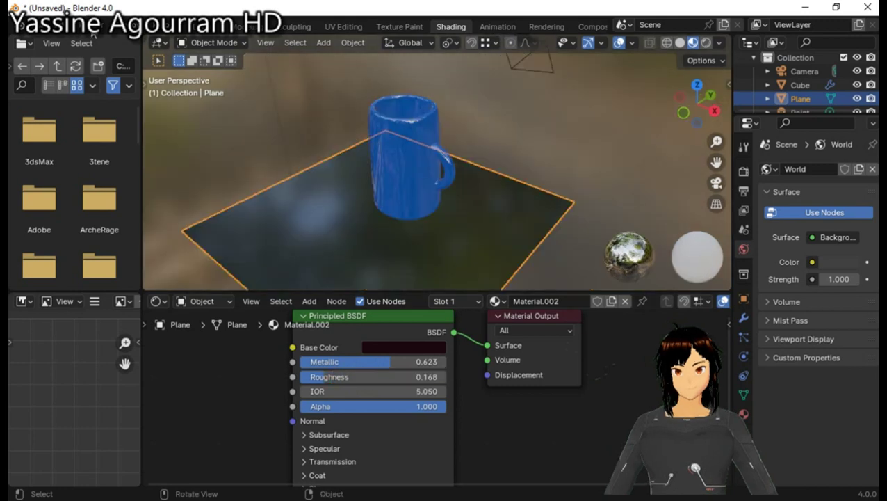
left_click(88, 28)
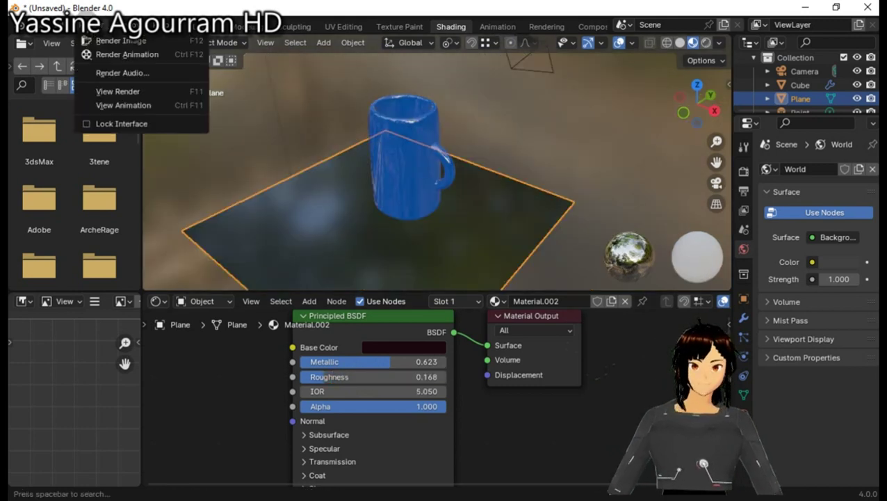
Render a still image of the blue mug on the dark reflective floor.
left_click(117, 42)
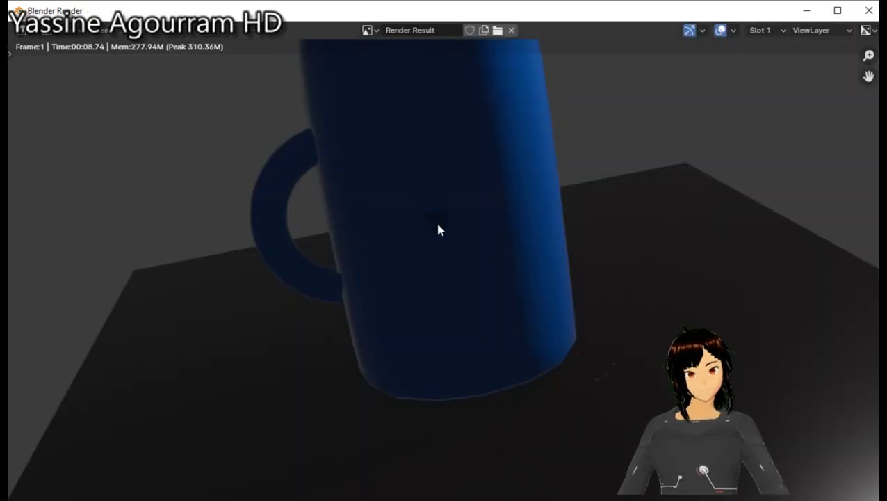
scroll(438, 225, "down", 1)
scroll(438, 225, "down", 2)
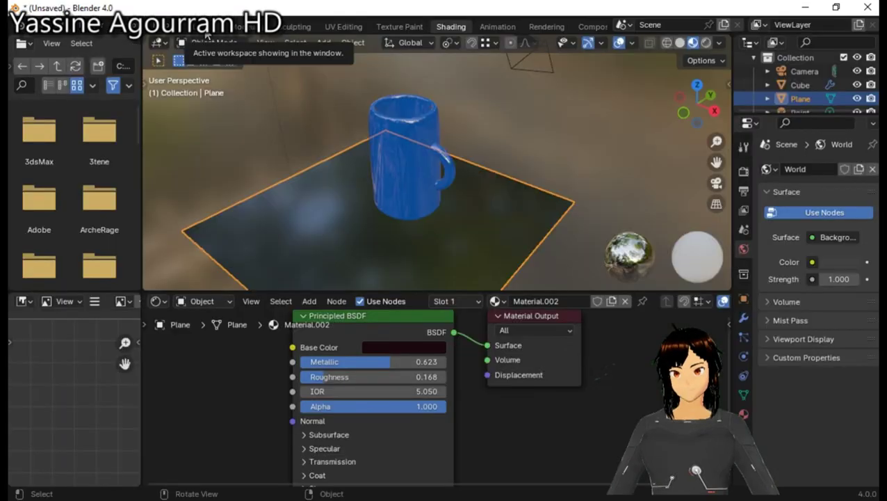
In Layout, move the point light to sit nearer the plane and switch to camera view.
left_click(208, 34)
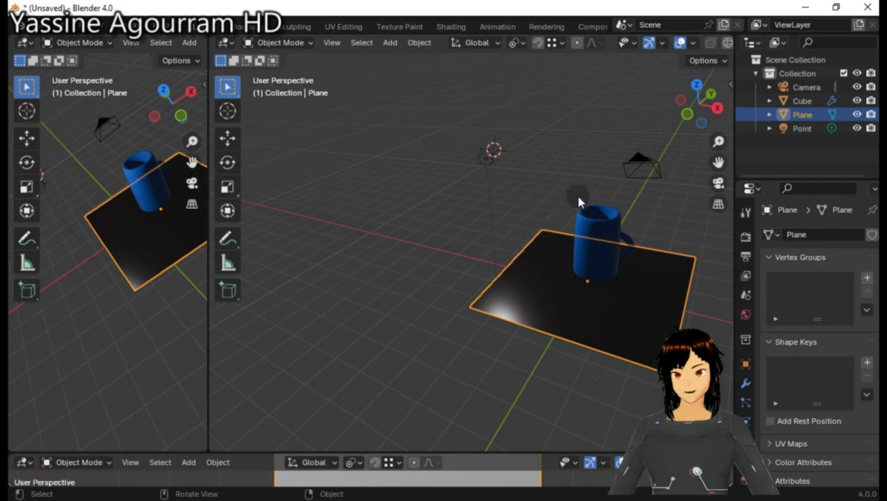
left_click(485, 165)
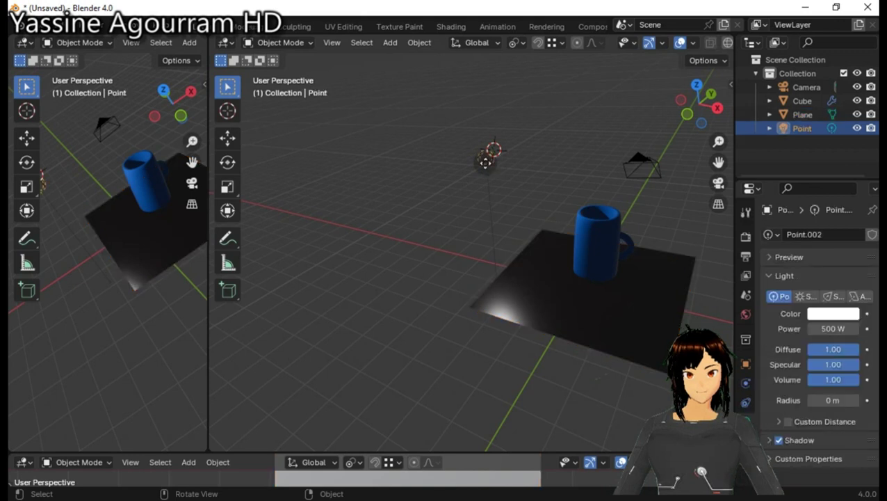
left_click_drag(486, 164, 563, 117)
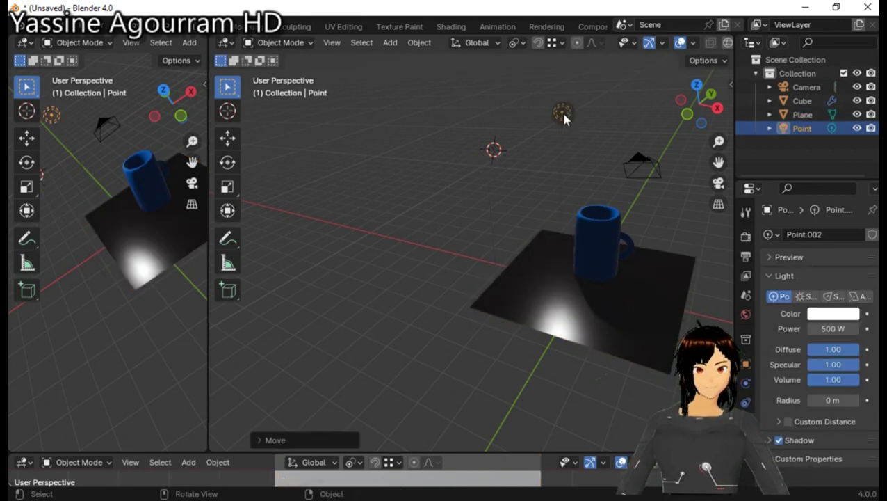
left_click_drag(562, 113, 534, 170)
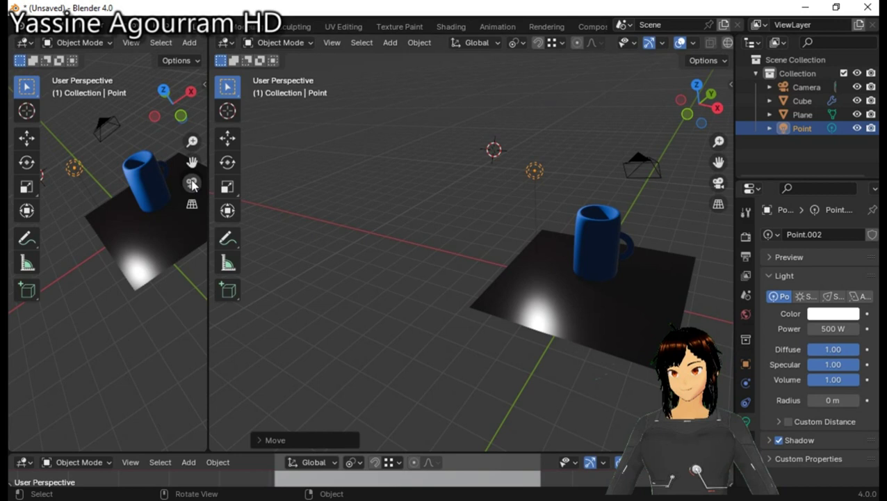
left_click(192, 183)
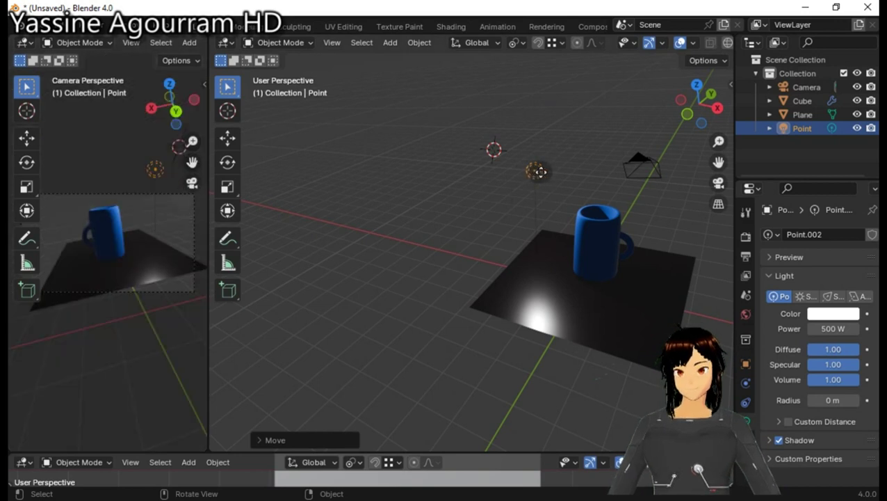
key("g")
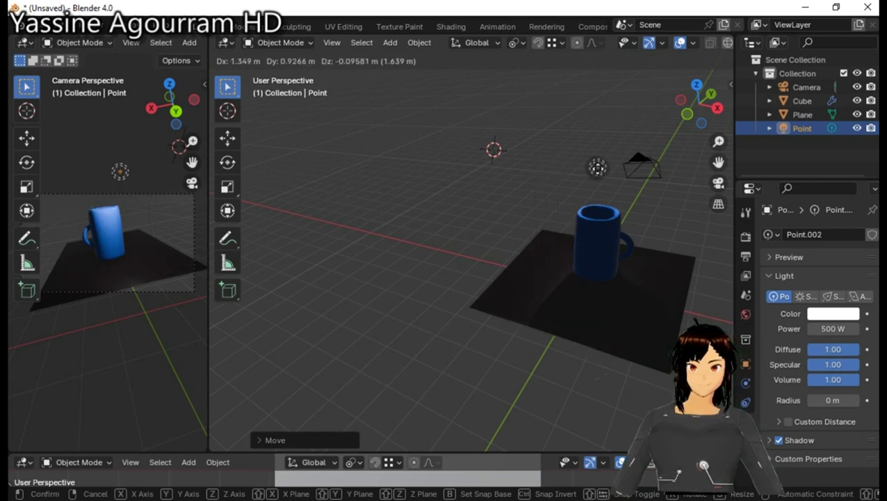
scroll(516, 221, "down", 1)
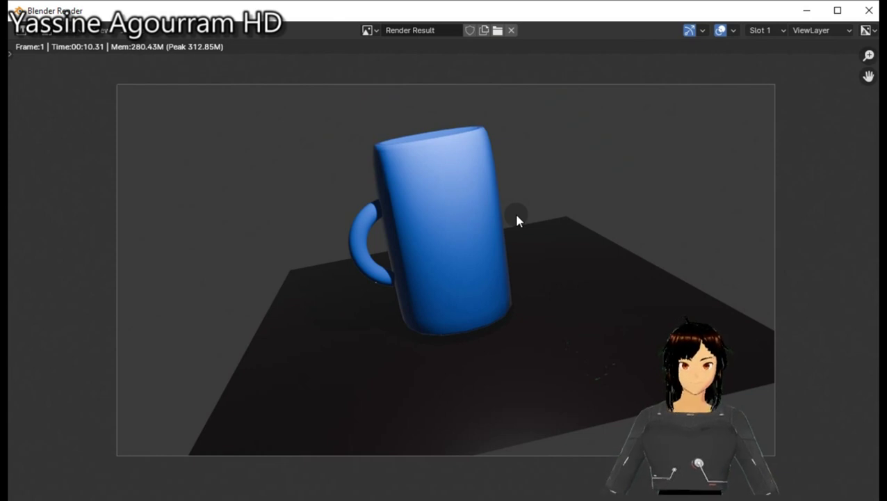
Close the Render Result window to return to the Shading workspace.
key("Escape")
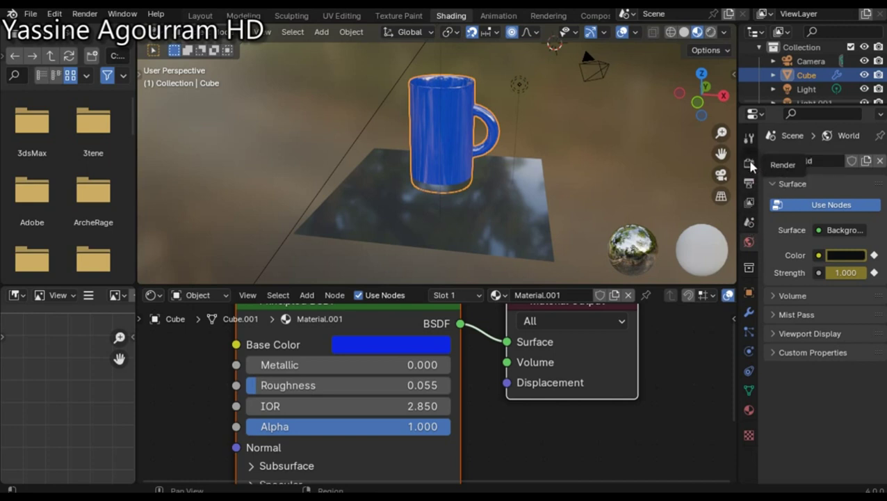
Switch the render engine to Cycles, then back to EEVEE.
left_click(749, 164)
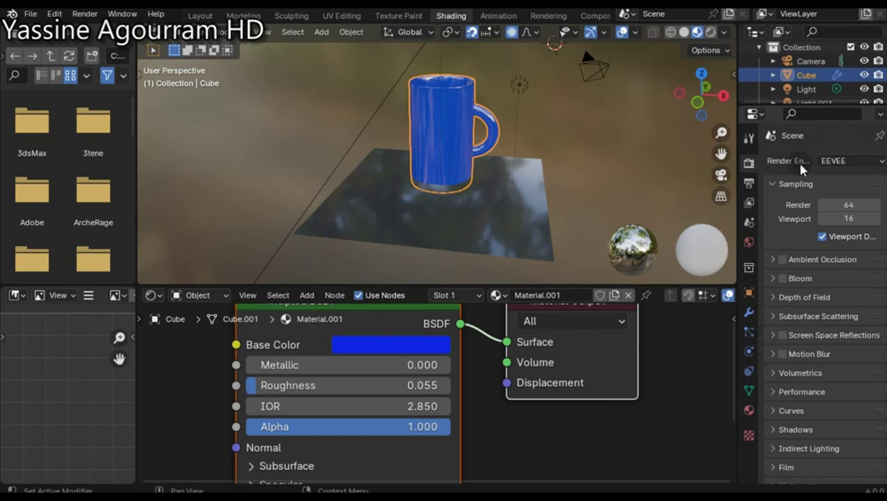
left_click(836, 160)
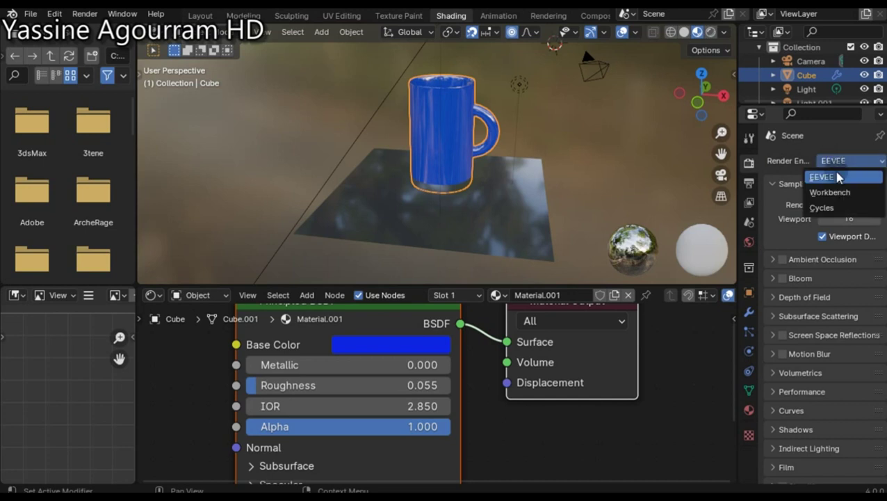
left_click(822, 209)
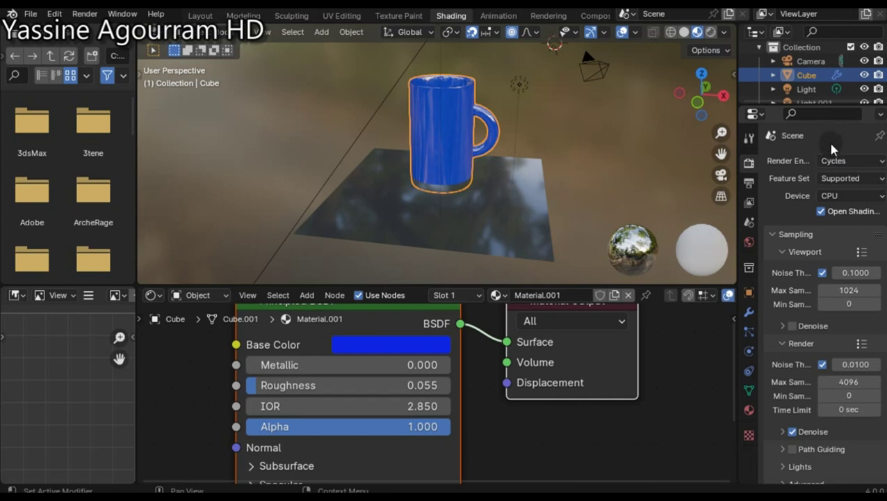
left_click(834, 160)
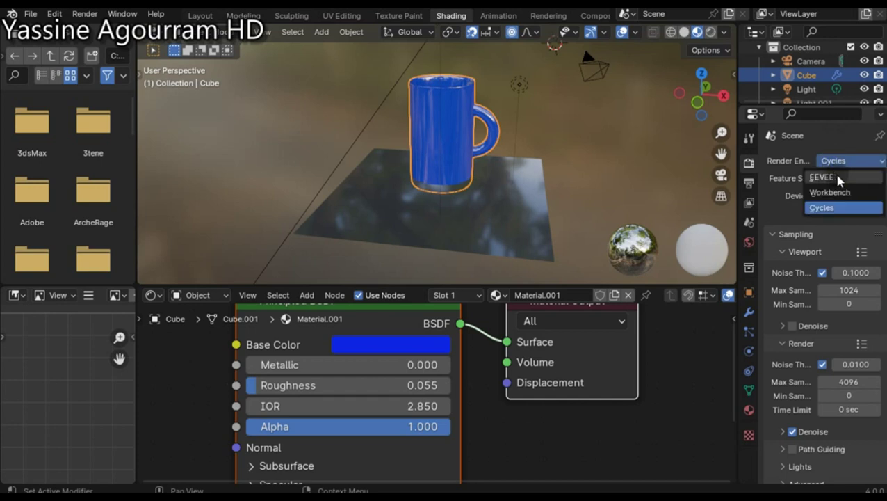
left_click(839, 179)
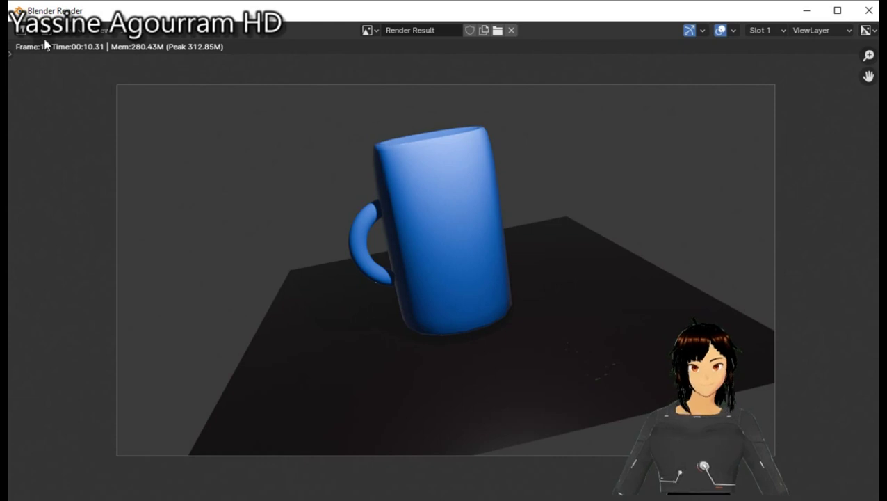
Save the render result as untitled.jpg in JPEG format.
left_click(125, 37)
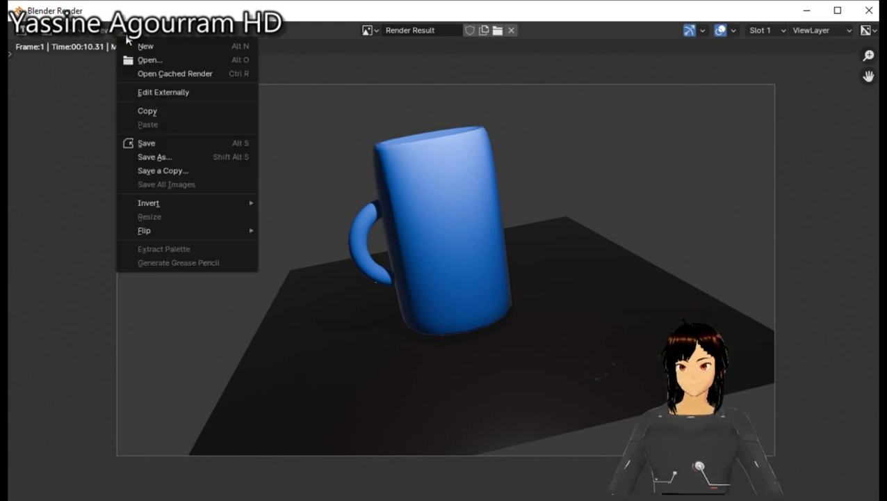
left_click(185, 159)
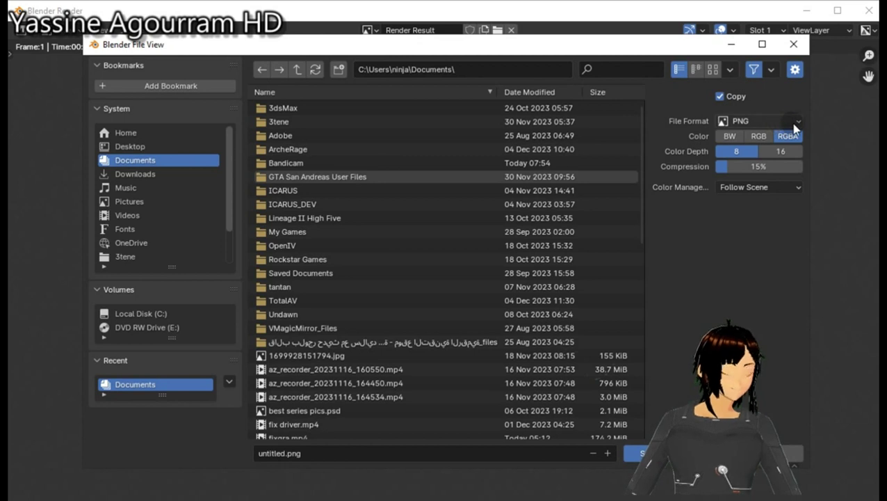
left_click(797, 121)
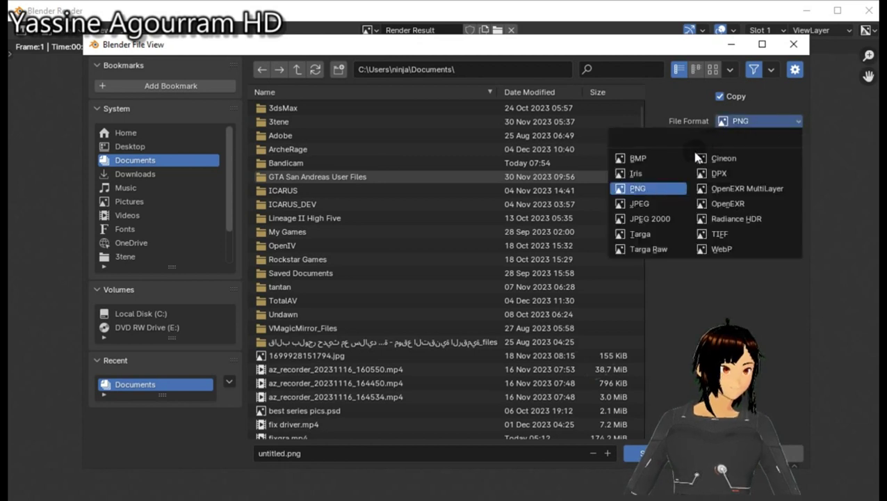
left_click(794, 123)
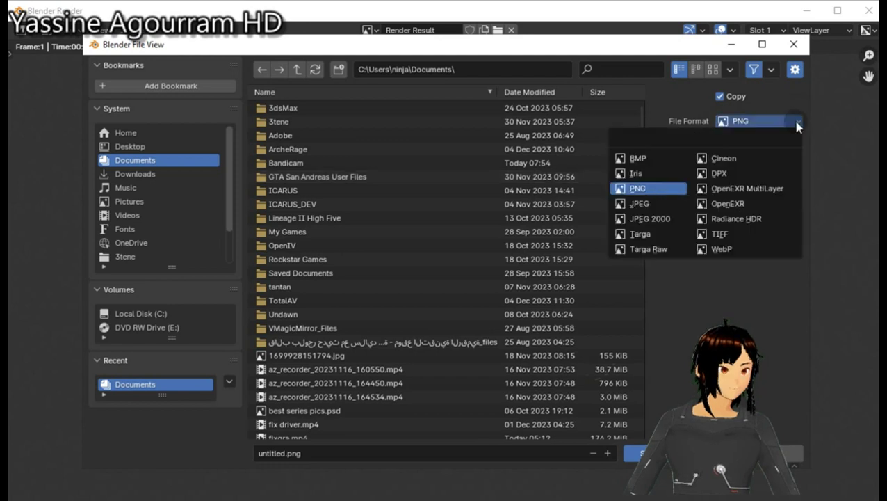
left_click(640, 204)
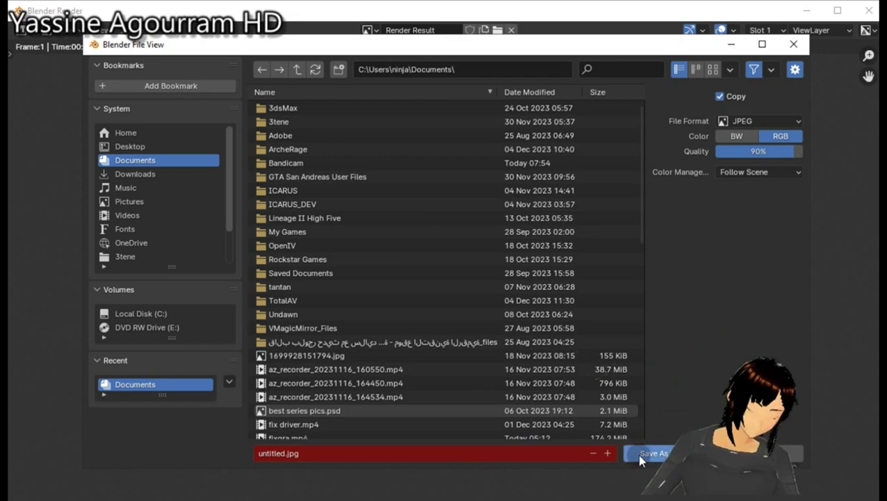
left_click(639, 455)
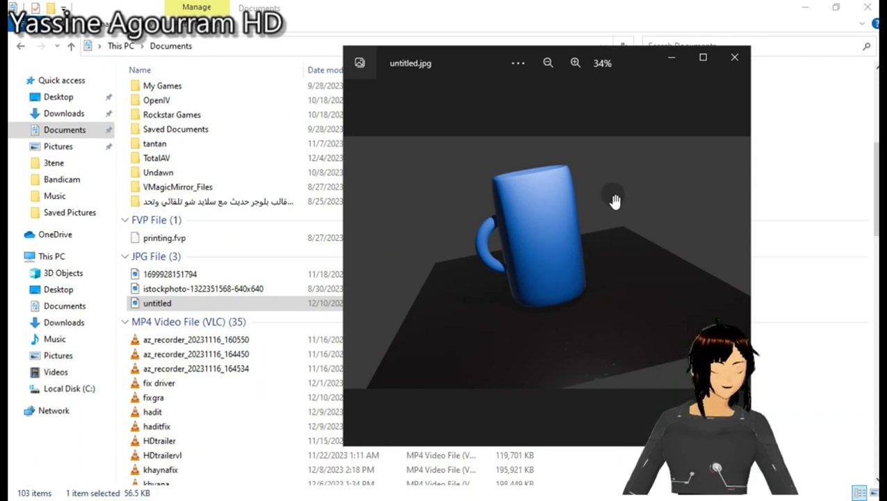
Zoom in and out on untitled.jpg to inspect the glossy blue mug render.
scroll(580, 231, "up", 2)
scroll(580, 184, "up", 2)
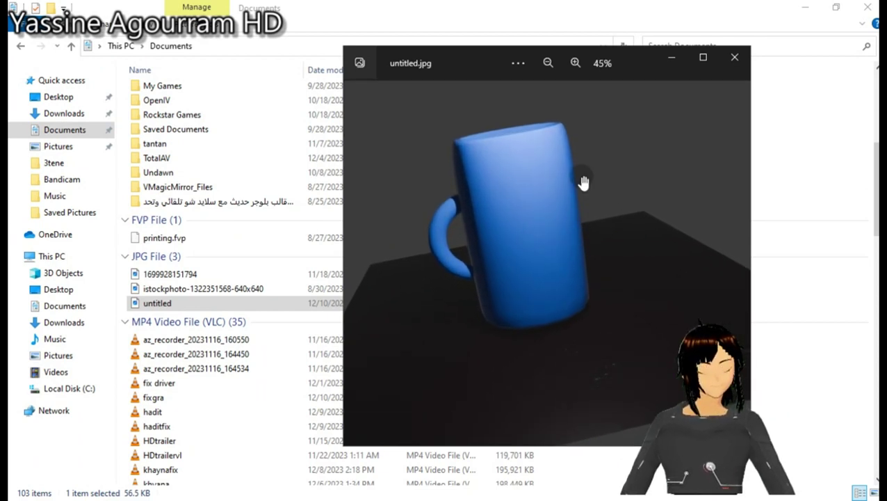
scroll(584, 182, "down", 2)
scroll(584, 182, "down", 1)
scroll(587, 188, "down", 1)
scroll(588, 192, "up", 3)
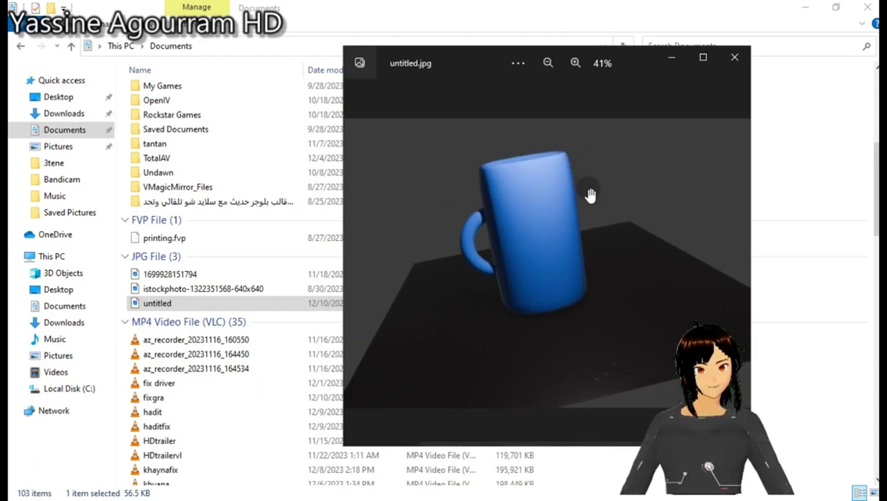
scroll(589, 193, "up", 2)
scroll(577, 190, "up", 1)
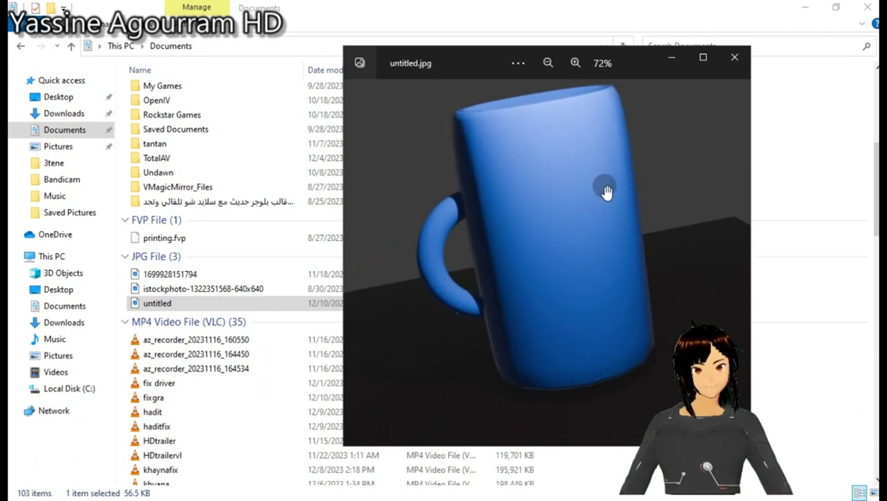
scroll(549, 210, "down", 1)
scroll(554, 214, "down", 1)
scroll(537, 214, "down", 1)
scroll(582, 200, "up", 1)
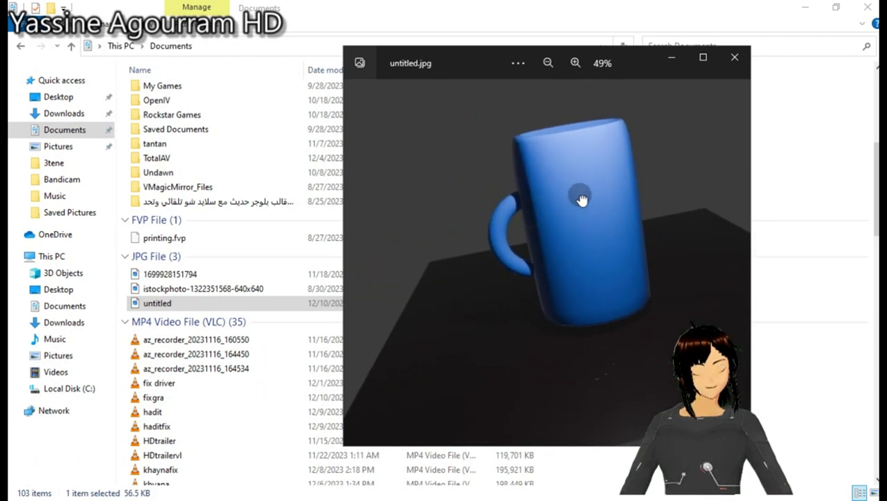